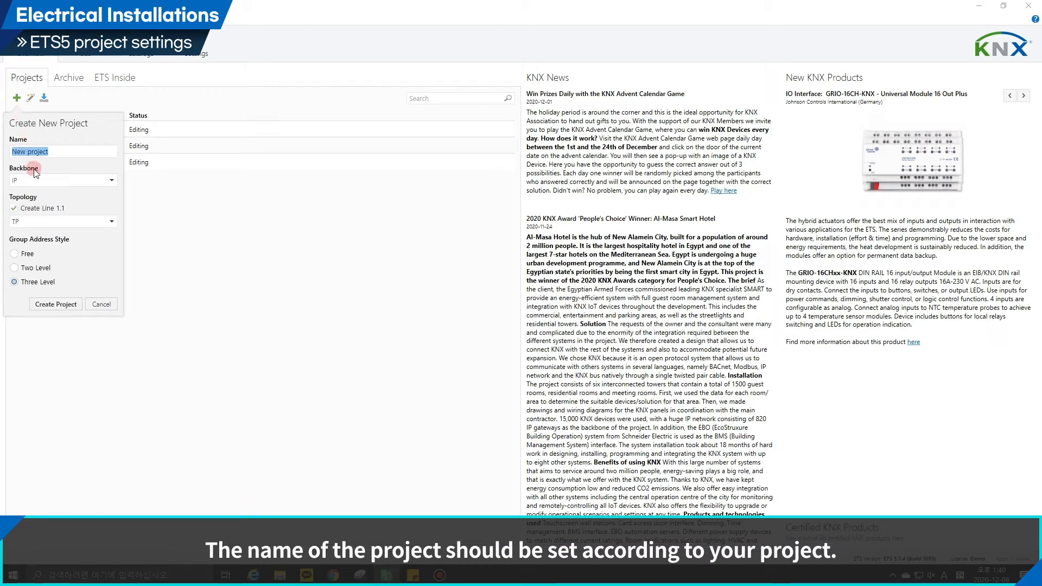
Create the new project with IP backbone, TP line 1.1 and three-level group addresses, and add one building part to it.
left_click(56, 304)
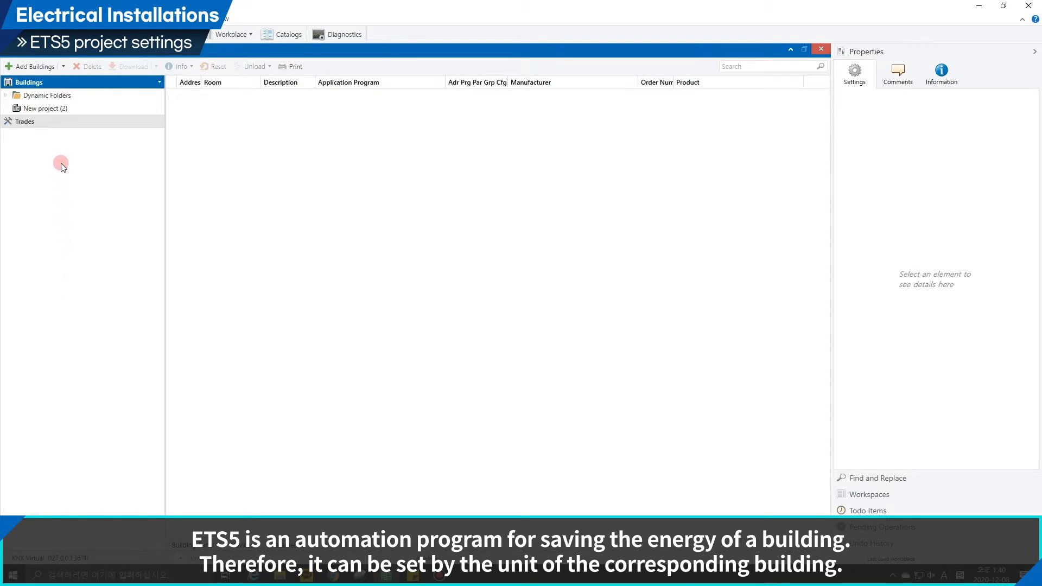
left_click(61, 108)
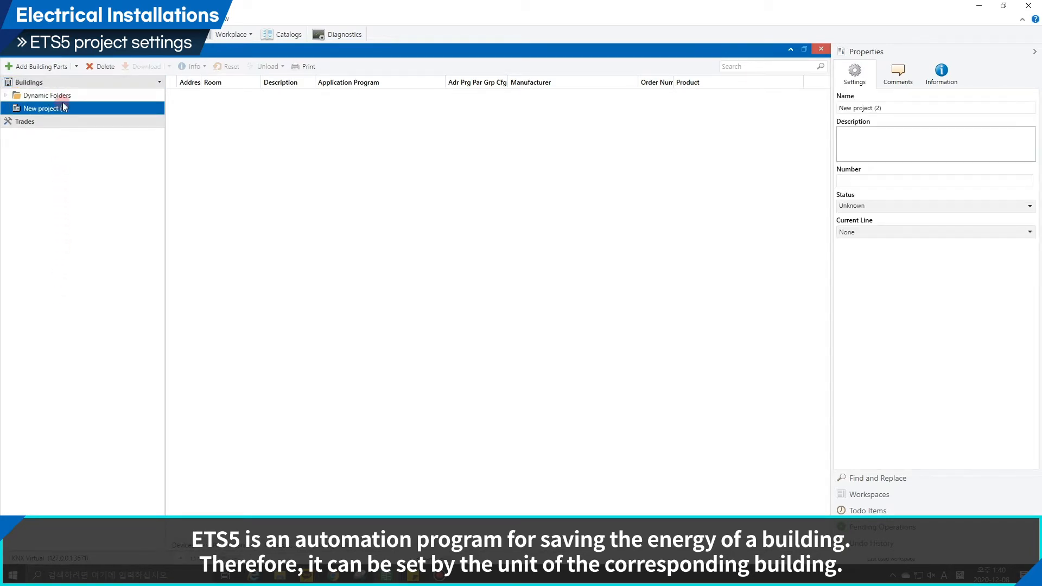
left_click(57, 67)
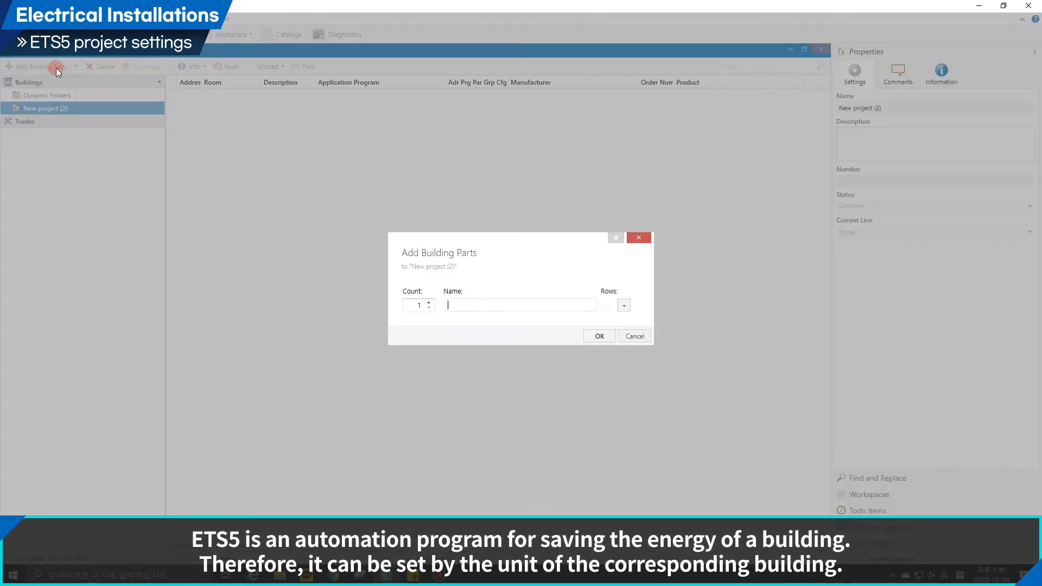
key("Return")
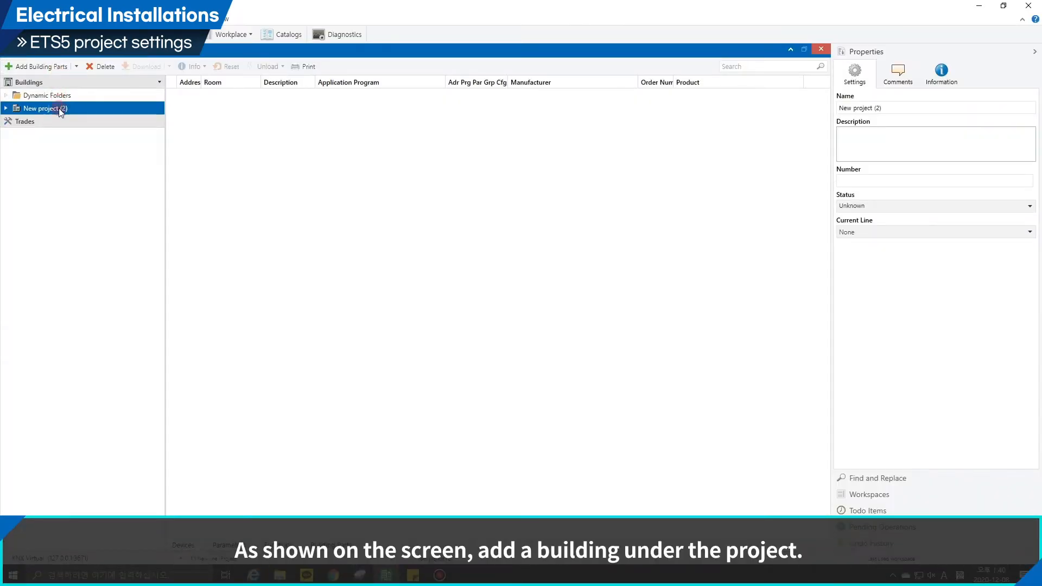
Add one floor with the default name to the new building part.
double_click(59, 109)
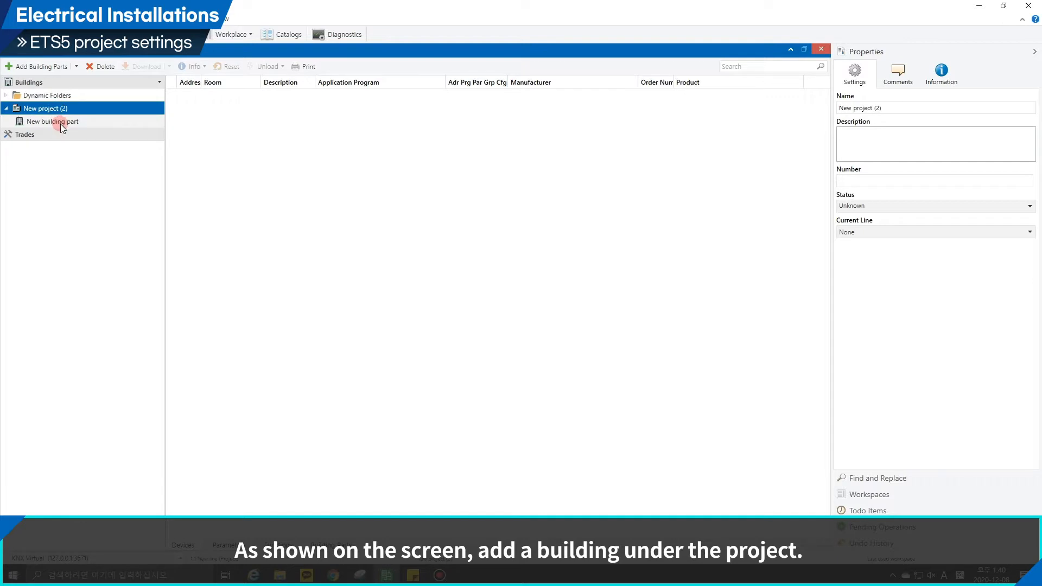
left_click(61, 122)
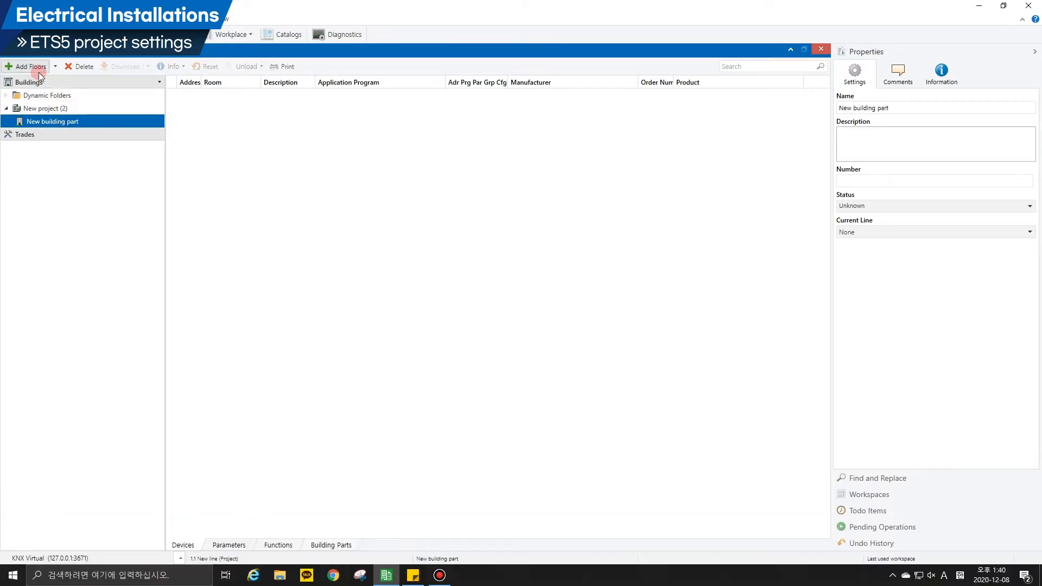
left_click(37, 68)
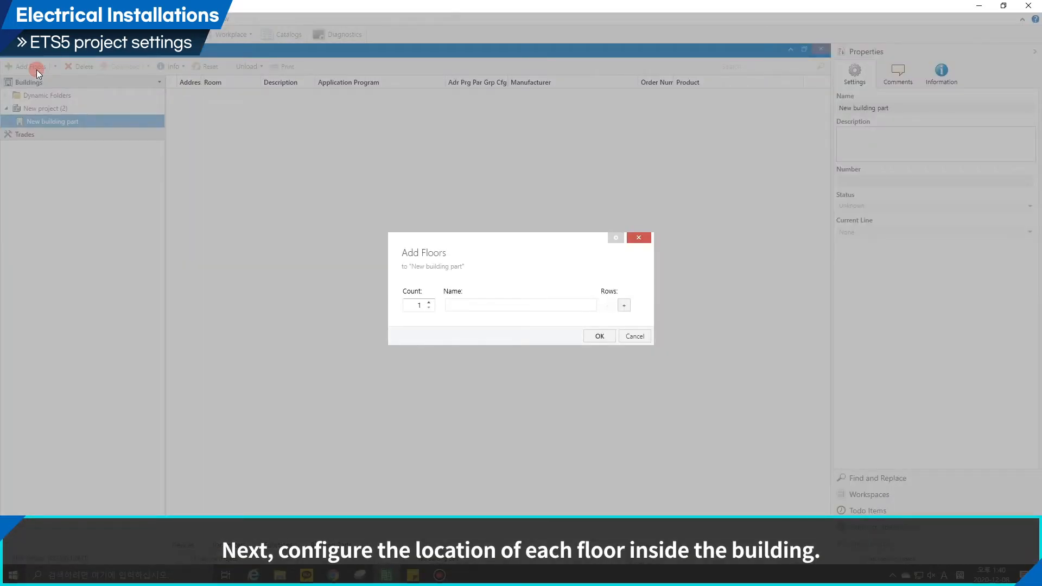
key("Return")
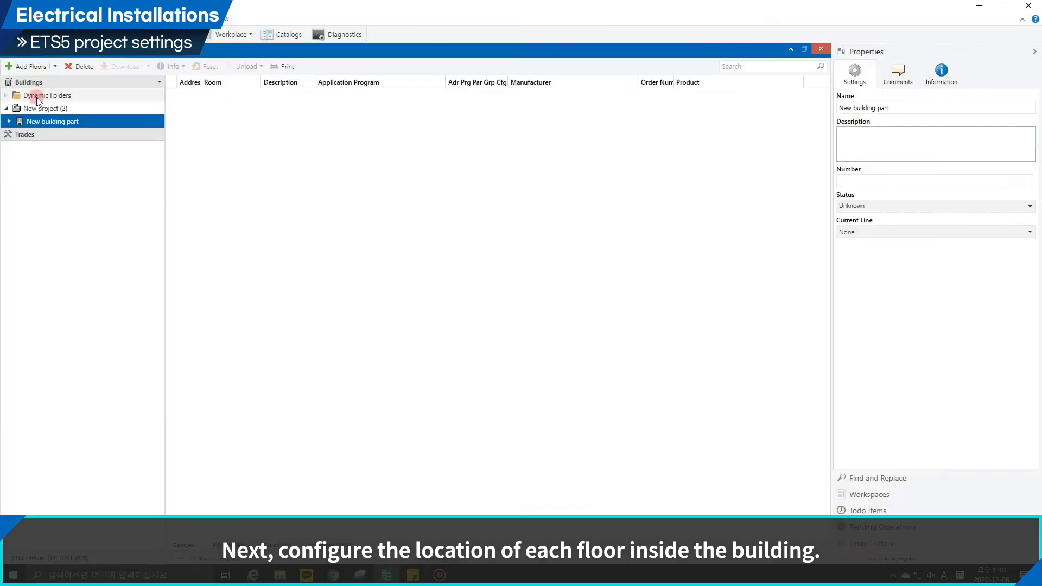
Add one room with the default name and no specified use to the new floor.
left_click(40, 120)
double_click(40, 120)
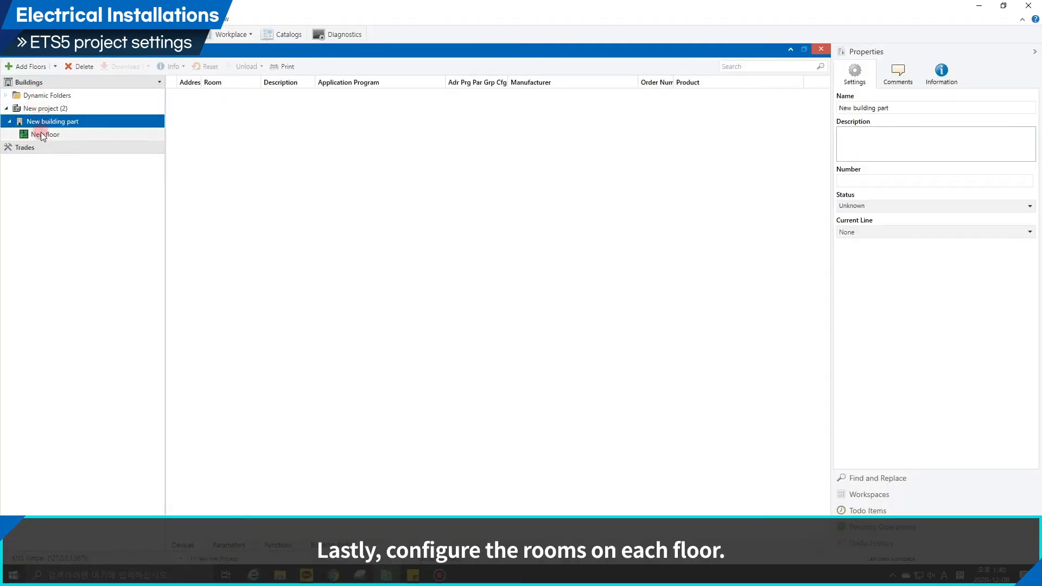
left_click(41, 134)
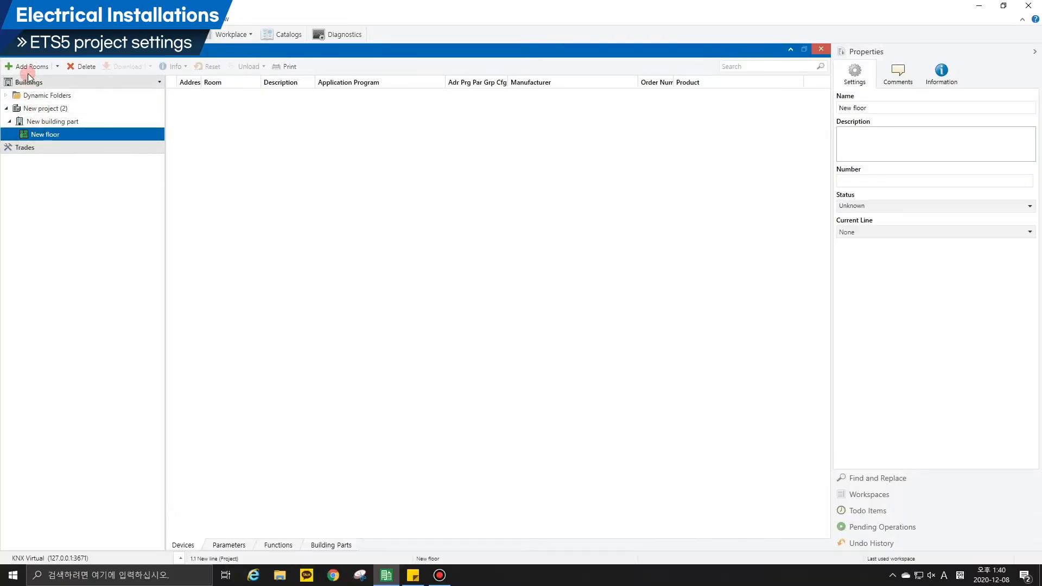
left_click(28, 70)
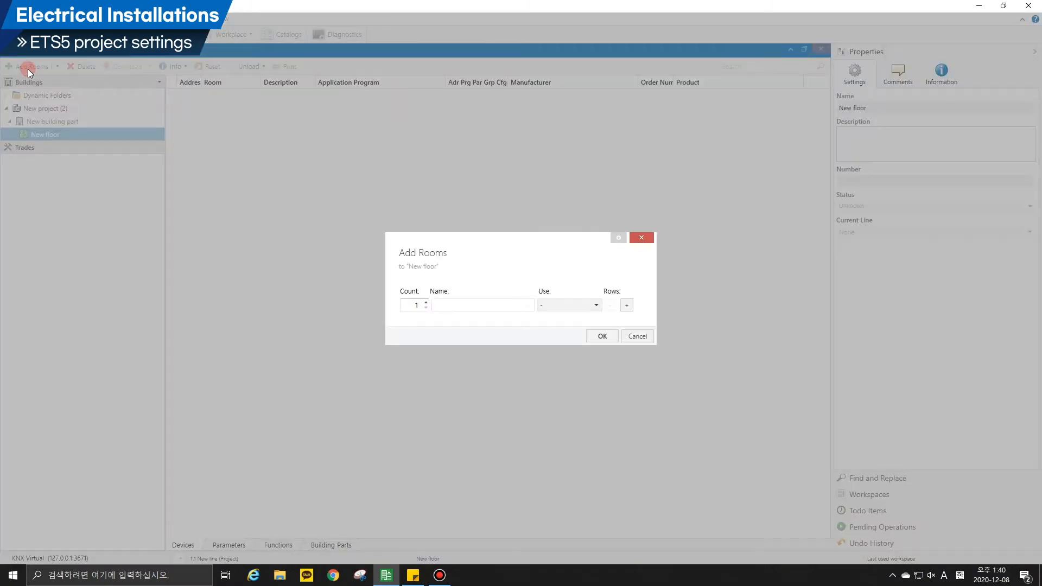
key("Escape")
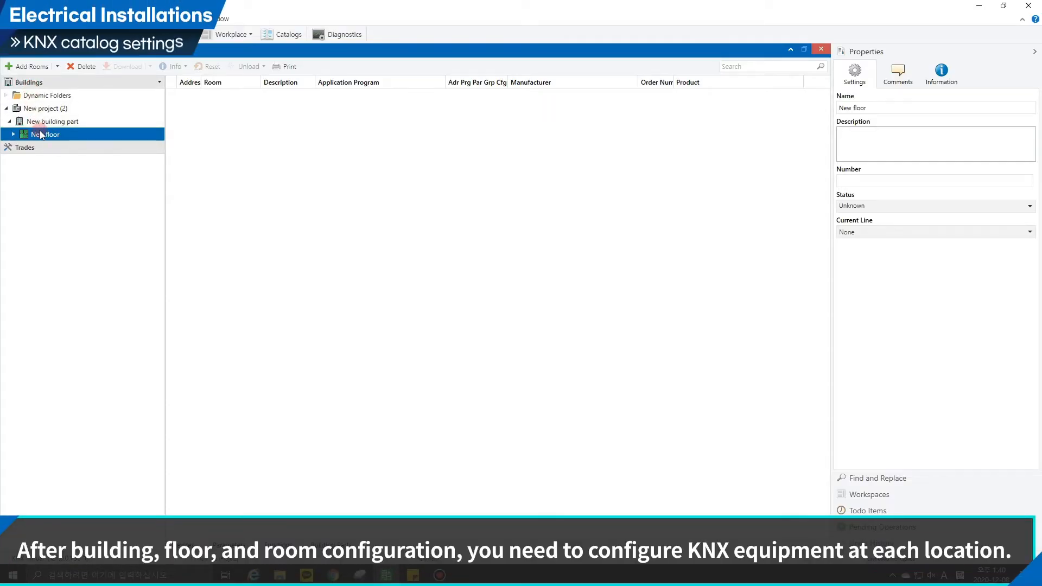
Add the ABB SA/S8.16.2.1 8-fold 16A switch actuator to the new room, searching the device catalog for 8.16.
double_click(42, 135)
left_click(39, 147)
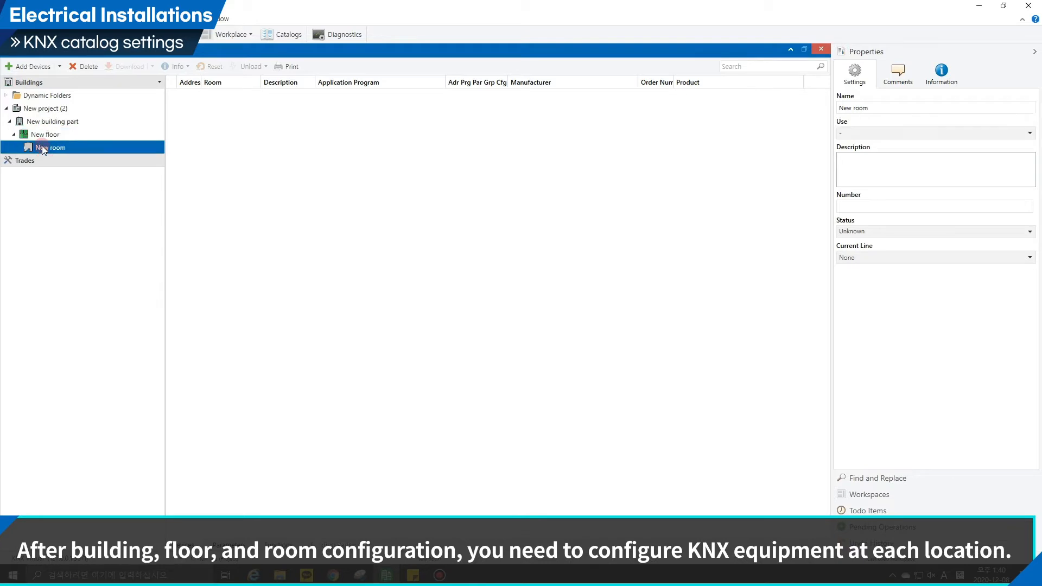
left_click(35, 70)
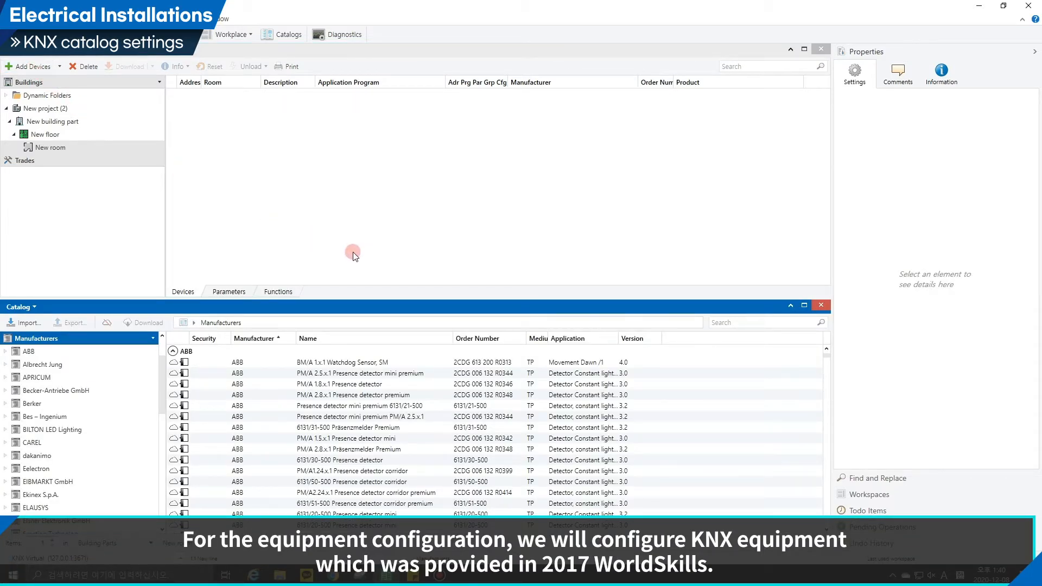
left_click(721, 323)
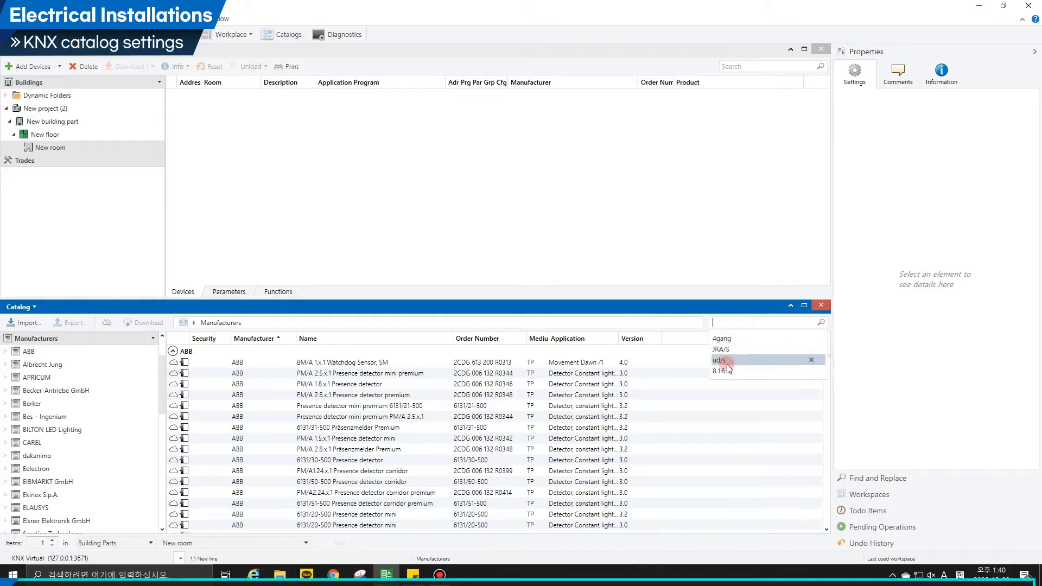
left_click(722, 371)
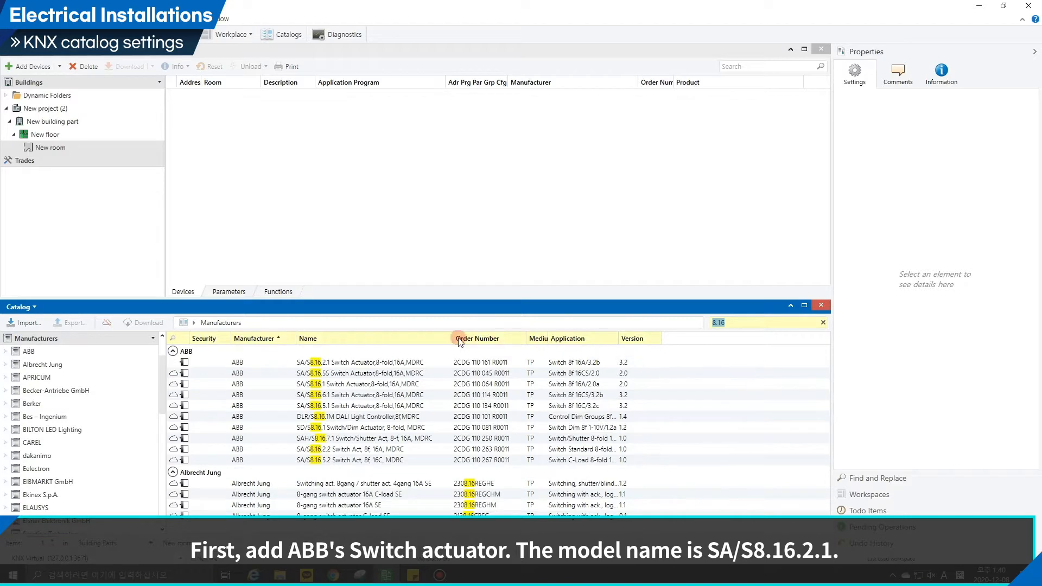
left_click(386, 362)
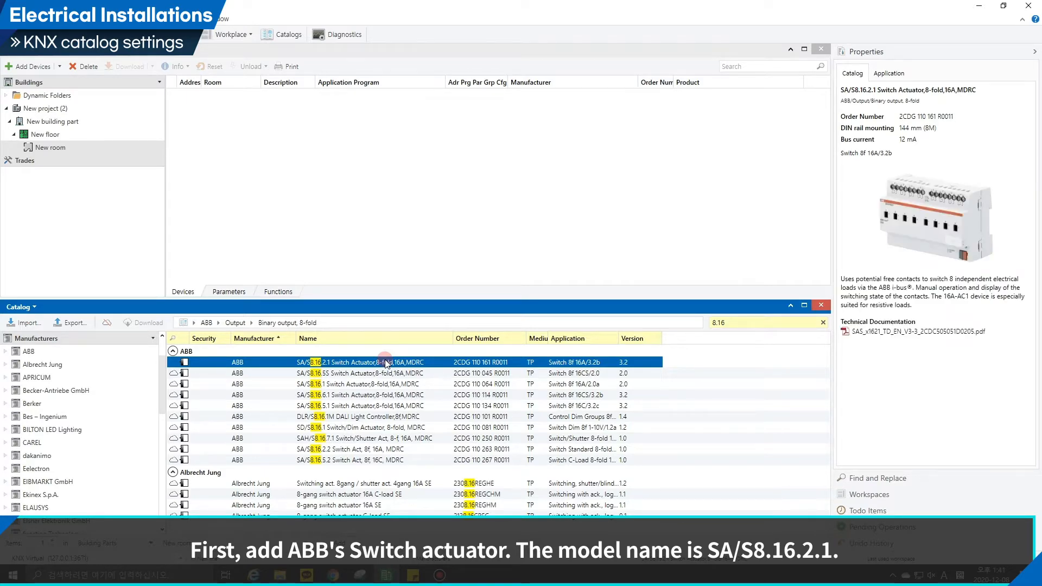
double_click(385, 361)
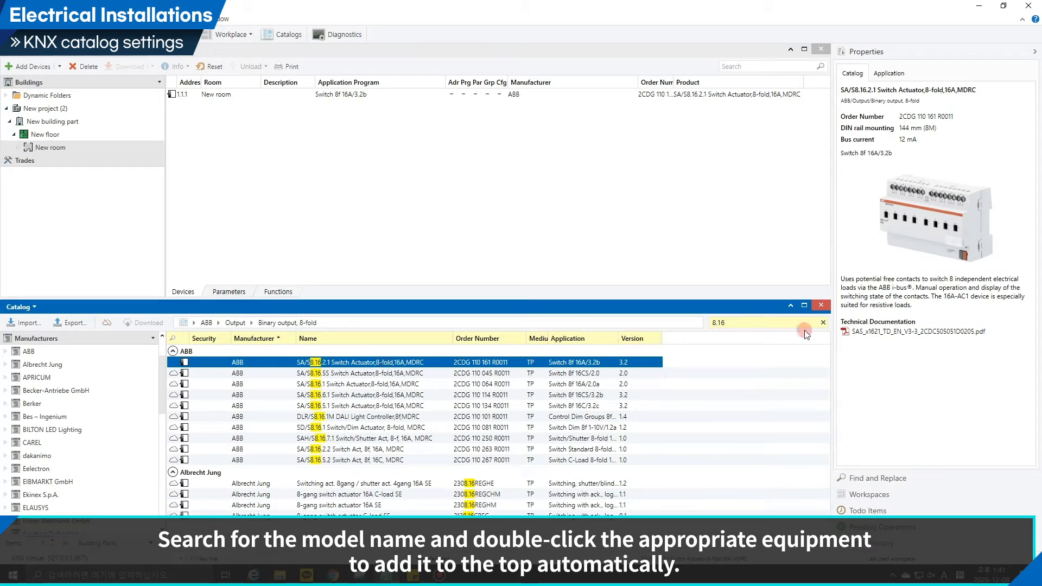
Search the catalog for ud/s and add the ABB UD/S2.300.2 2-fold 300VA universal dim actuator to the room.
left_click(823, 323)
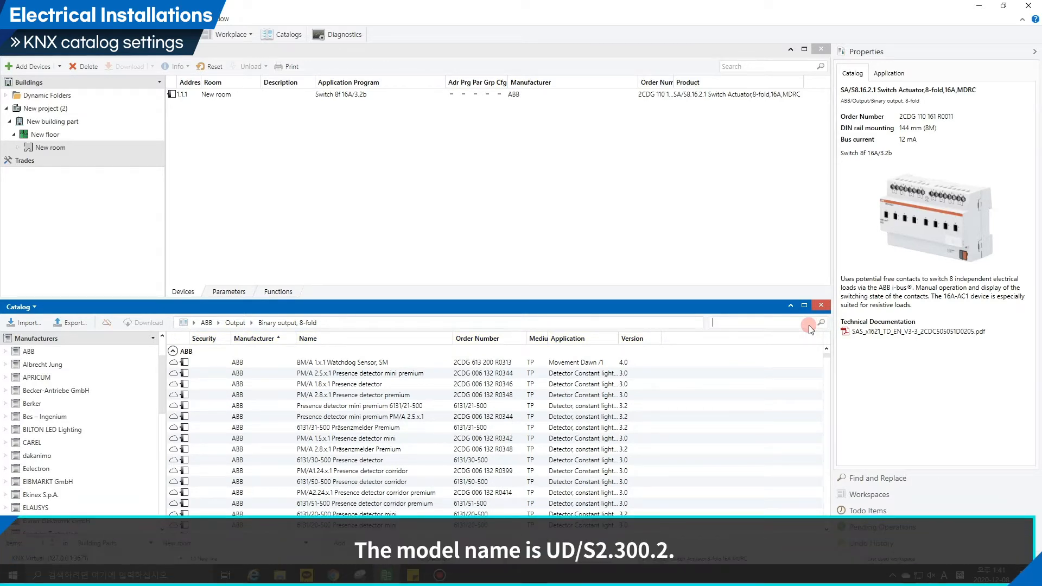
left_click(786, 323)
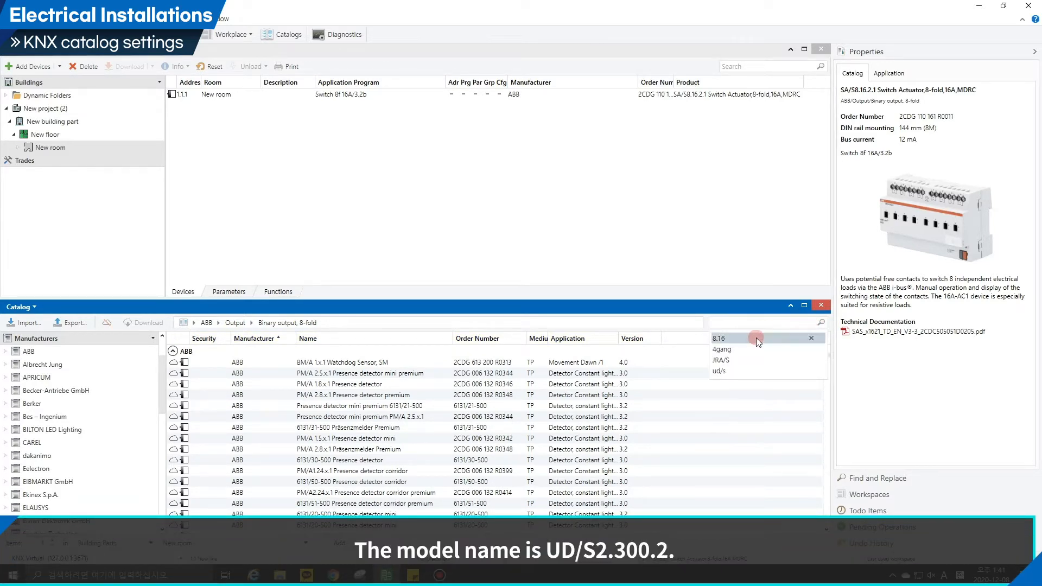
left_click(747, 371)
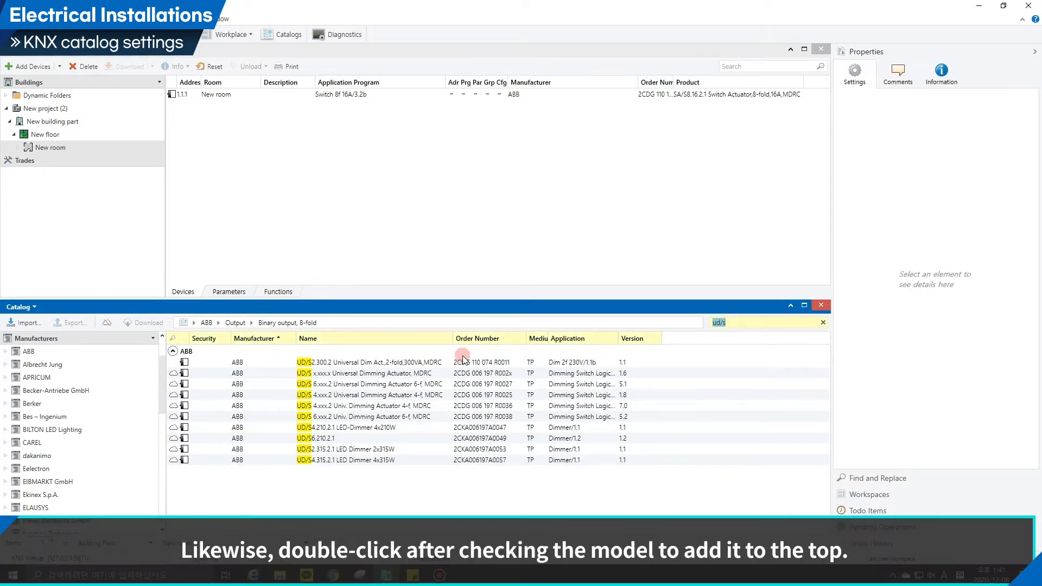
left_click(459, 362)
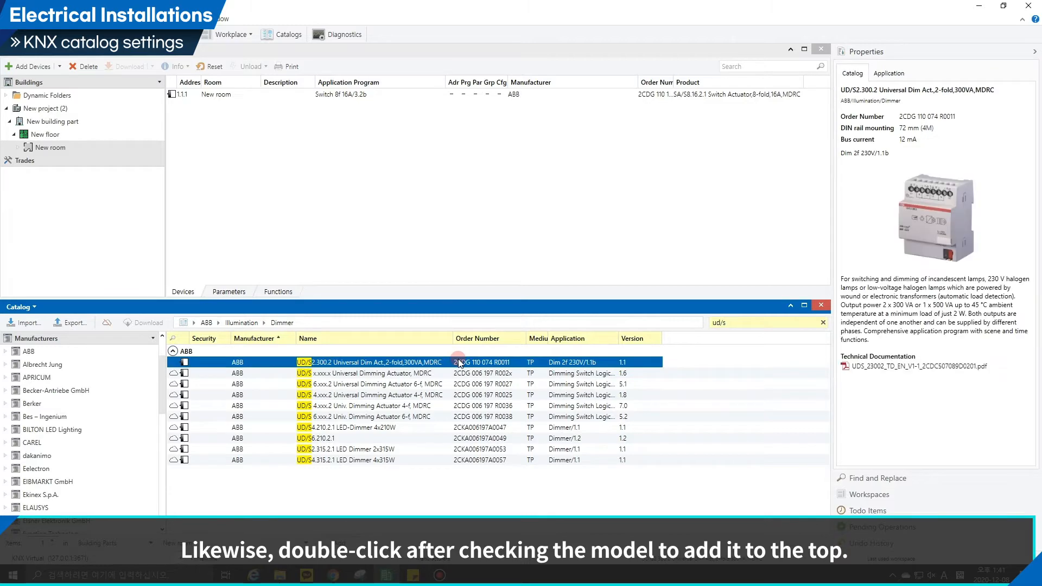
double_click(459, 362)
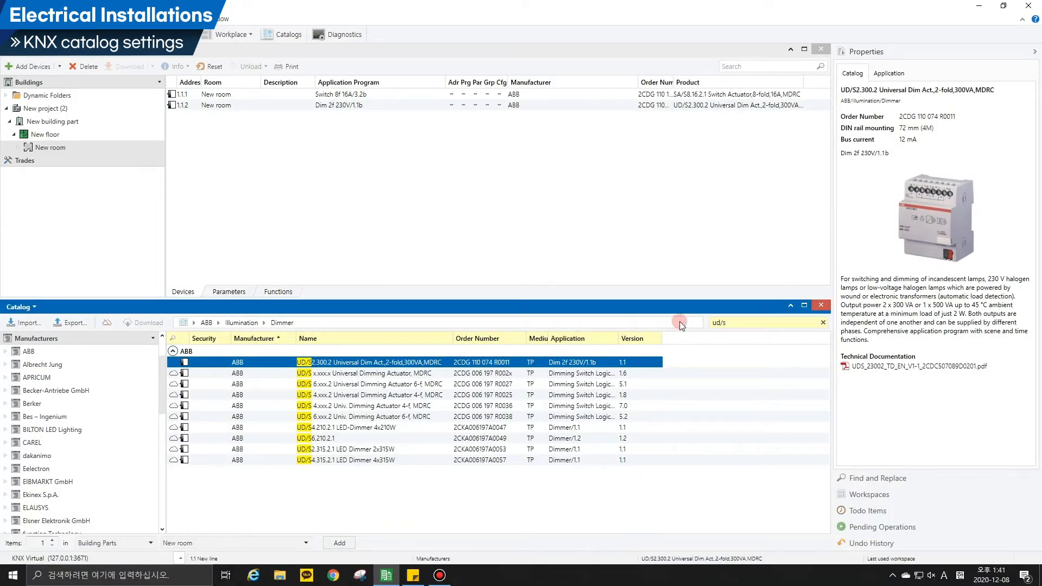
Search the catalog for JRA/S and add the ABB JRA/S2.230.2.1 2-fold 230V blind/roller shutter actuator to the room.
left_click(823, 322)
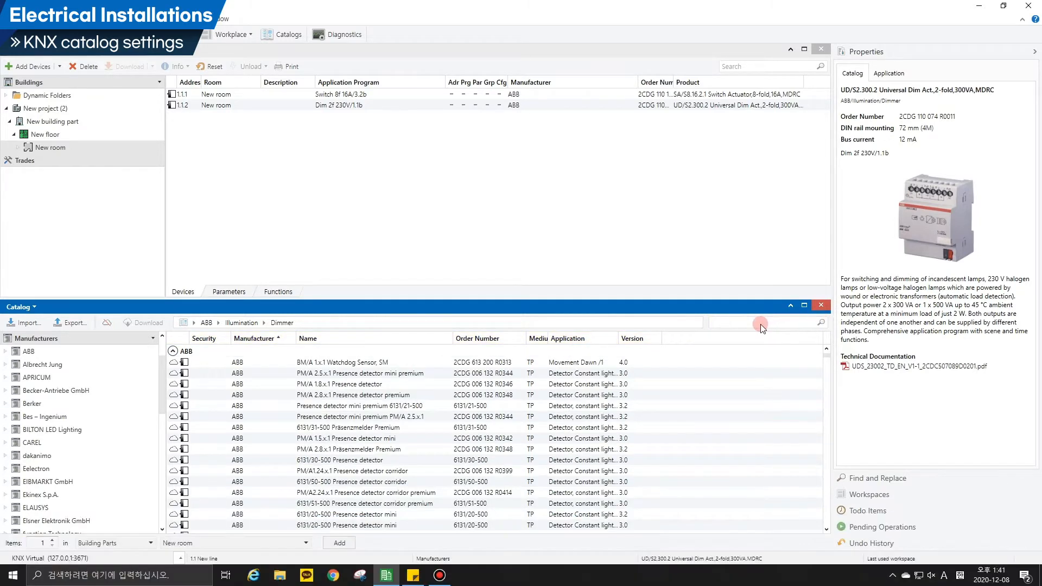
left_click(760, 324)
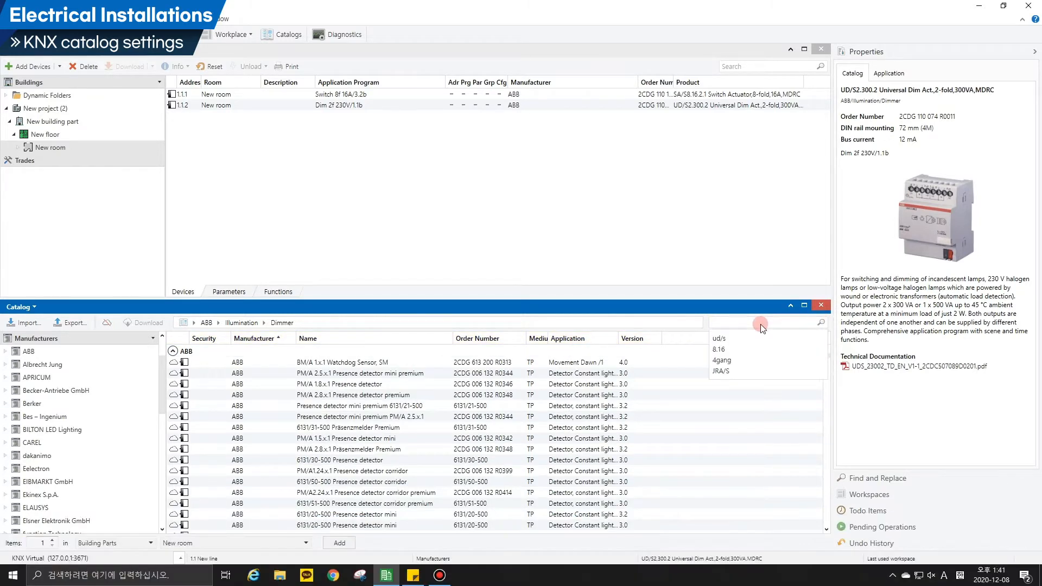
left_click(747, 370)
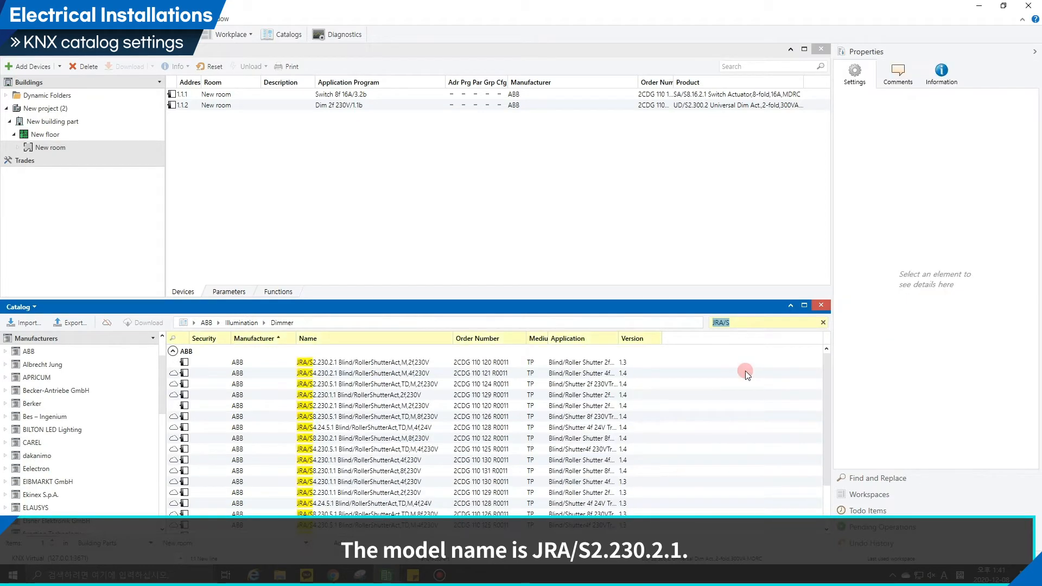
left_click(546, 362)
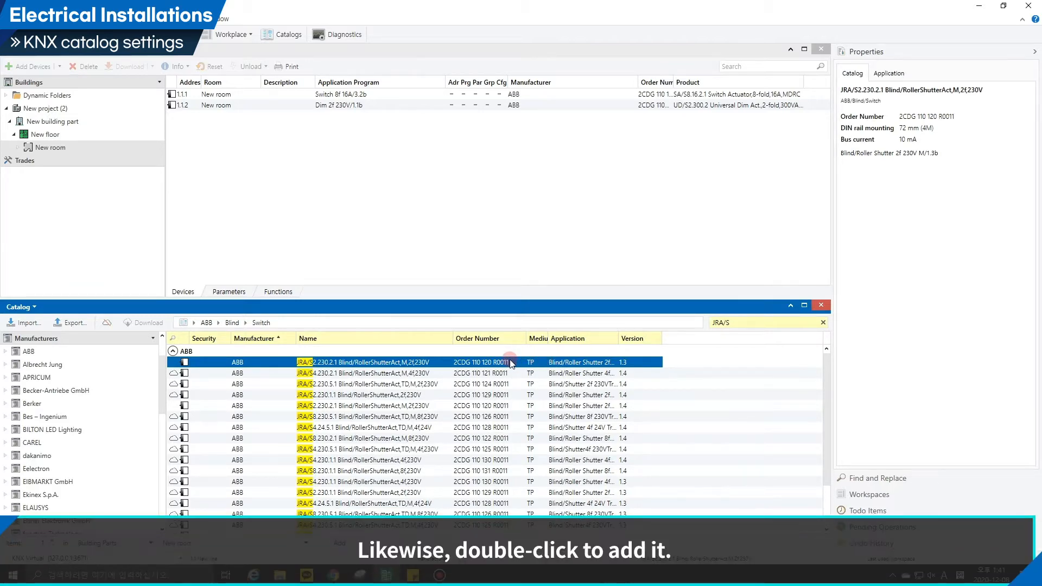
double_click(510, 362)
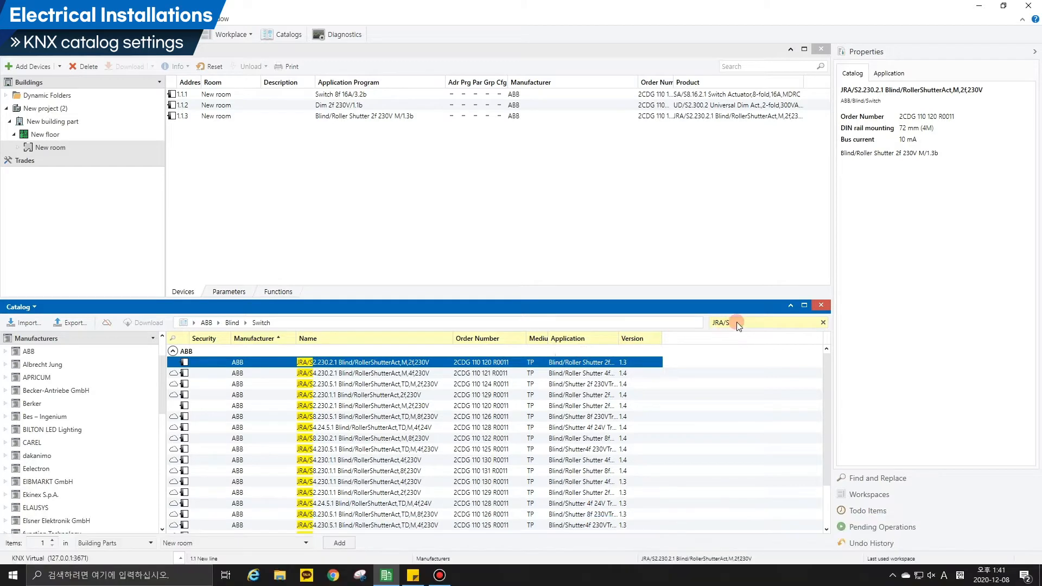
Add the ABB 6127/02 solo comfort 4gang control element from a catalog search for 4gang, and close the catalog.
left_click(737, 322)
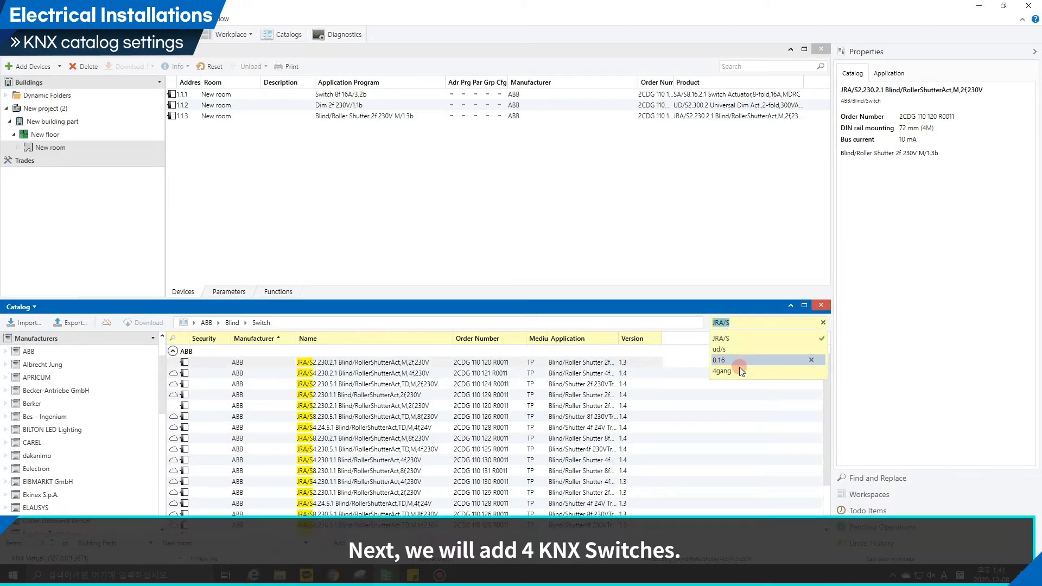
left_click(739, 370)
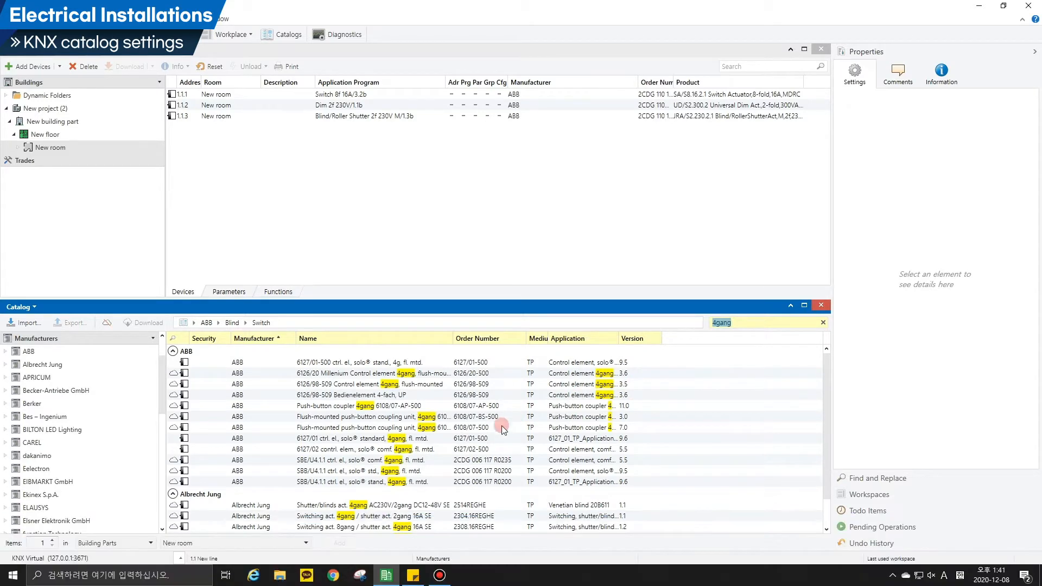
left_click(471, 450)
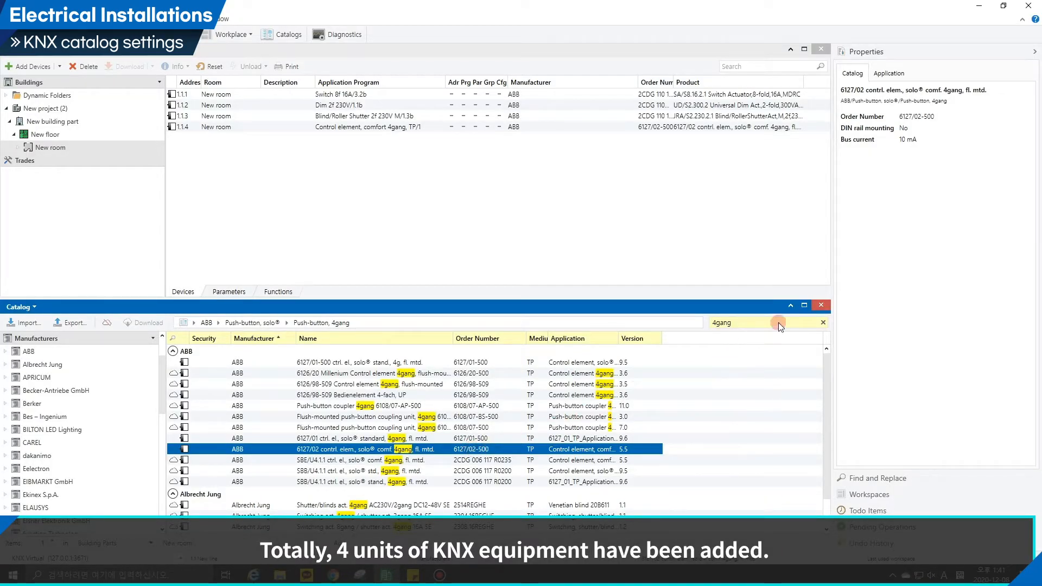
left_click(819, 306)
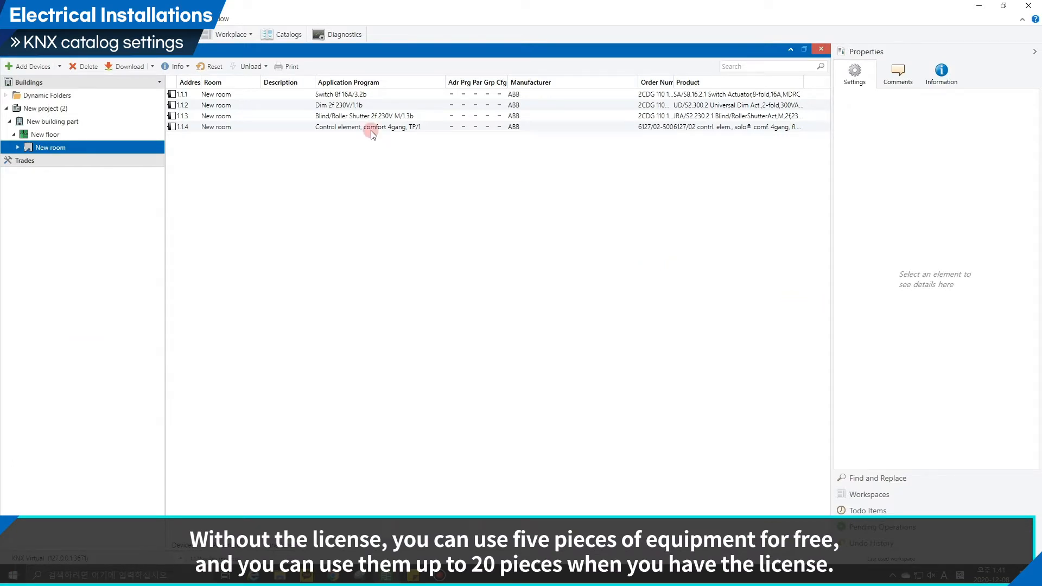
Open a Group Addresses panel alongside the building view and select its Group Addresses root.
left_click(239, 38)
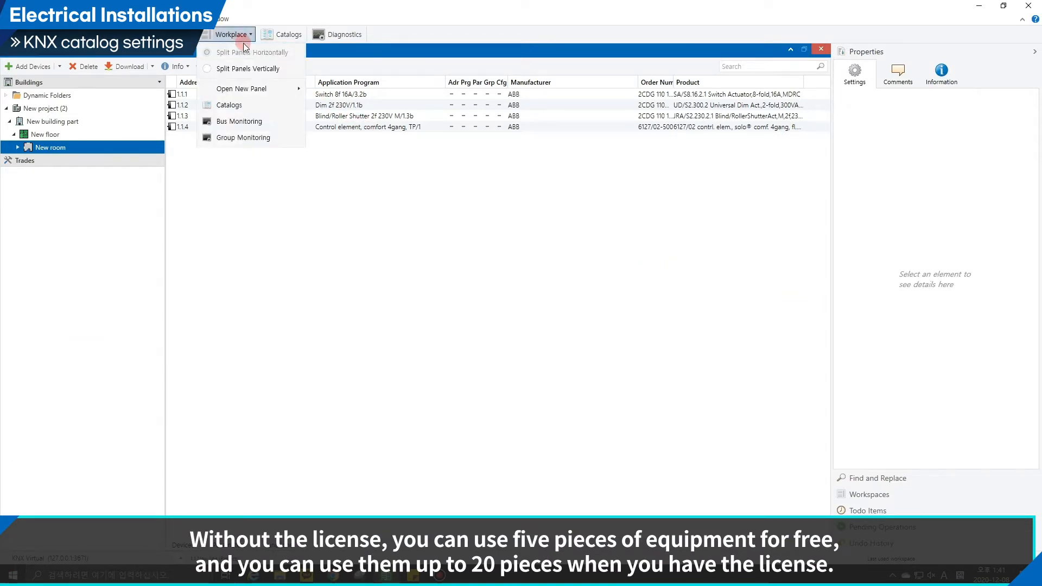
mouse_move(252, 88)
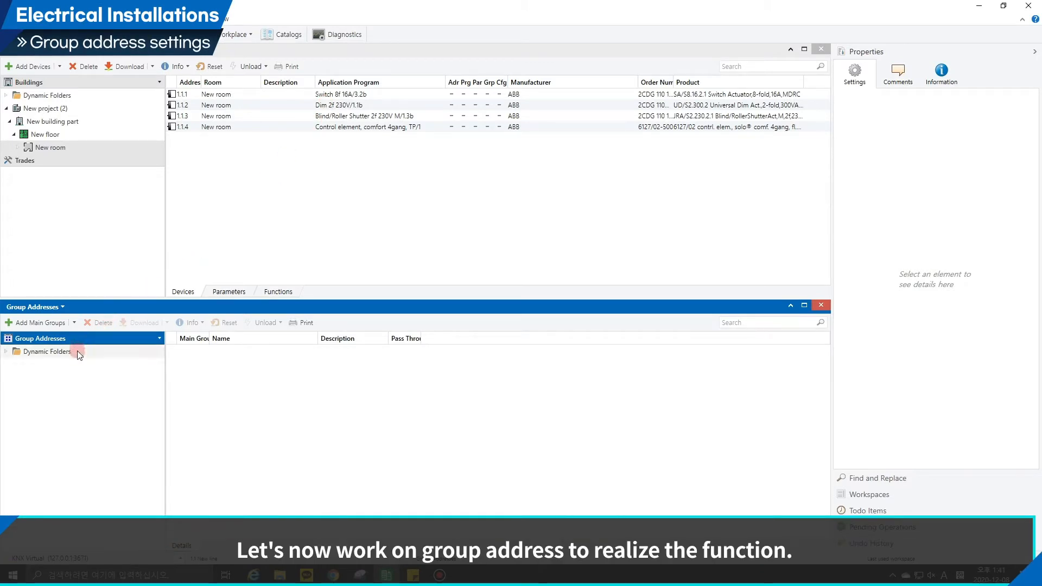
left_click(77, 351)
left_click(49, 340)
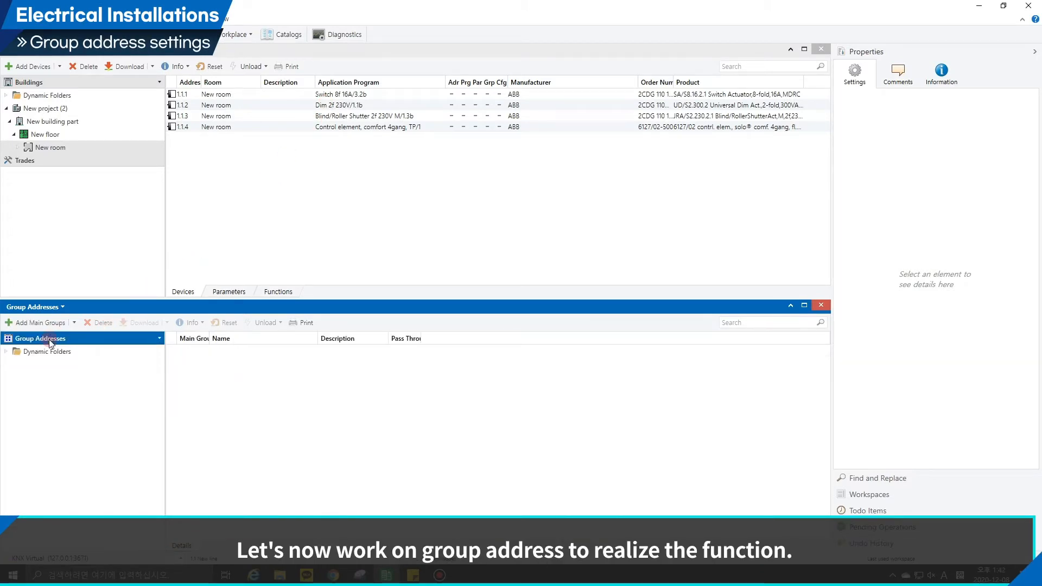
Add one main group to the group addresses and create five middle groups inside it.
left_click(51, 324)
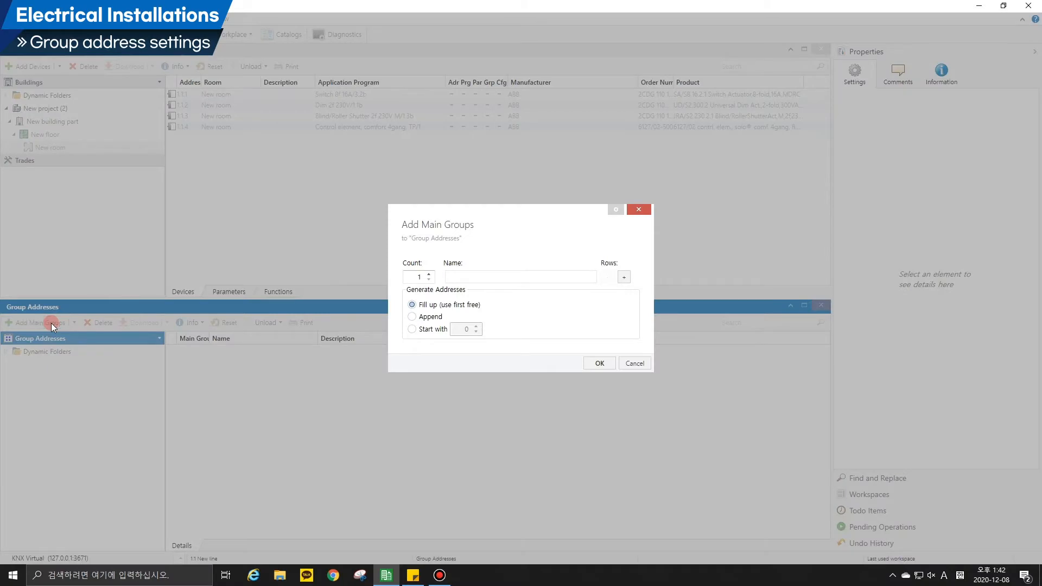
key("Return")
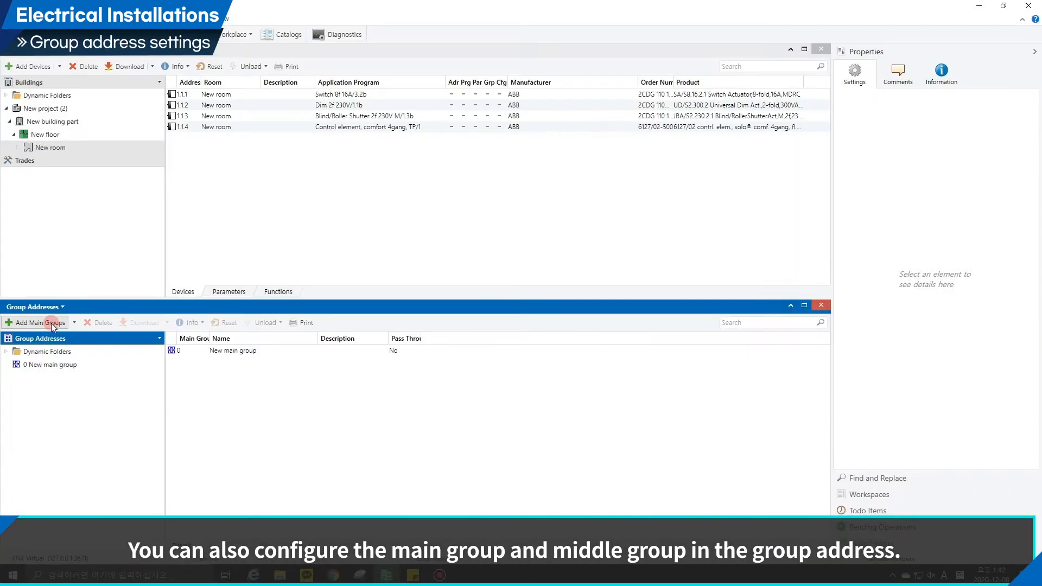
left_click(51, 366)
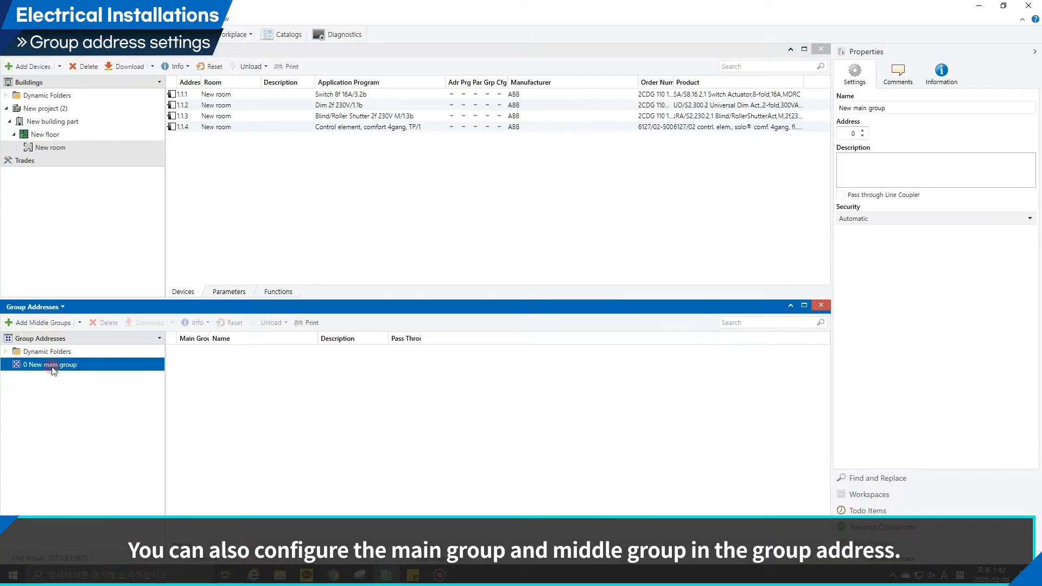
left_click(48, 323)
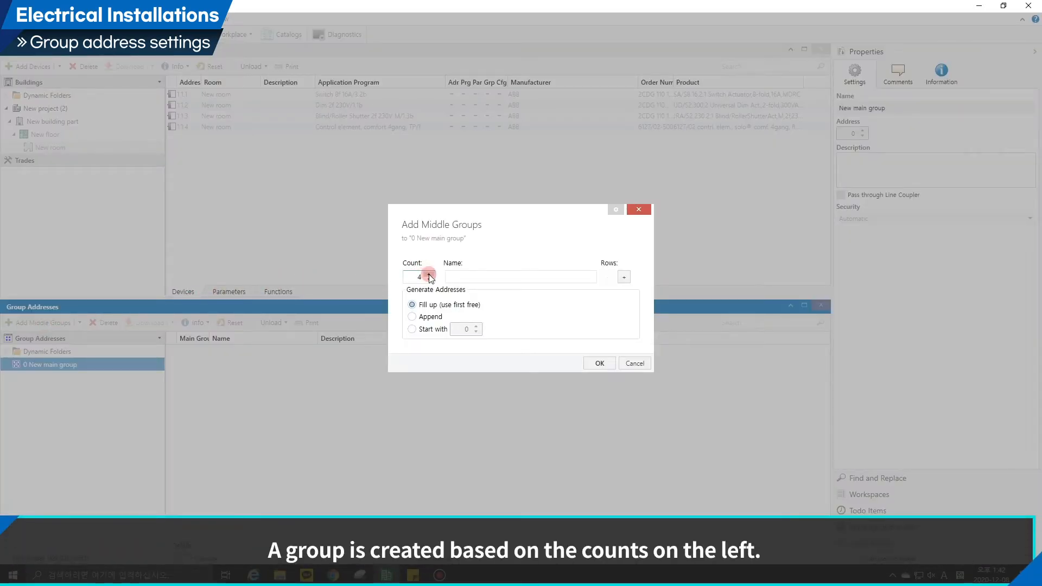
left_click(429, 275)
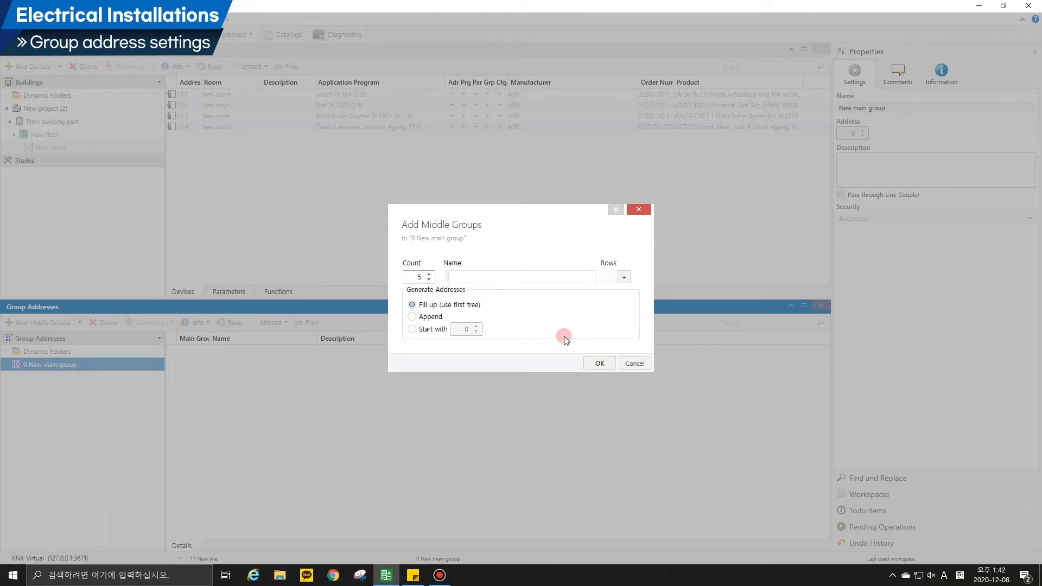
left_click(599, 363)
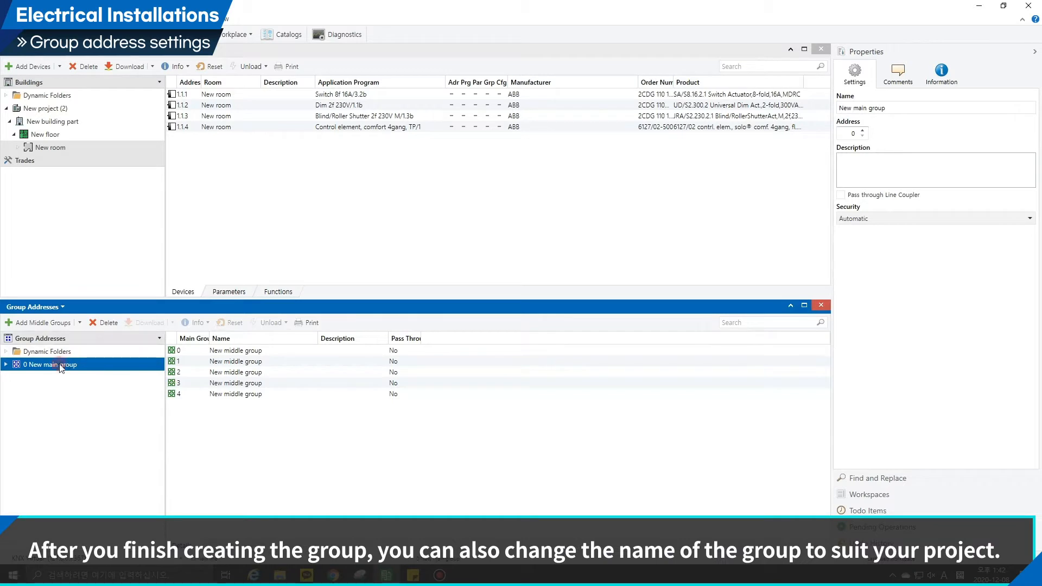
Expand the new main group and rename middle group 0/0 as Function1.
double_click(58, 369)
left_click(60, 380)
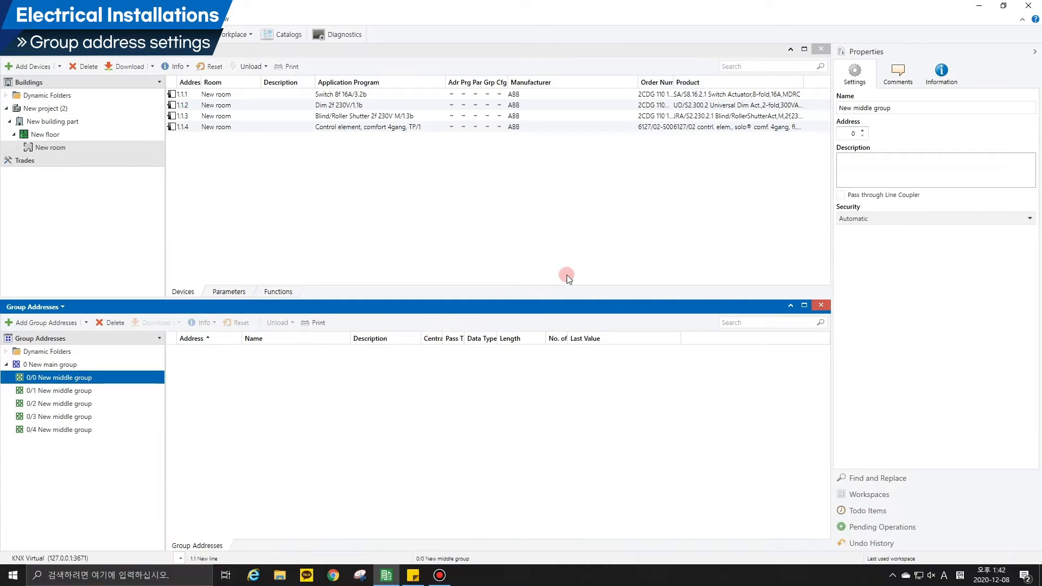
left_click(902, 110)
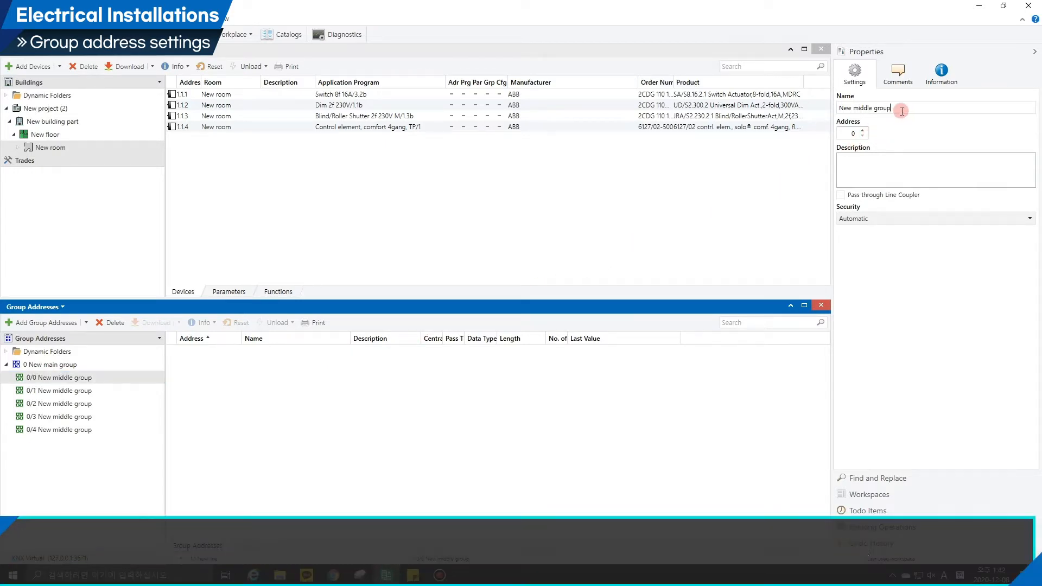
left_click_drag(902, 111, 825, 112)
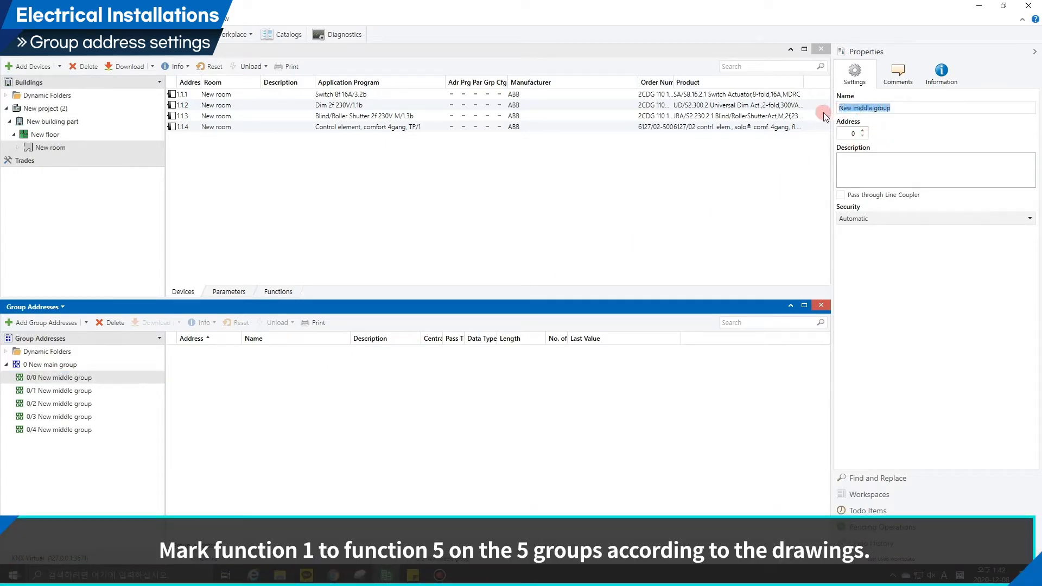
key("BackSpace")
type("Function1")
left_click(785, 151)
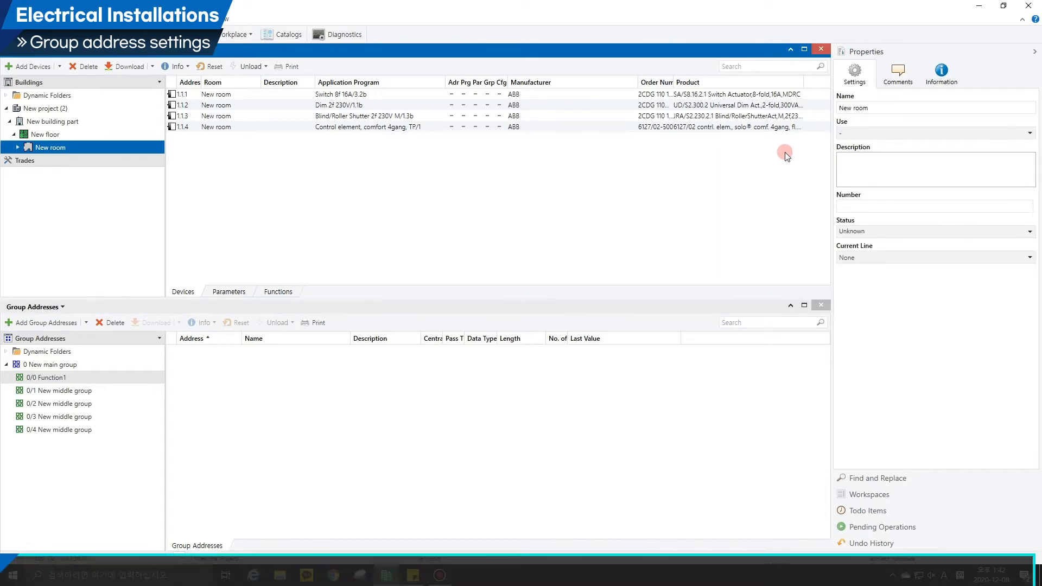
Rename middle group 0/1 as Function2.
left_click(91, 390)
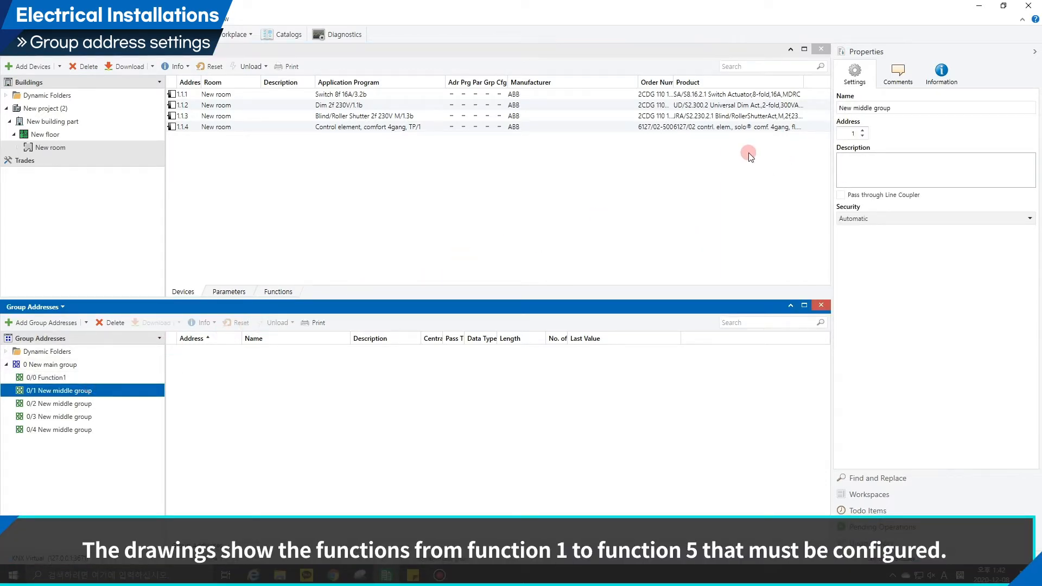
left_click(917, 107)
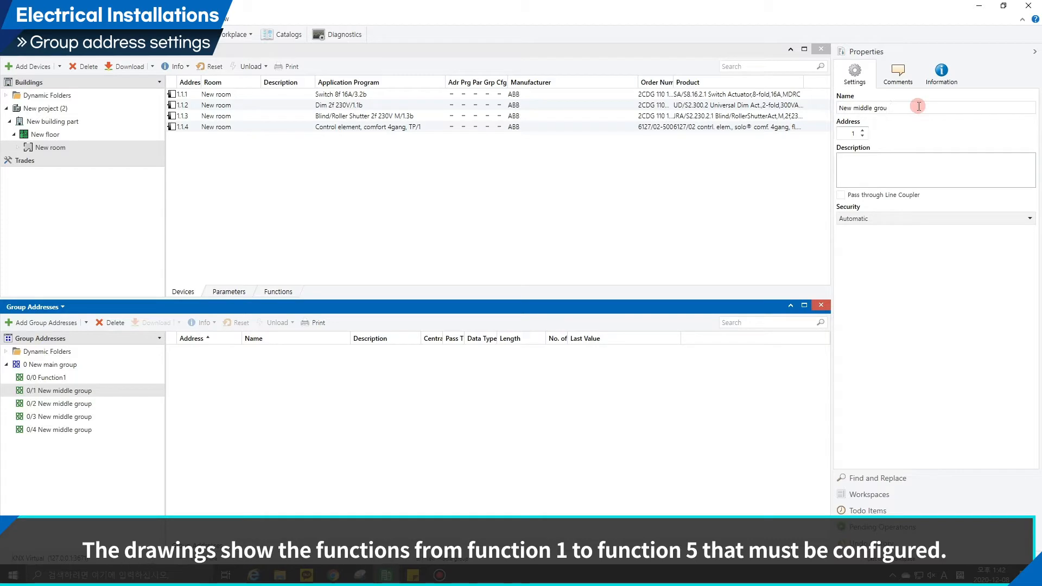
key("BackSpace")
key("BackSpace")
key("BackSpace")
key("BackSpace")
key("BackSpace")
key("BackSpace")
key("BackSpace")
key("BackSpace")
key("BackSpace")
key("BackSpace")
key("BackSpace")
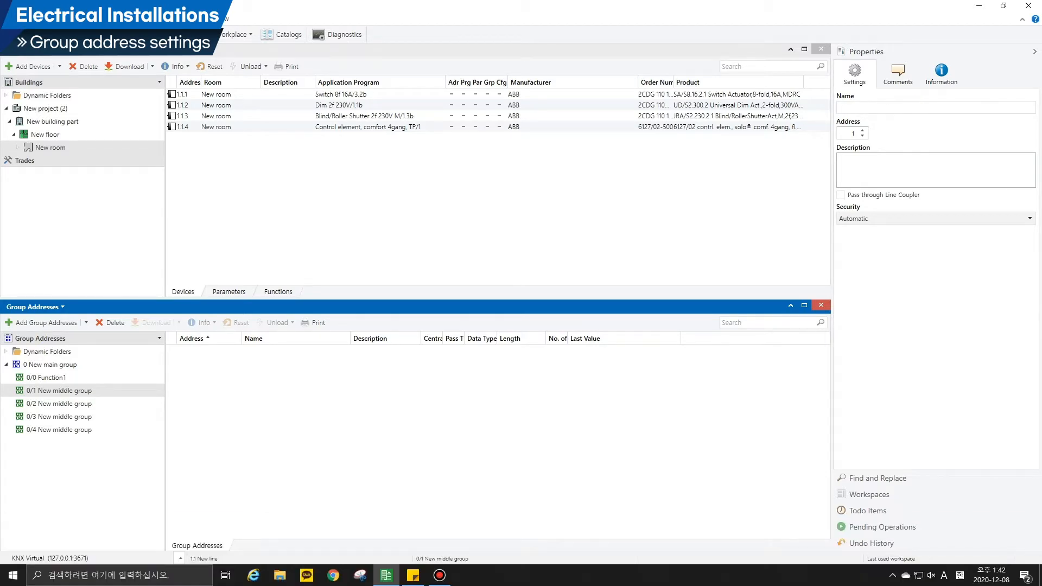
type("Function2")
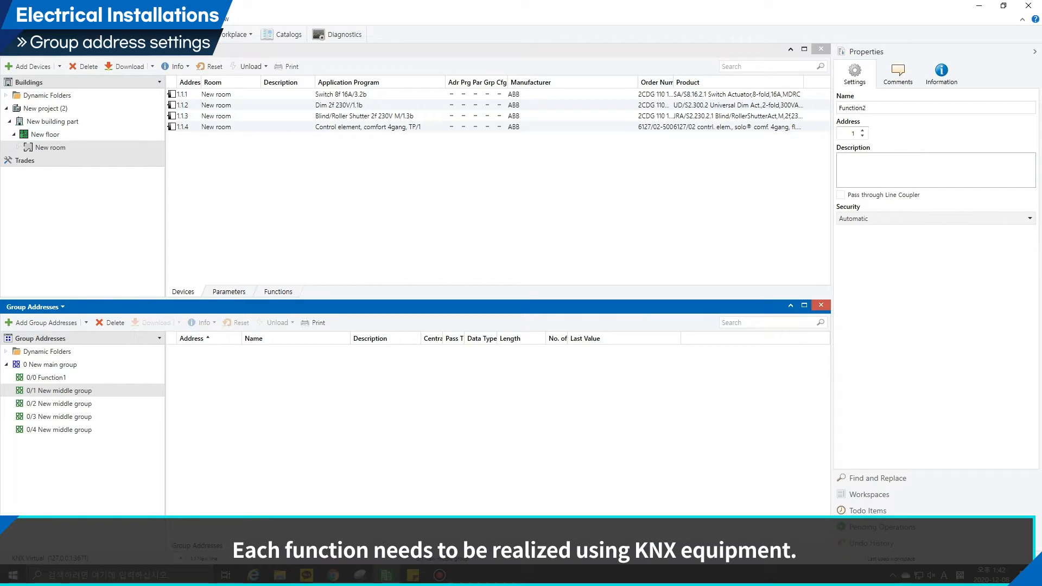
left_click(765, 204)
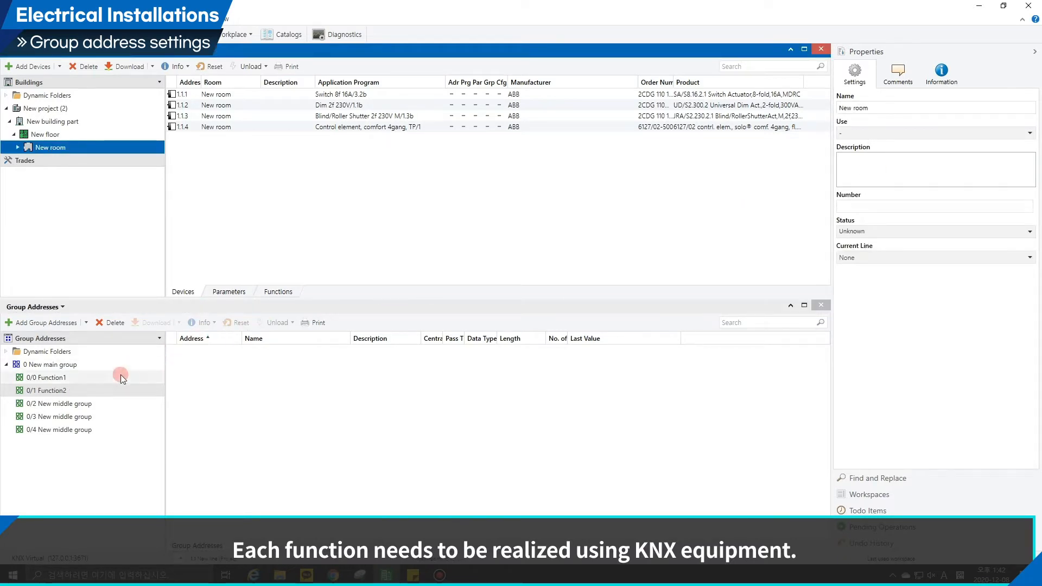
Rename middle group 0/2 as Function3.
left_click(84, 404)
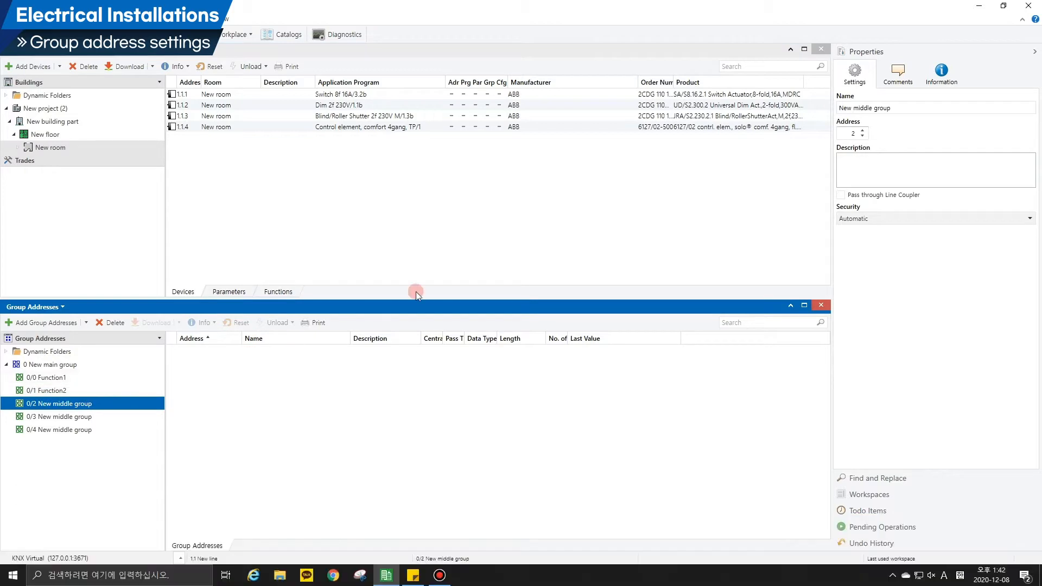
left_click(899, 109)
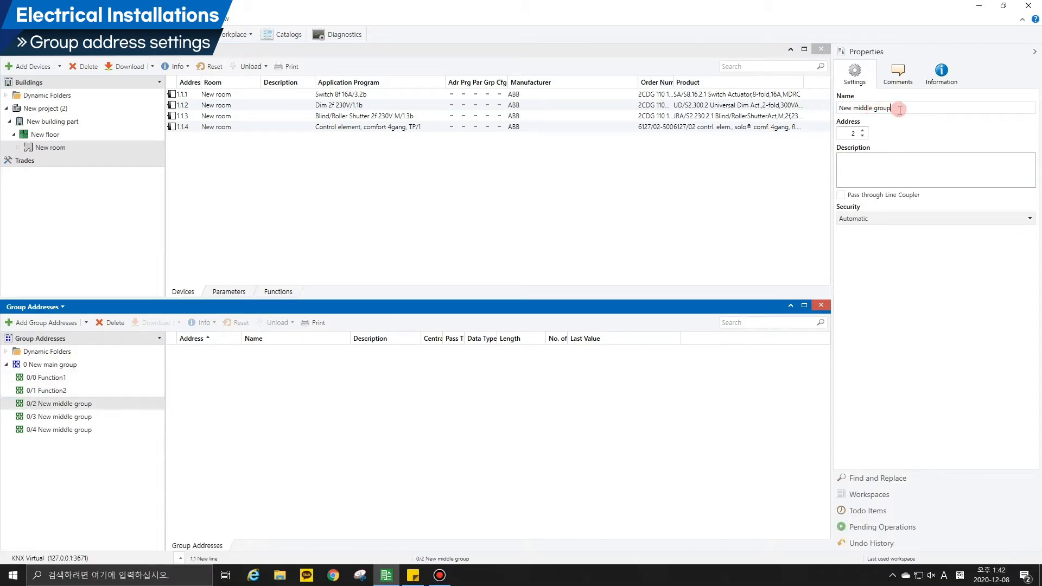
key("BackSpace")
key("BackSpace")
key("BackSpace")
key("BackSpace")
key("BackSpace")
key("BackSpace")
key("BackSpace")
key("BackSpace")
key("BackSpace")
key("BackSpace")
key("BackSpace")
key("BackSpace")
key("BackSpace")
key("BackSpace")
key("BackSpace")
key("BackSpace")
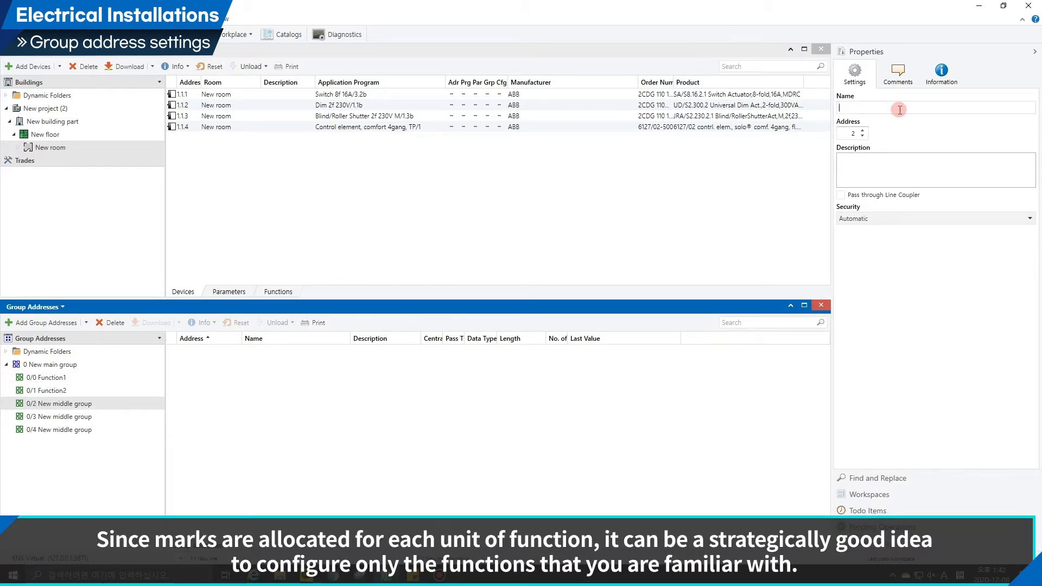
type("Function3")
left_click(796, 181)
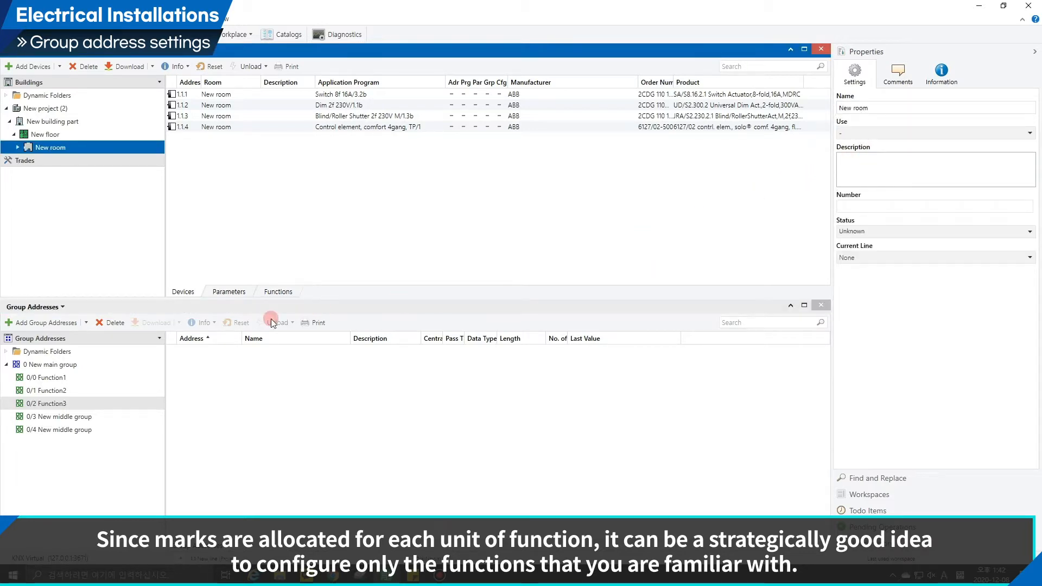
Rename middle group 0/3 as Fucntion4.
left_click(84, 416)
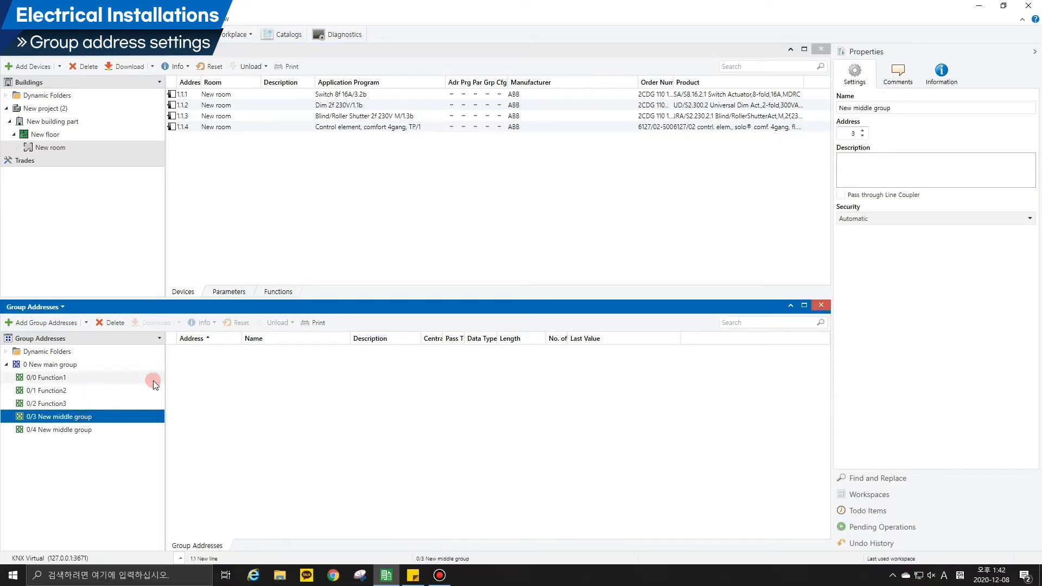
left_click(901, 108)
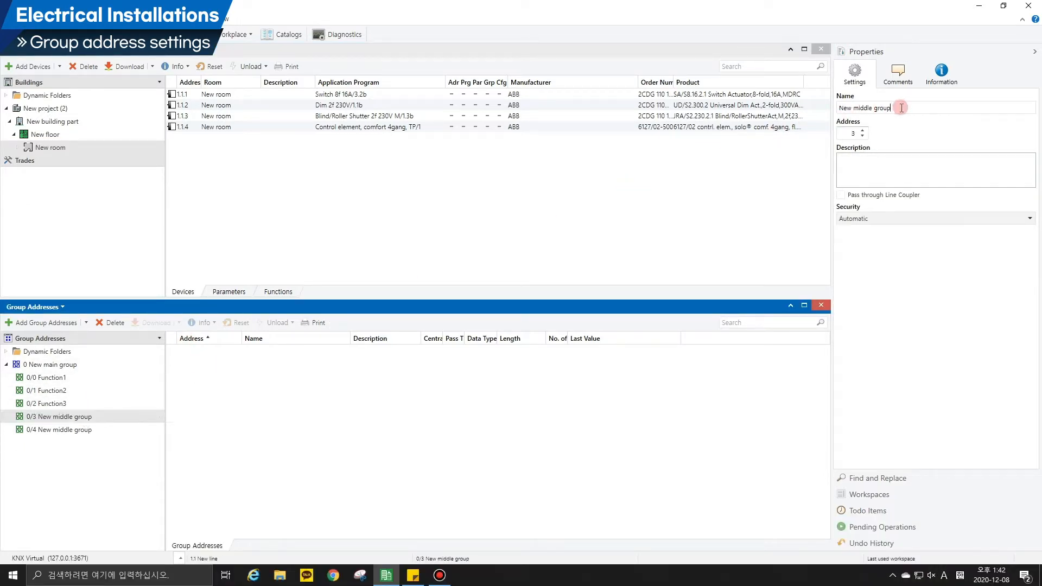
key("BackSpace")
key("BackSpace")
key("BackSpace")
key("BackSpace")
key("BackSpace")
key("BackSpace")
key("BackSpace")
key("BackSpace")
key("BackSpace")
key("BackSpace")
key("BackSpace")
key("BackSpace")
key("BackSpace")
key("BackSpace")
key("BackSpace")
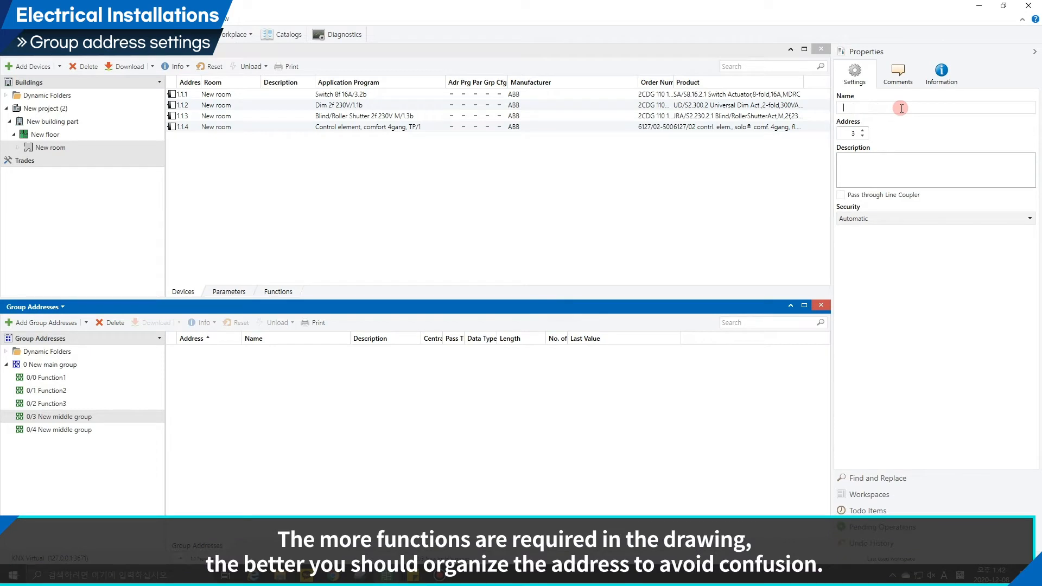
type("Fucntion4")
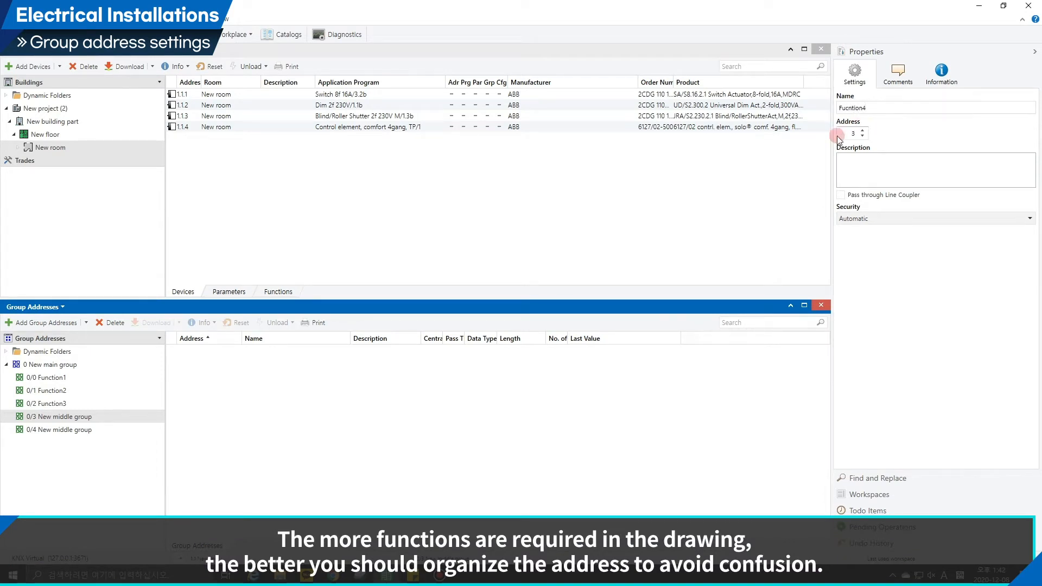
left_click(771, 179)
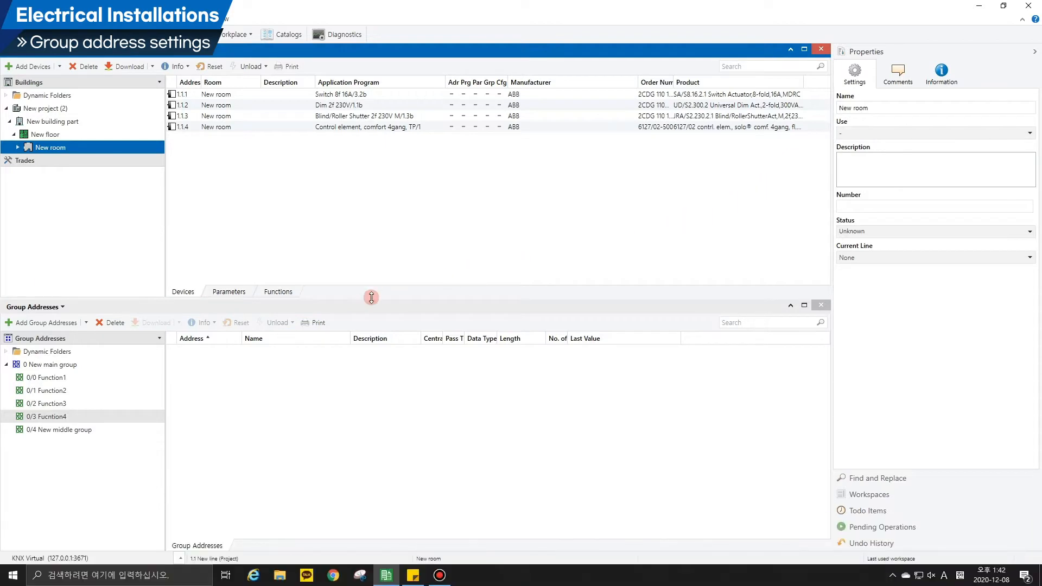
Rename middle group 0/4 as Function5.
left_click(78, 431)
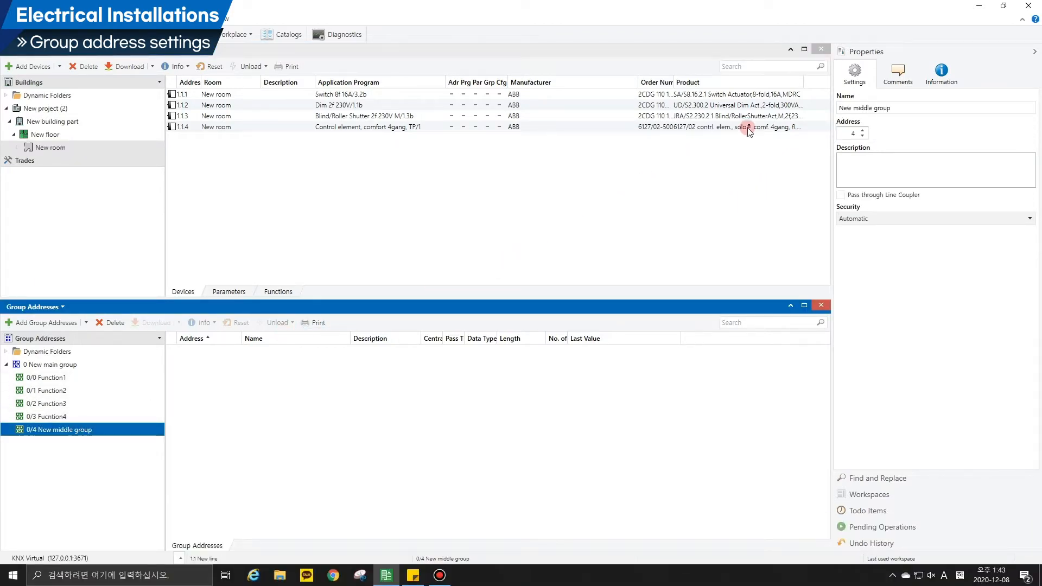
left_click(901, 107)
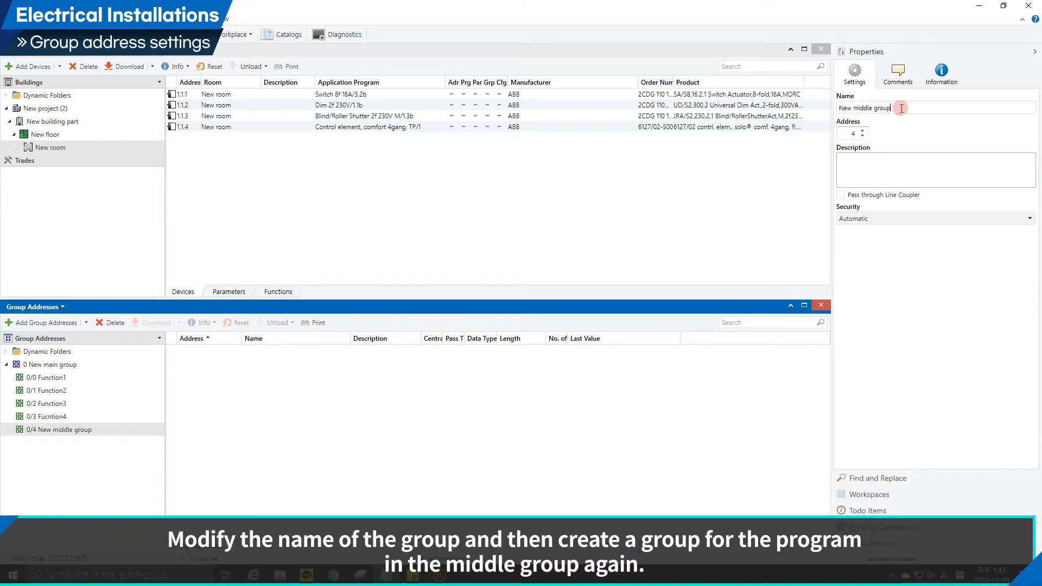
key("BackSpace")
key("BackSpace")
key("BackSpace")
key("BackSpace")
key("BackSpace")
key("BackSpace")
key("BackSpace")
key("BackSpace")
key("BackSpace")
key("BackSpace")
key("BackSpace")
key("BackSpace")
key("BackSpace")
key("BackSpace")
key("BackSpace")
key("BackSpace")
type("Function5")
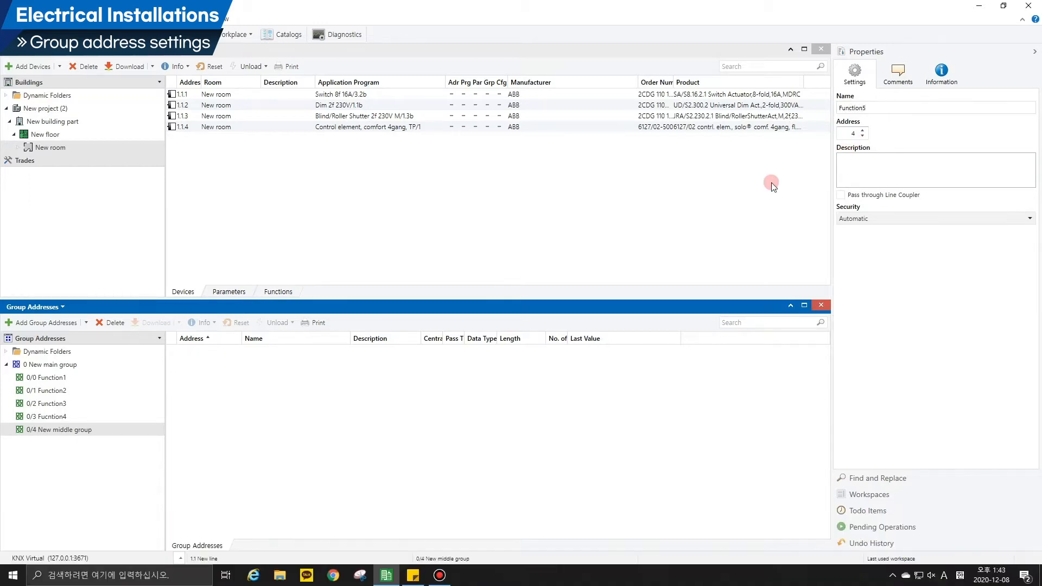
left_click(752, 191)
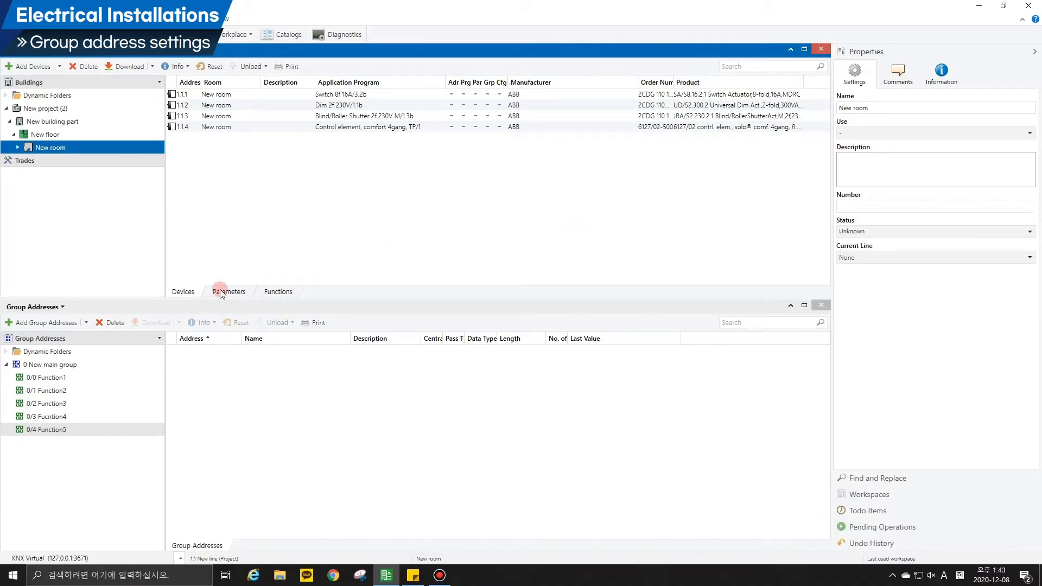
Add two group addresses to the Function1 middle group and expand it in the tree.
left_click(54, 378)
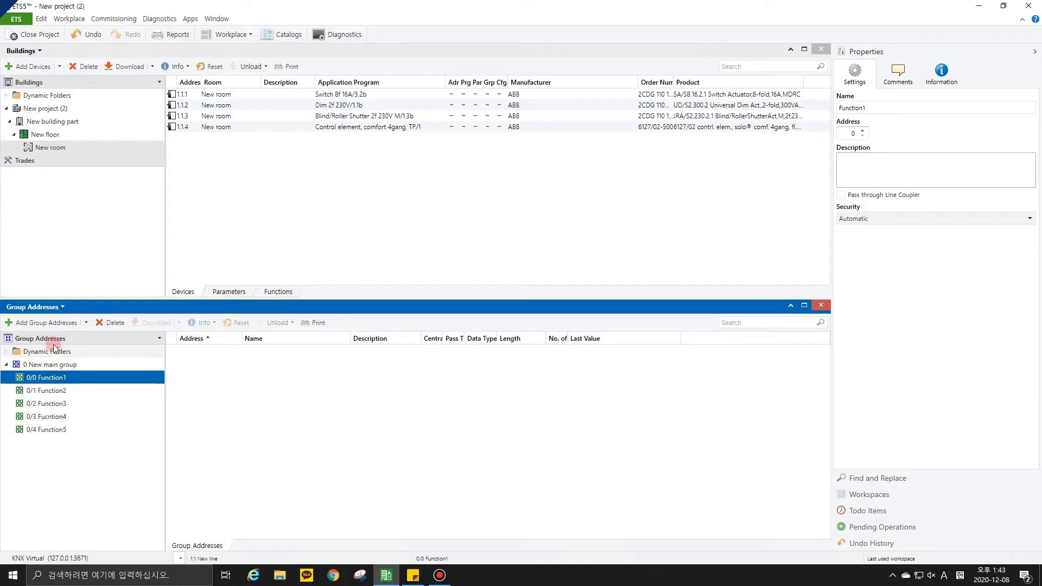
left_click(51, 323)
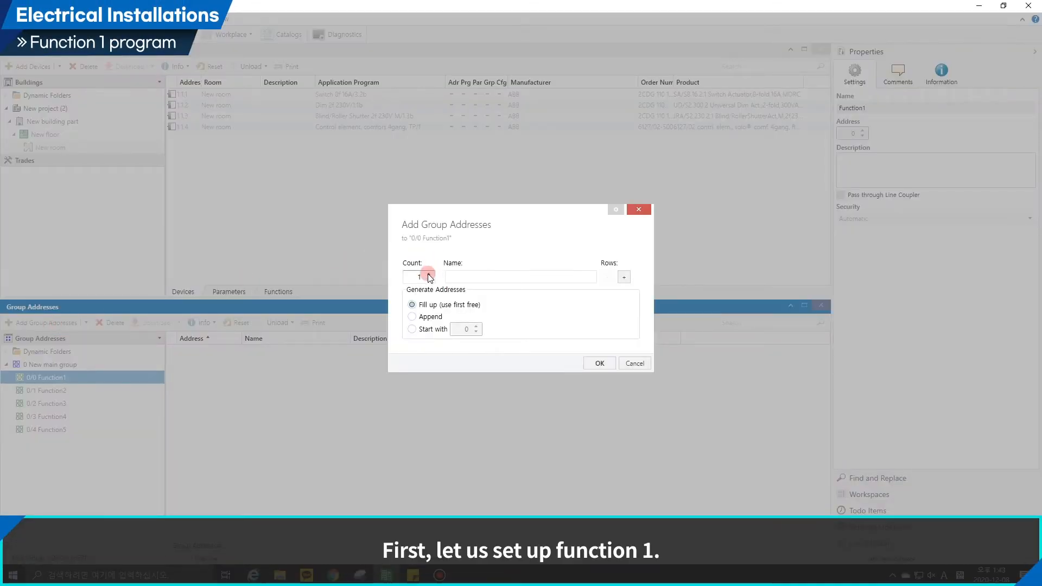
left_click(597, 363)
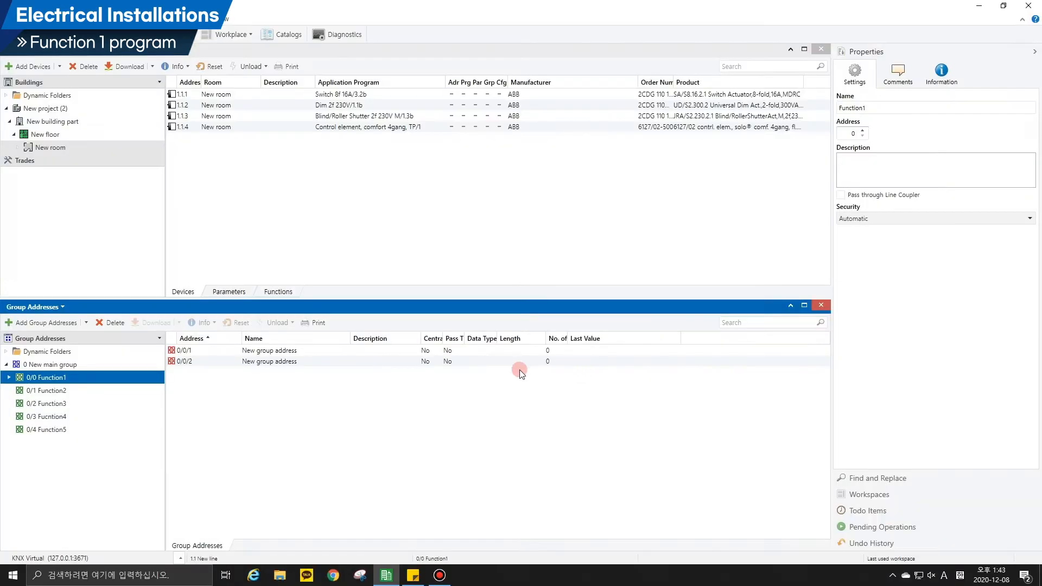
double_click(121, 378)
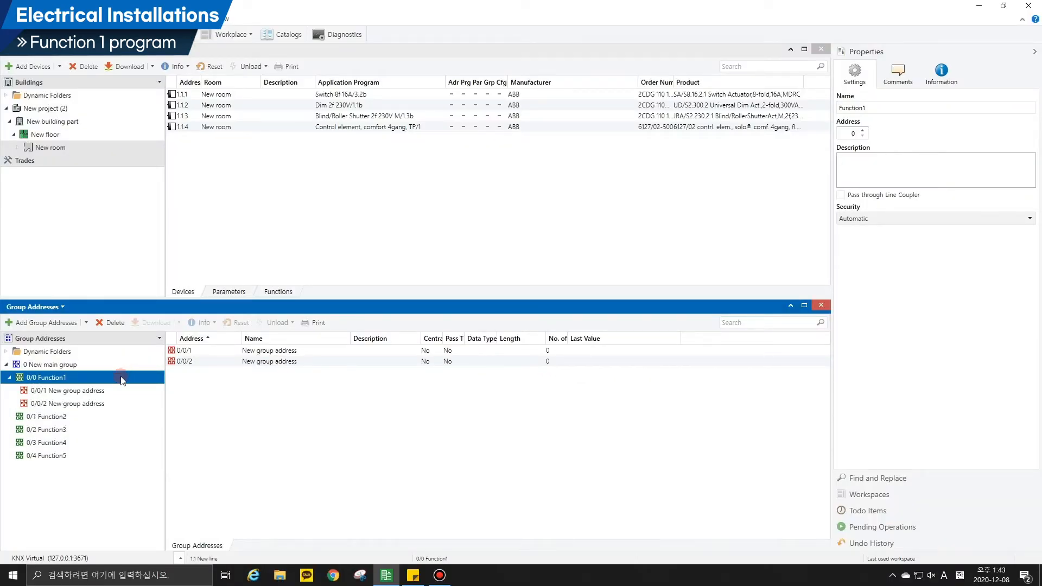
Open the parameters of the SA/S8.16.2.1 8-fold switch actuator and turn on highlighting of changes.
left_click(322, 93)
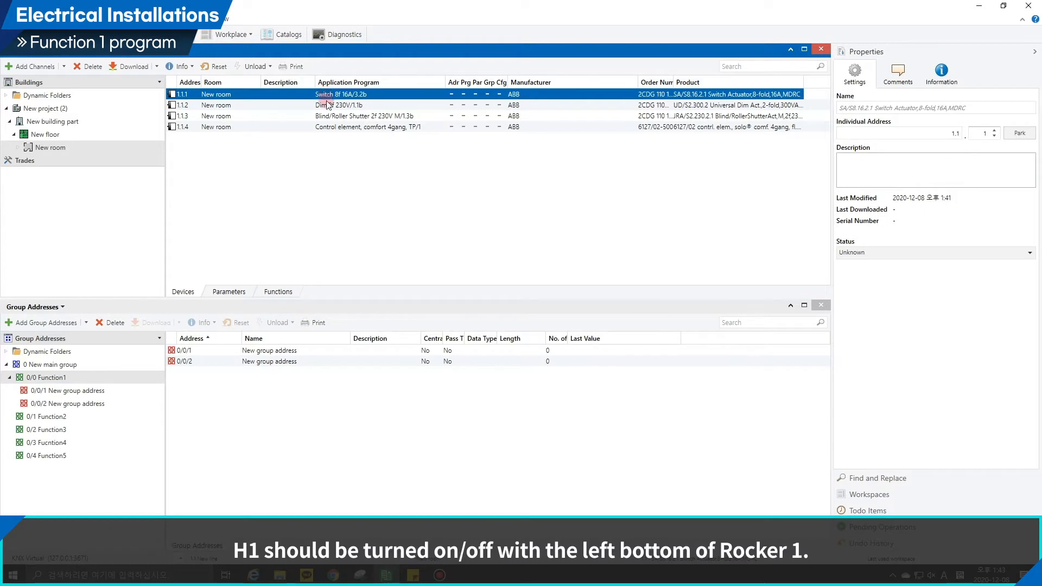
left_click(243, 290)
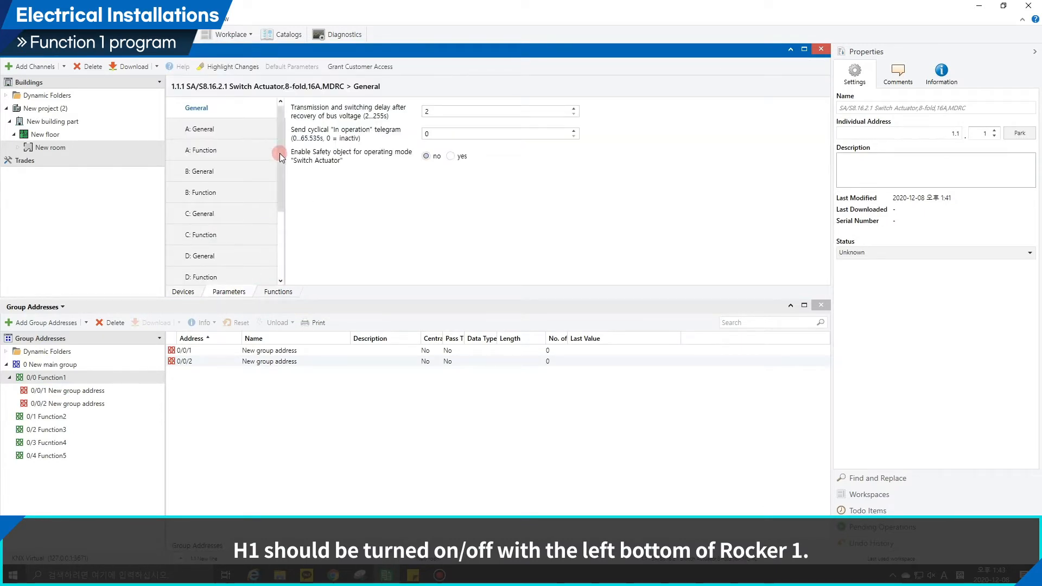
left_click(249, 64)
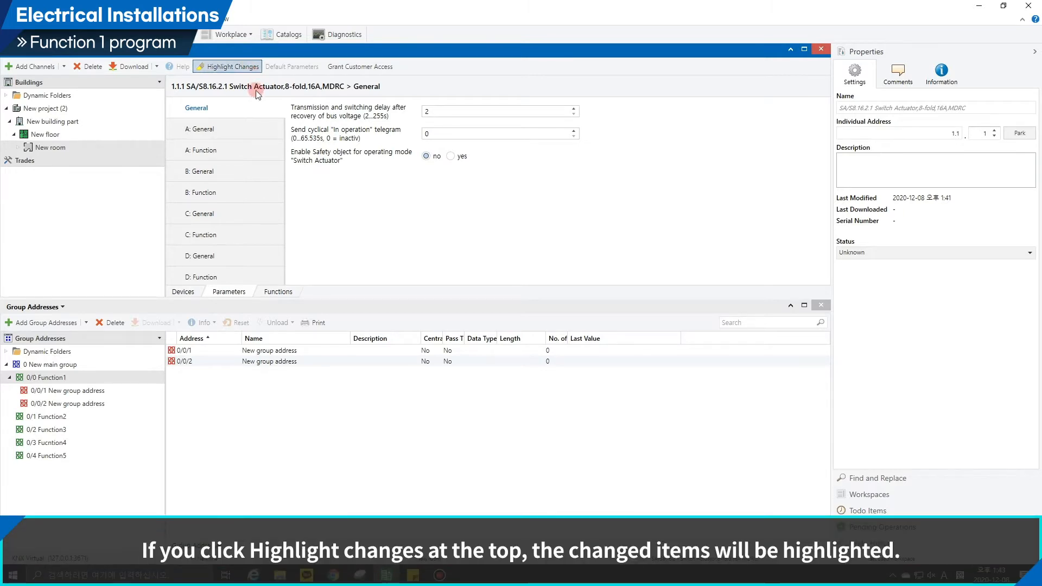
For switch actuator output A, set the reaction on bus voltage failure to Contact open and the "Switch" value on recovery to write with "0".
left_click(258, 129)
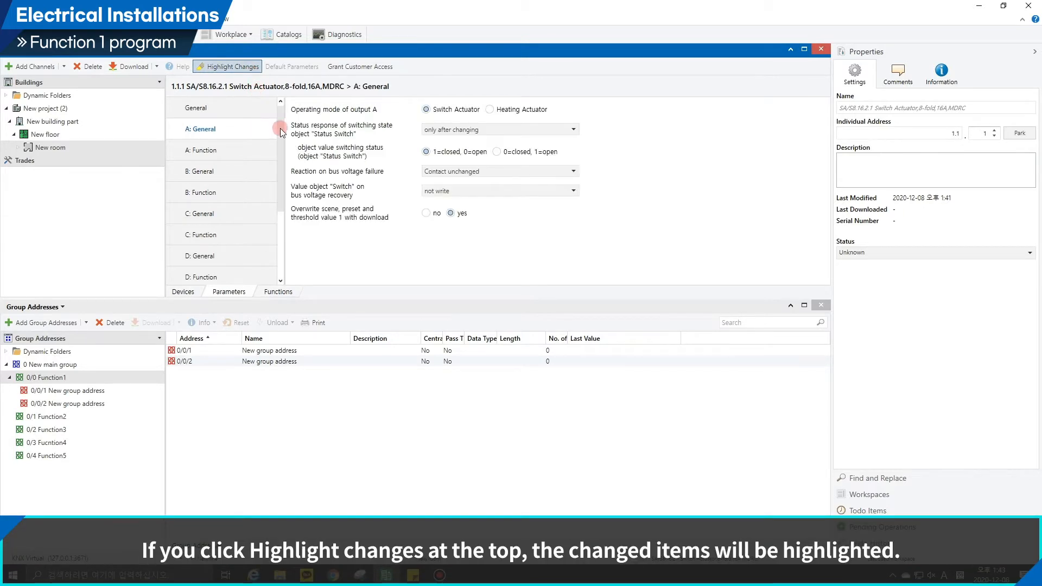
left_click(450, 171)
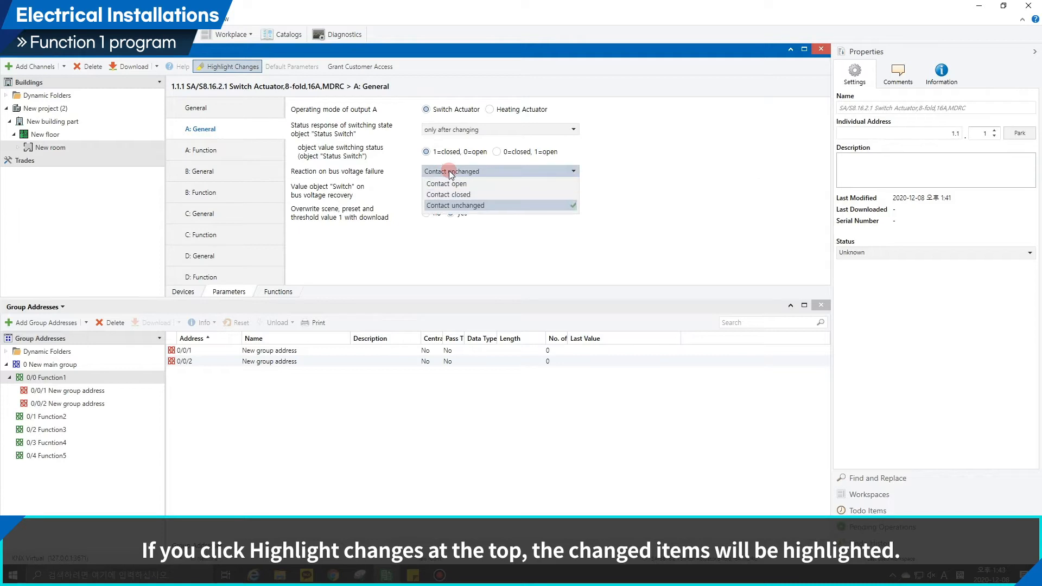
left_click(451, 187)
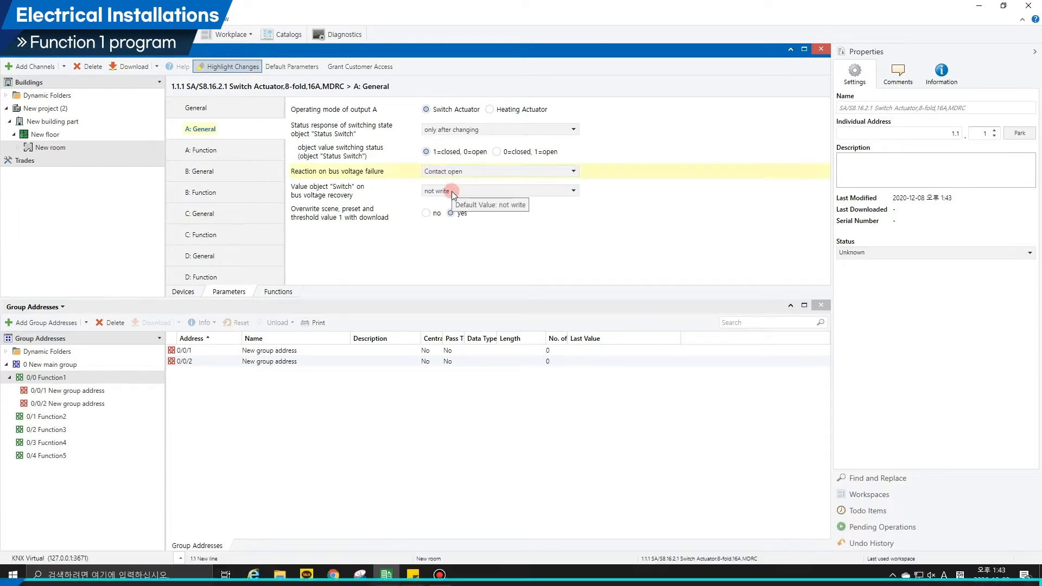
left_click(452, 191)
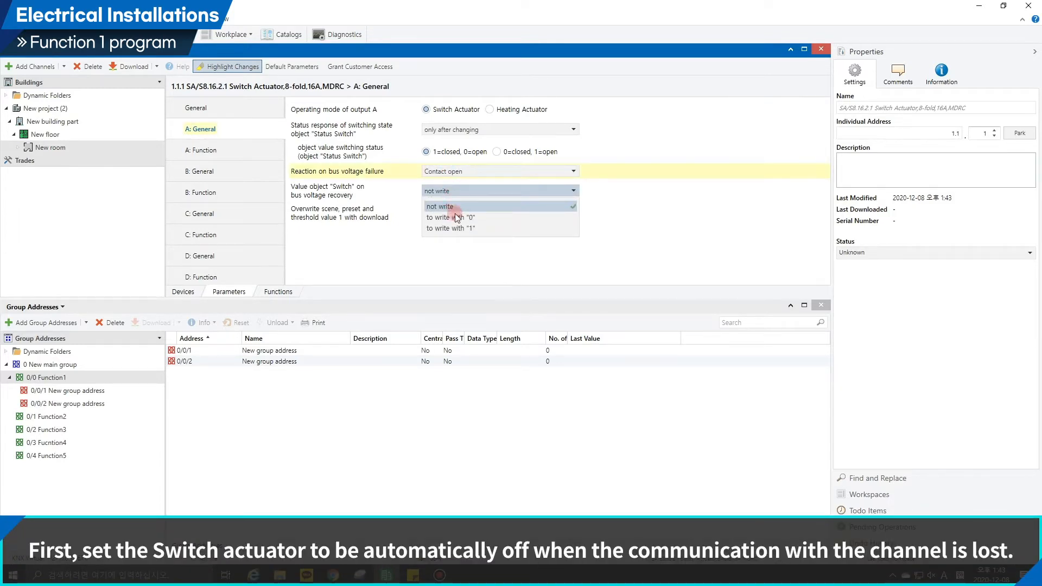
left_click(458, 218)
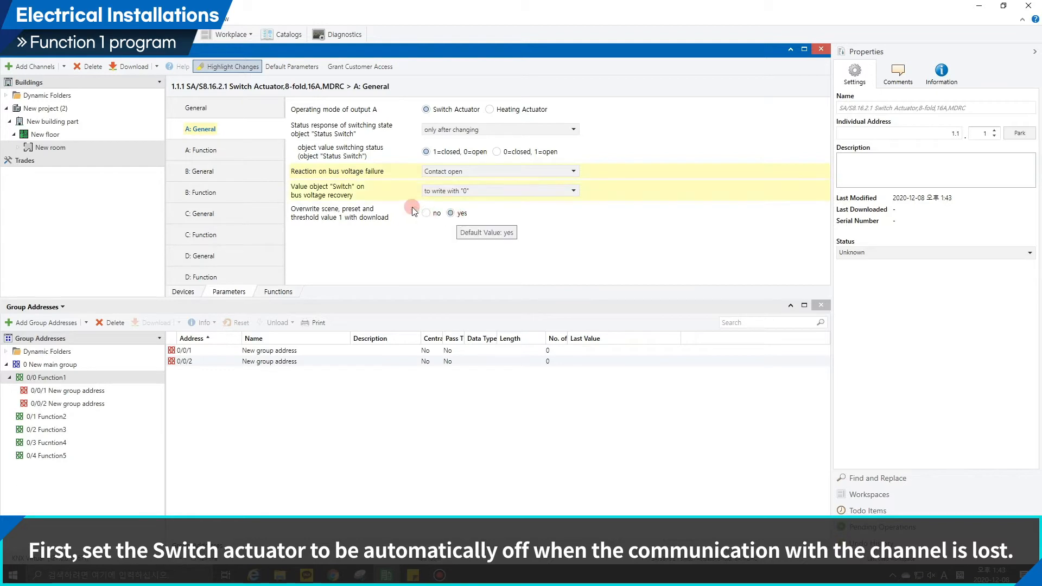
For switch actuator output B, set the reaction on bus voltage failure to Contact open and the "Switch" value on recovery to write with "0".
left_click(266, 177)
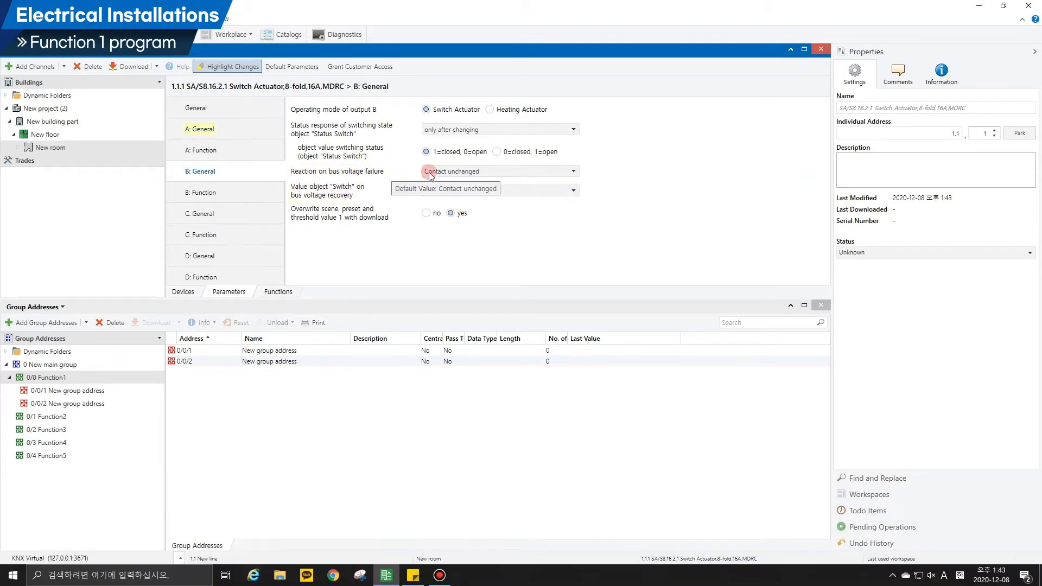
left_click(431, 172)
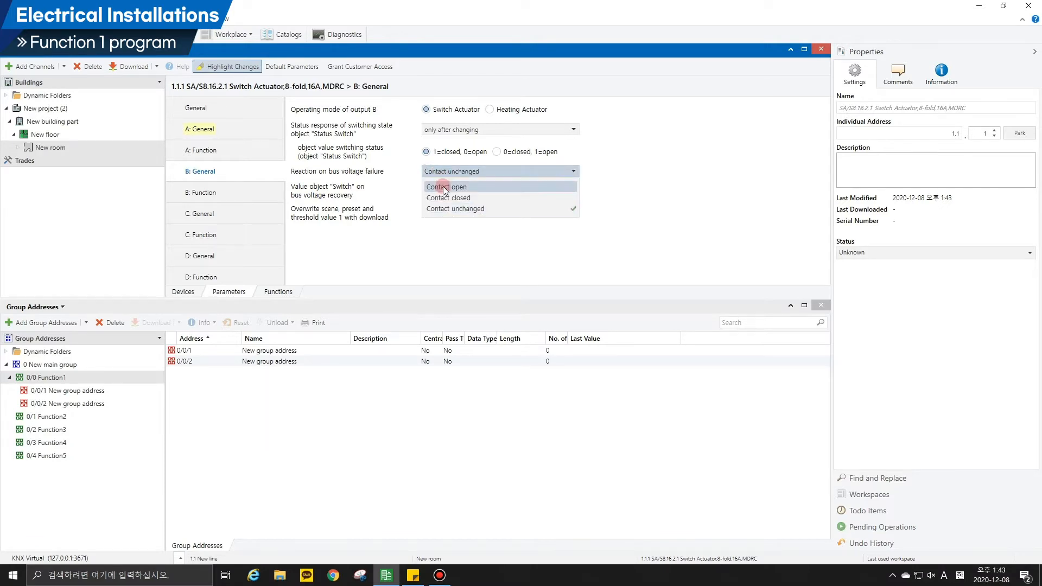
left_click(444, 188)
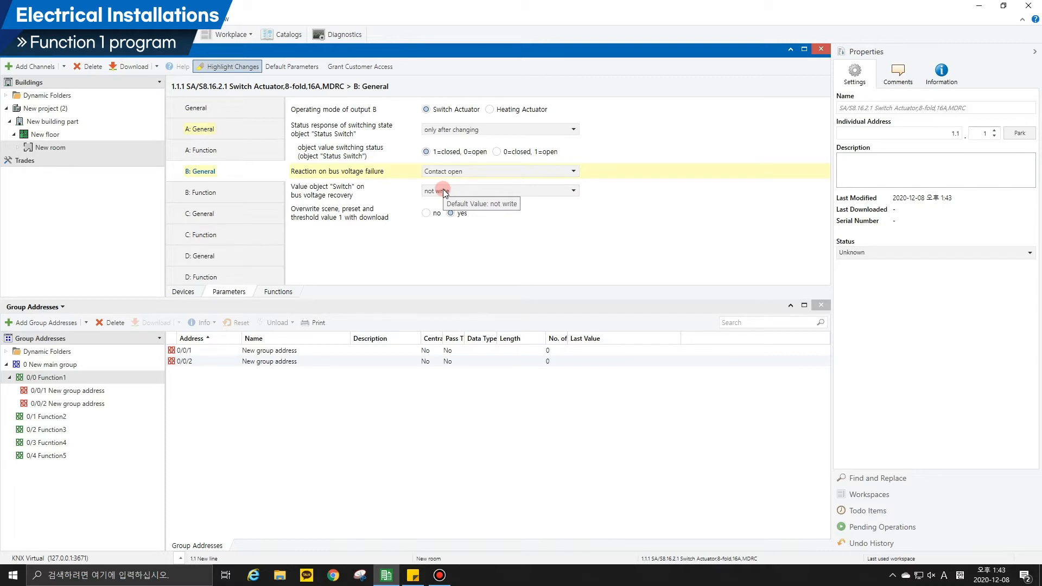
left_click(444, 191)
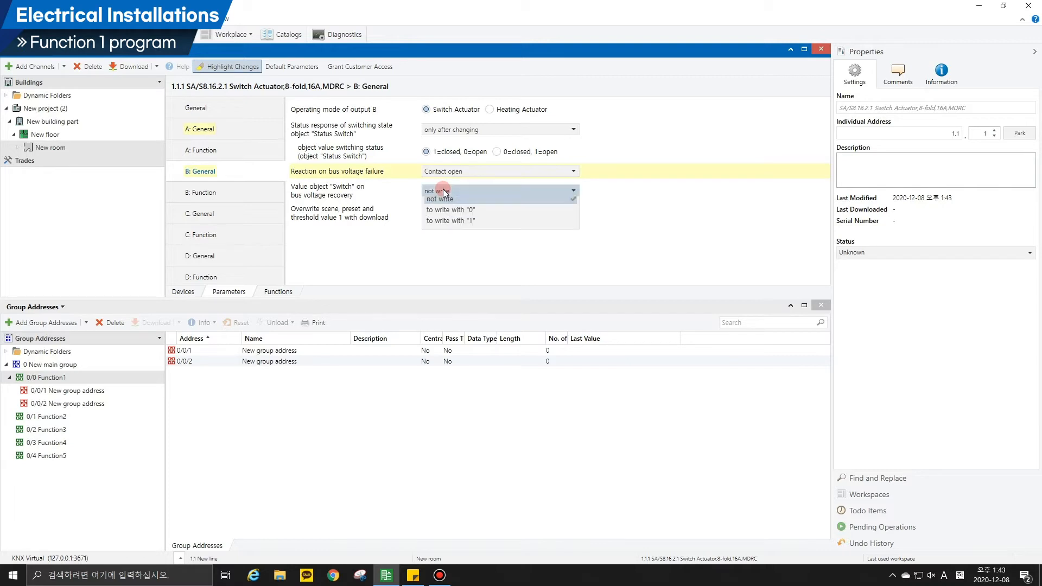
left_click(446, 217)
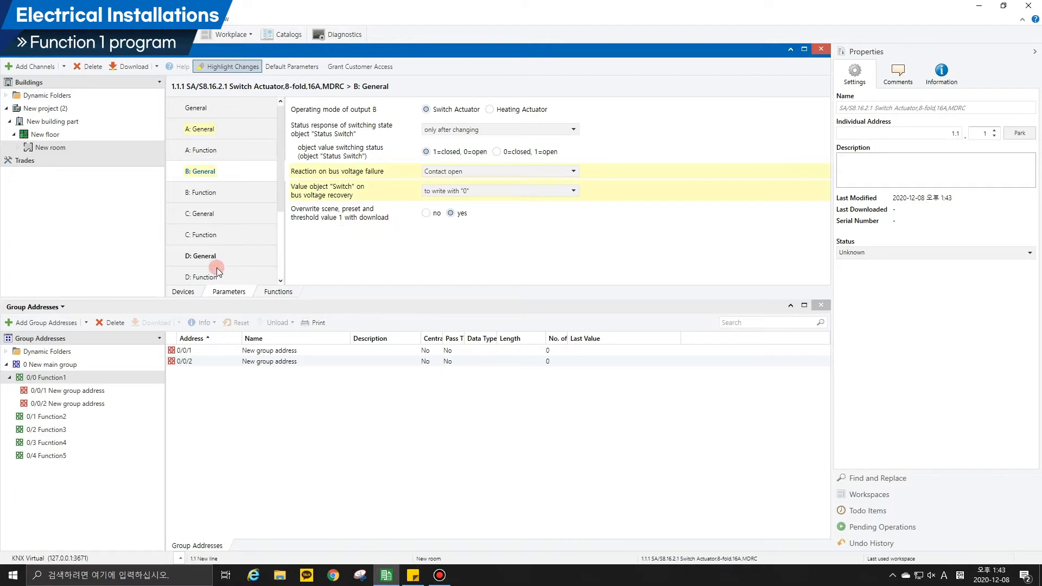
Open the parameters of the UD/S2.300.2 2-fold universal dim actuator and choose individual channel setting.
left_click(184, 292)
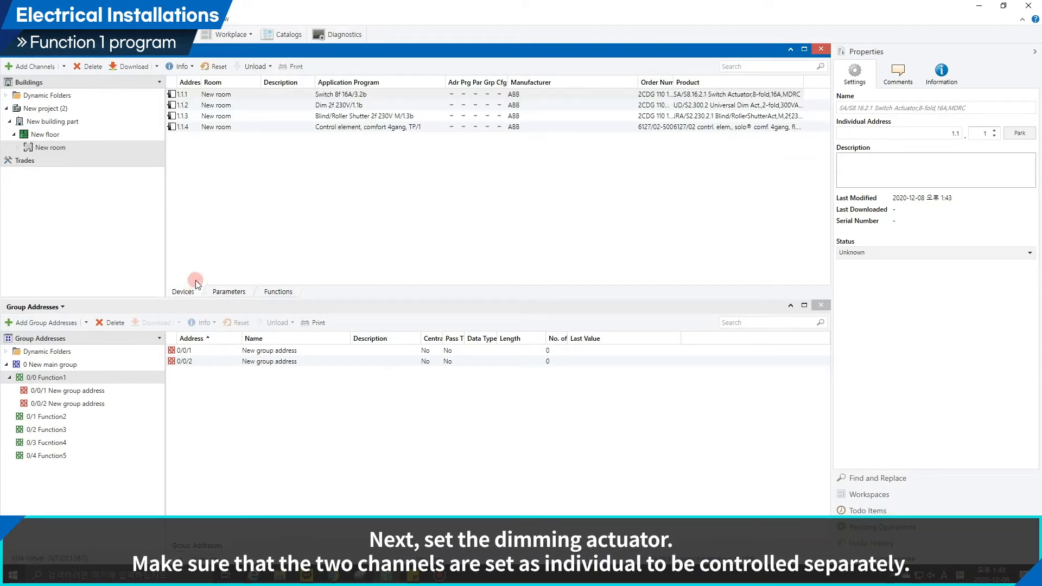
left_click(324, 105)
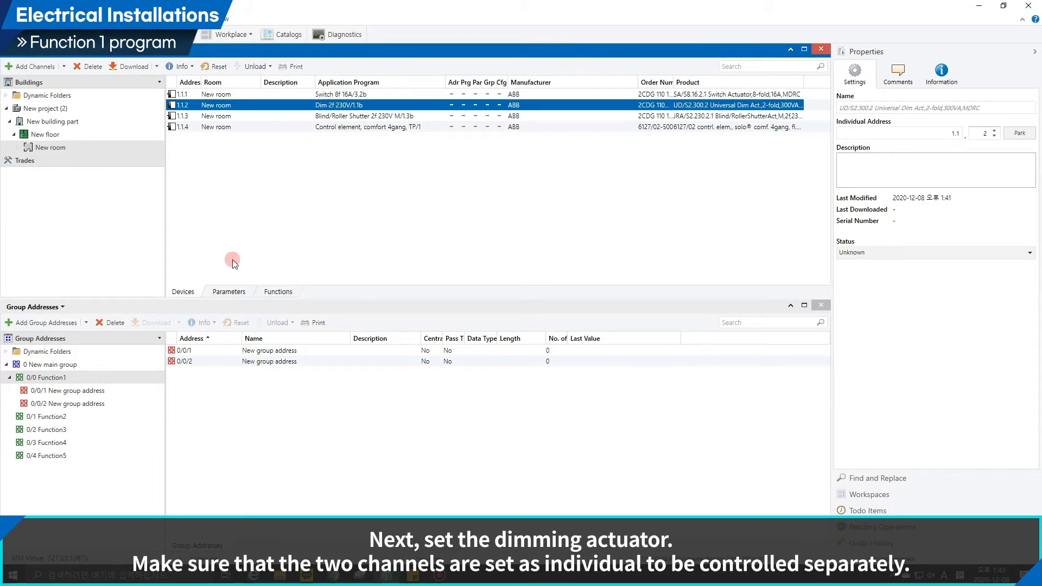
left_click(222, 293)
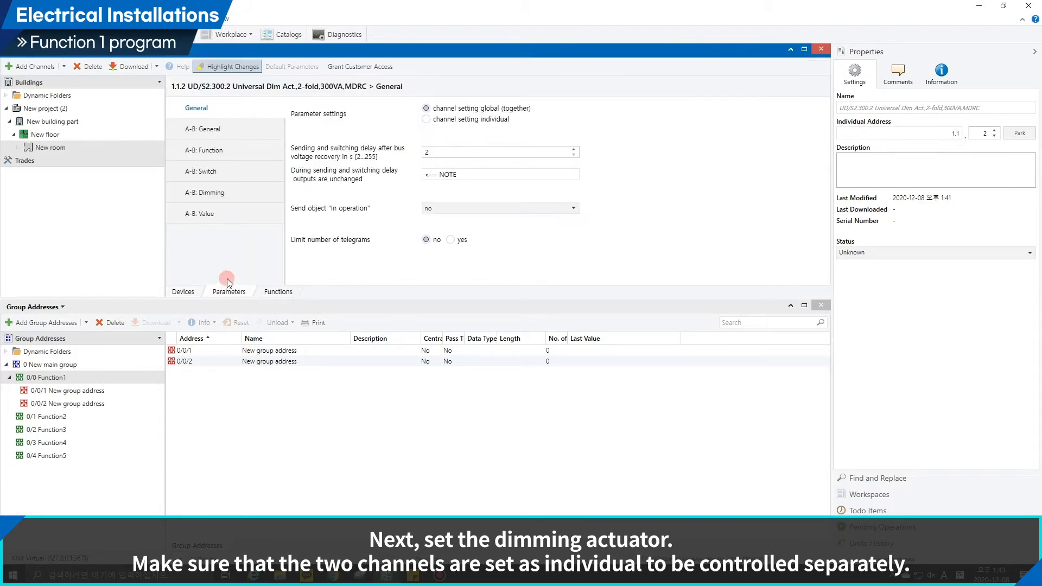
left_click(428, 120)
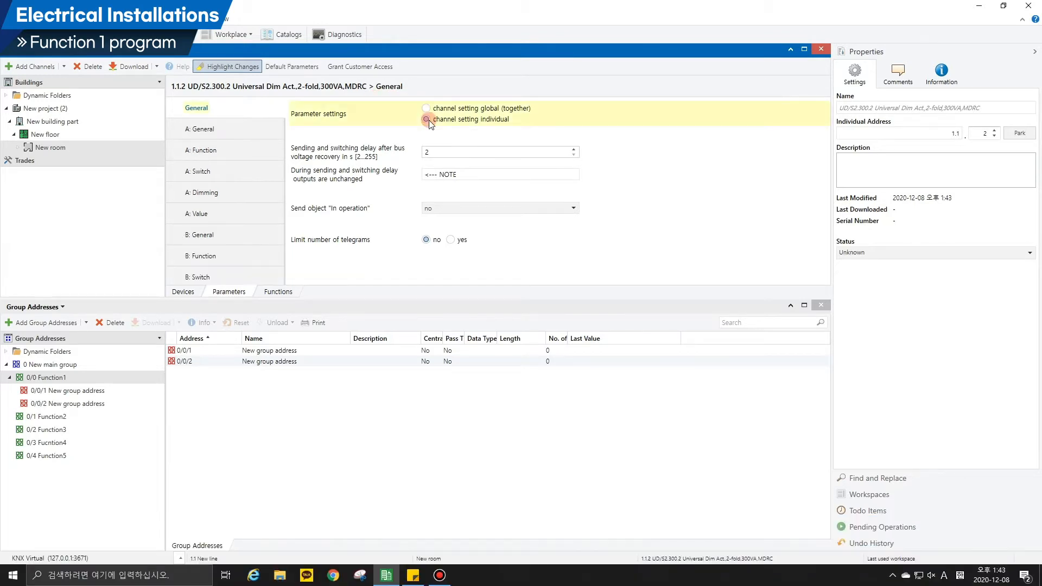
For dimmer channel A, report switching state via separate object "Status switch" and brightness value via separate object "Status brightness value".
left_click(223, 128)
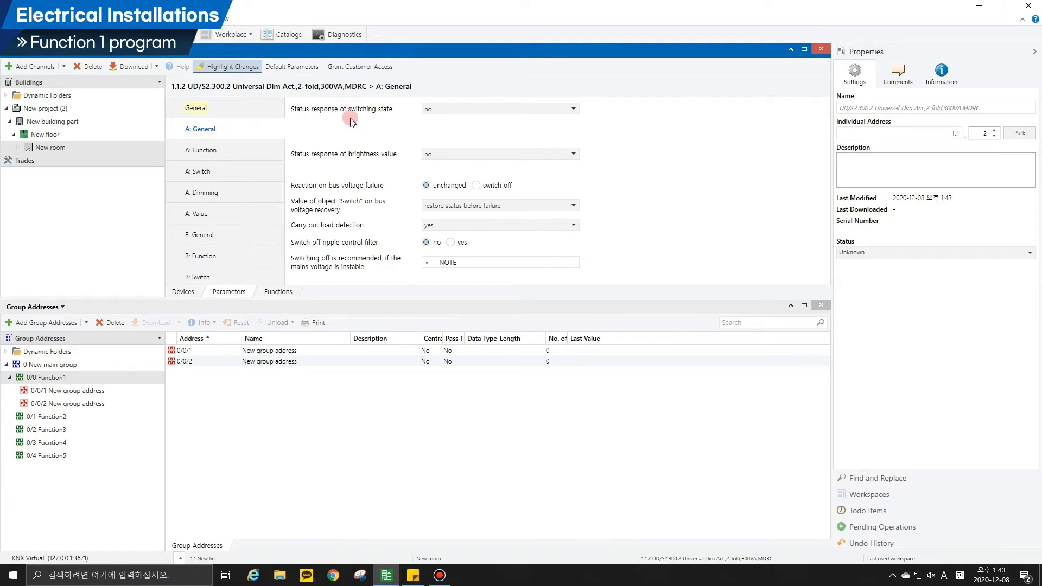
left_click(437, 108)
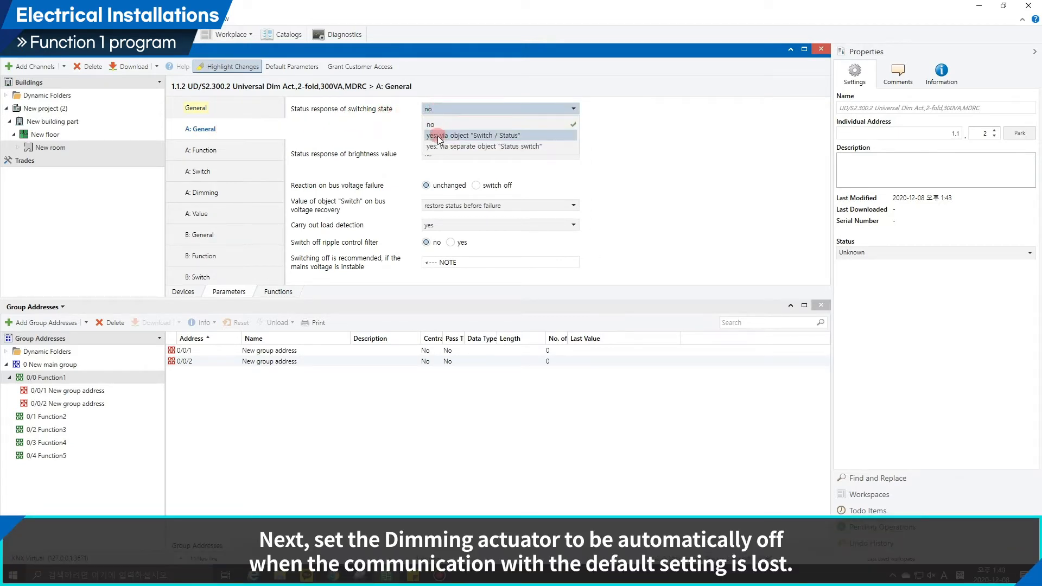
left_click(437, 144)
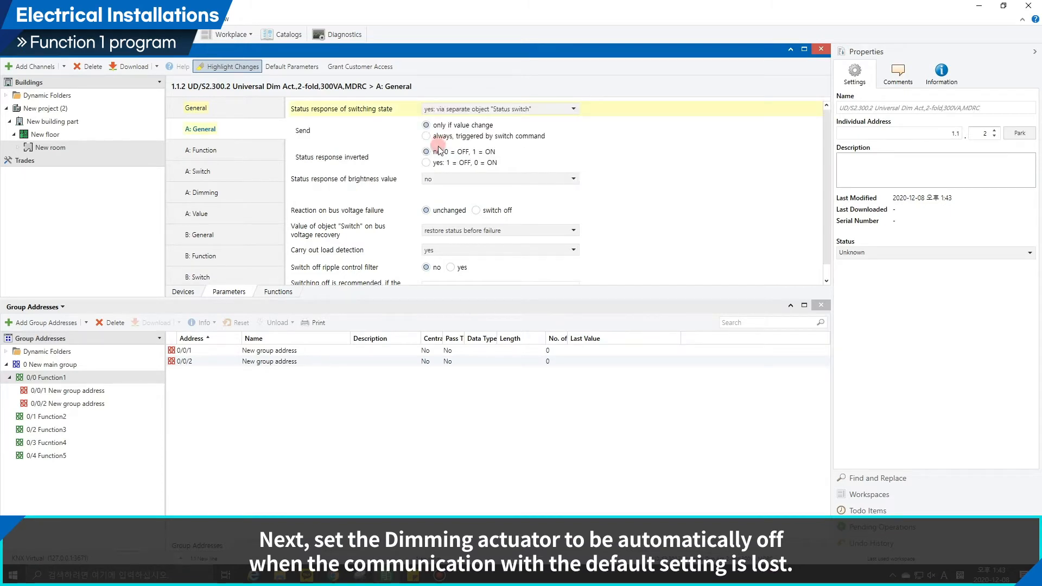
left_click(442, 181)
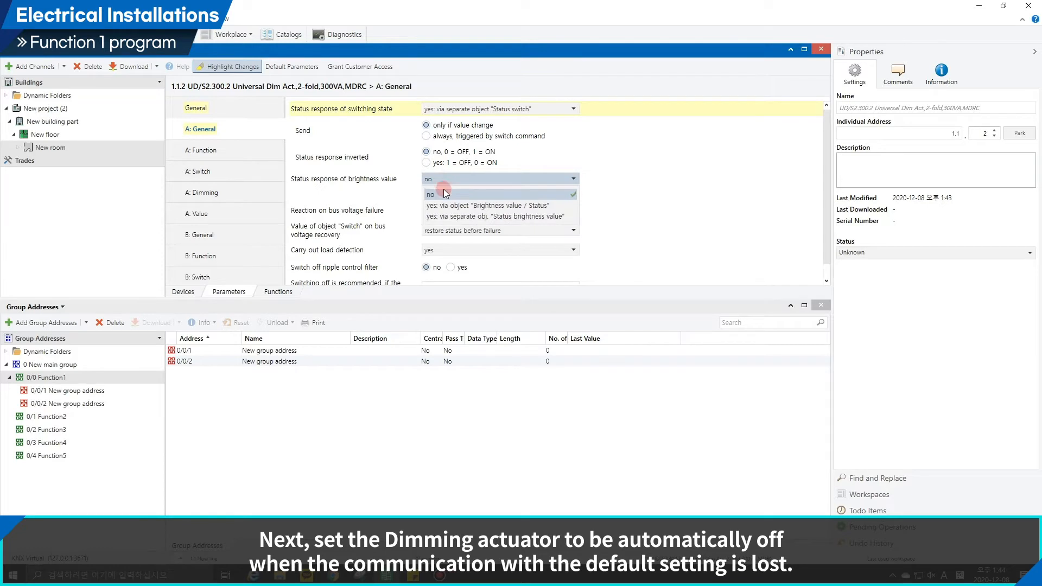
left_click(448, 217)
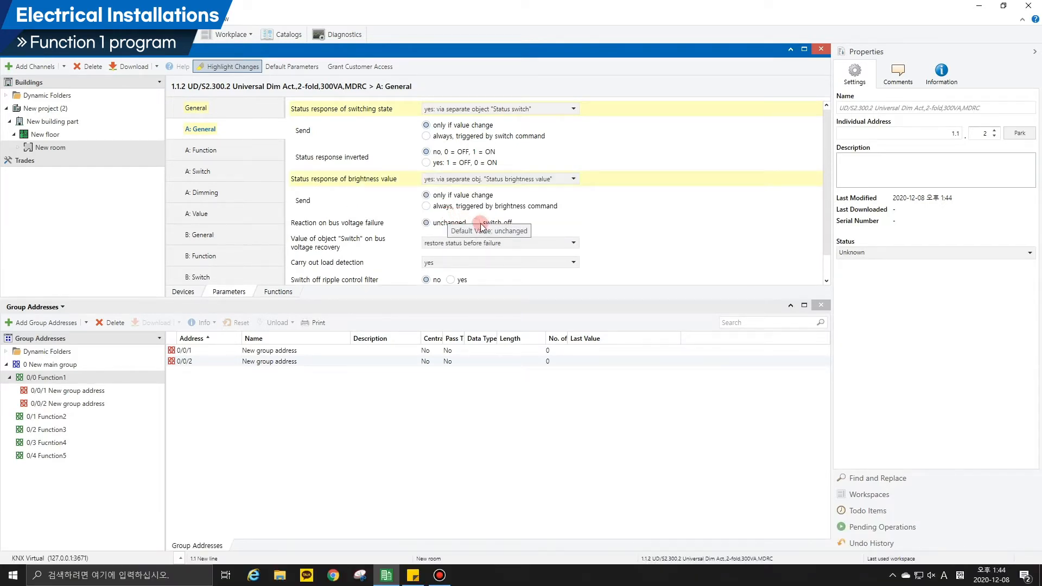
Set dimmer channel A to switch off on bus voltage failure and write its "Switch" object with "0" on recovery.
left_click(476, 223)
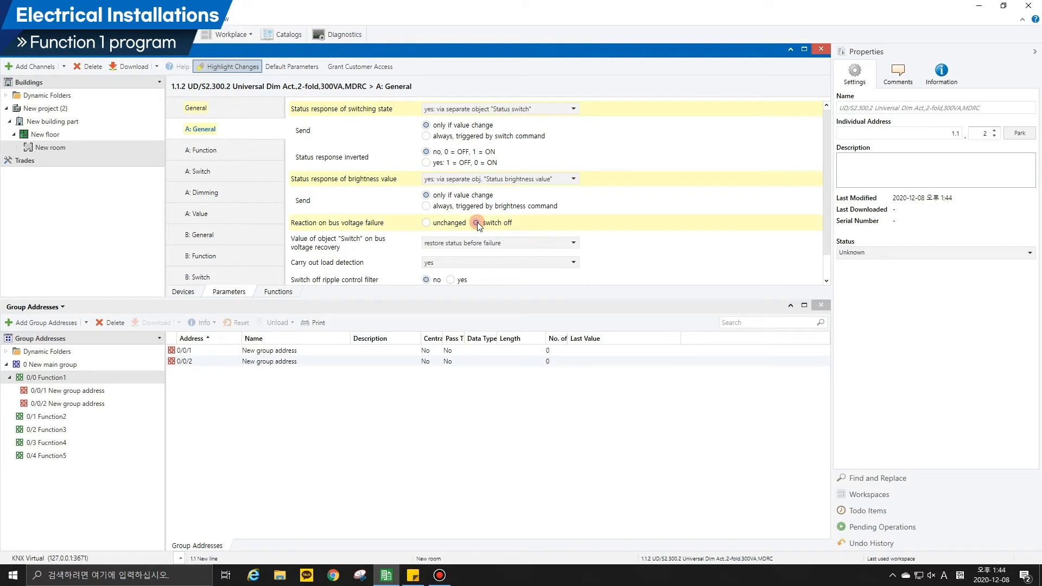
left_click(477, 243)
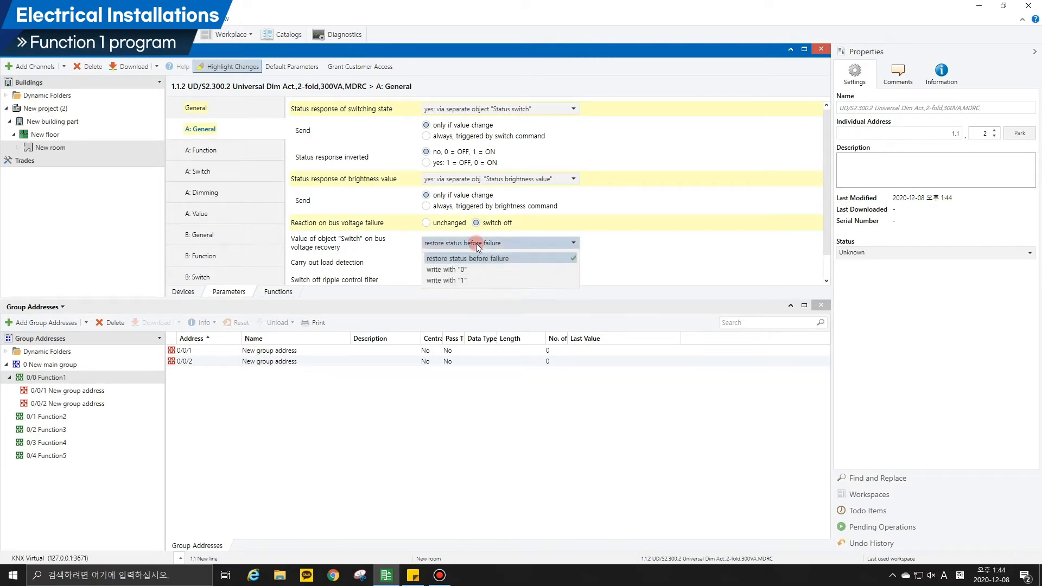
left_click(476, 269)
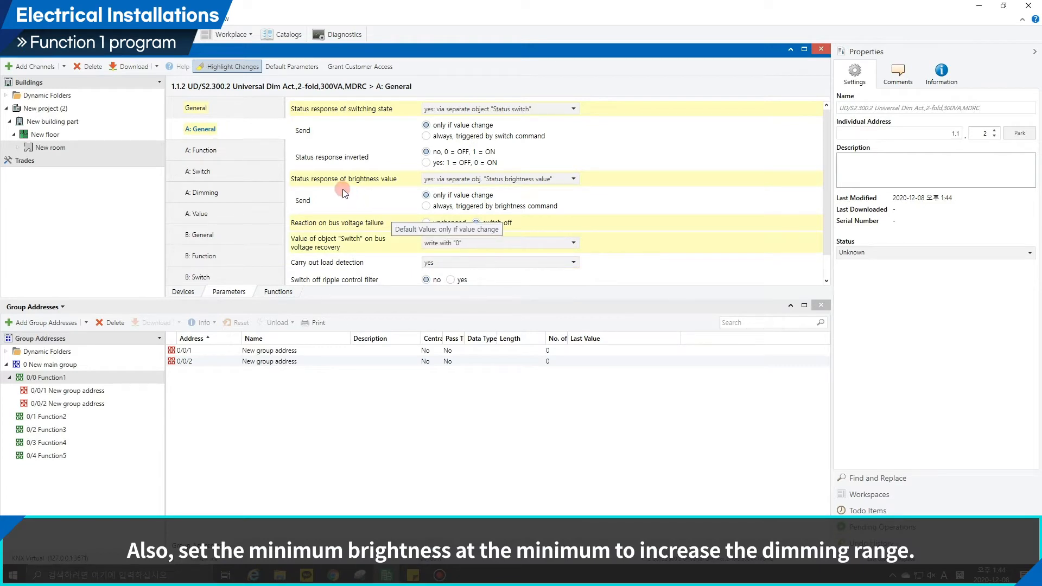
Set the minimum dimming value of dimmer channel A to 0.3% (1).
left_click(237, 191)
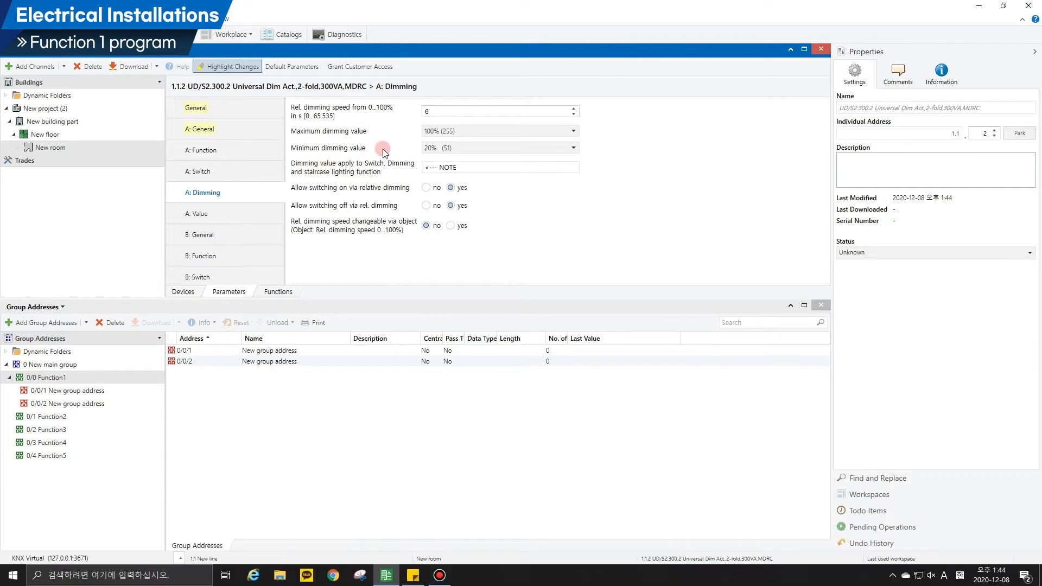
left_click(434, 148)
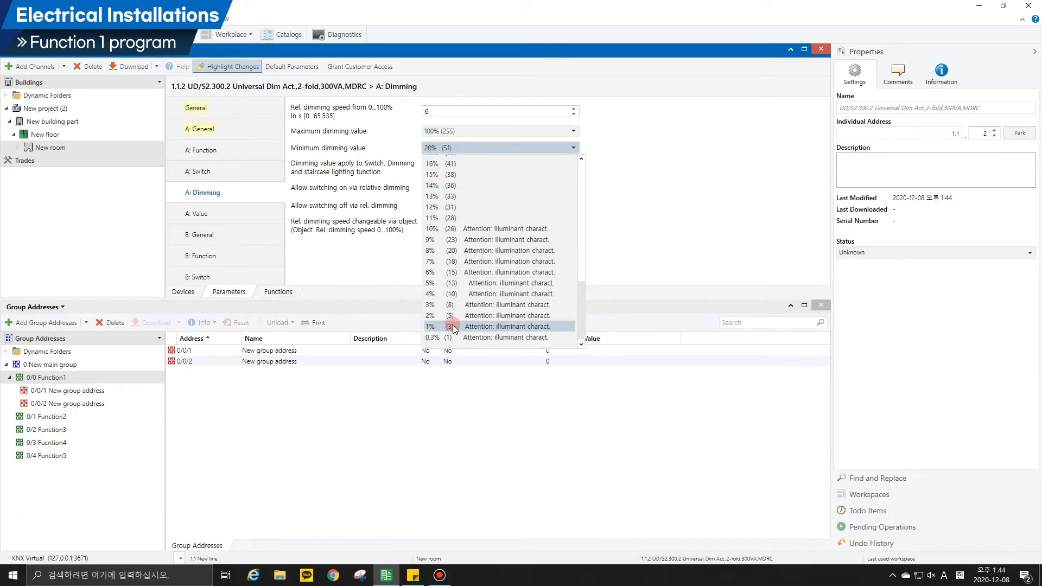
left_click(452, 337)
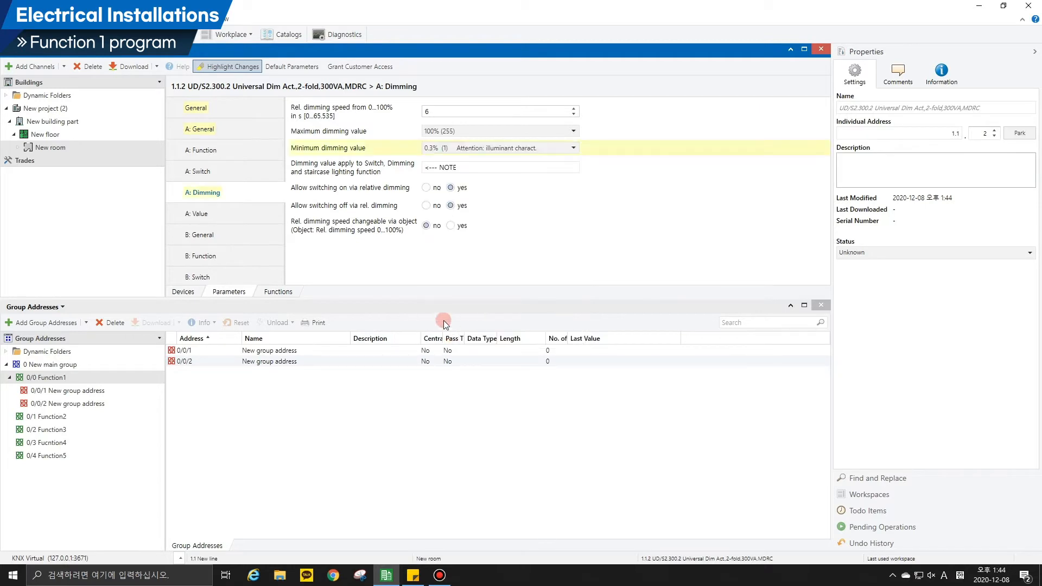
Set the minimum brightness value of dimmer channel A to 0.3% (1).
left_click(243, 216)
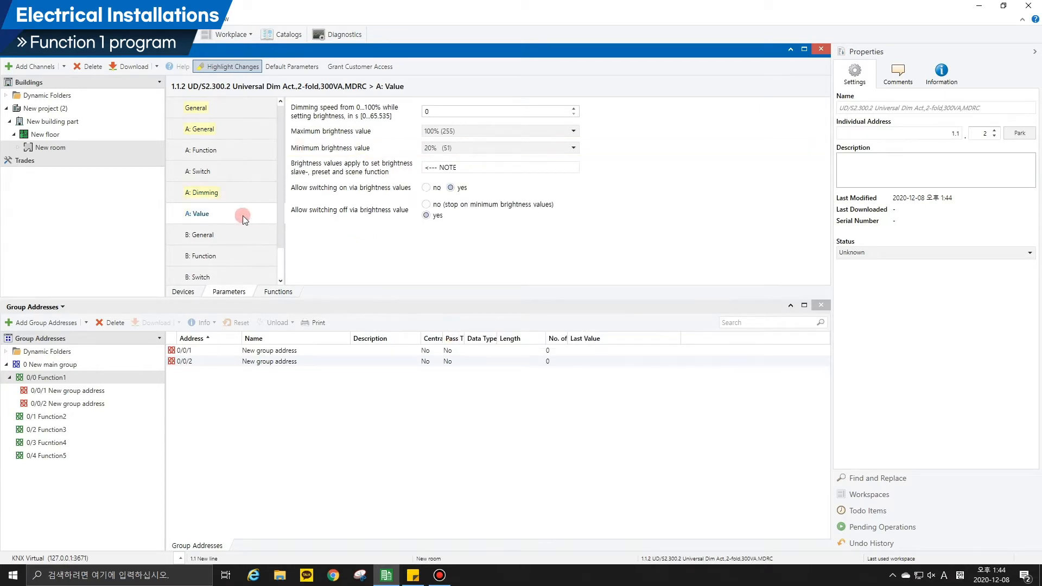
left_click(433, 147)
scroll(437, 179, "down", 1)
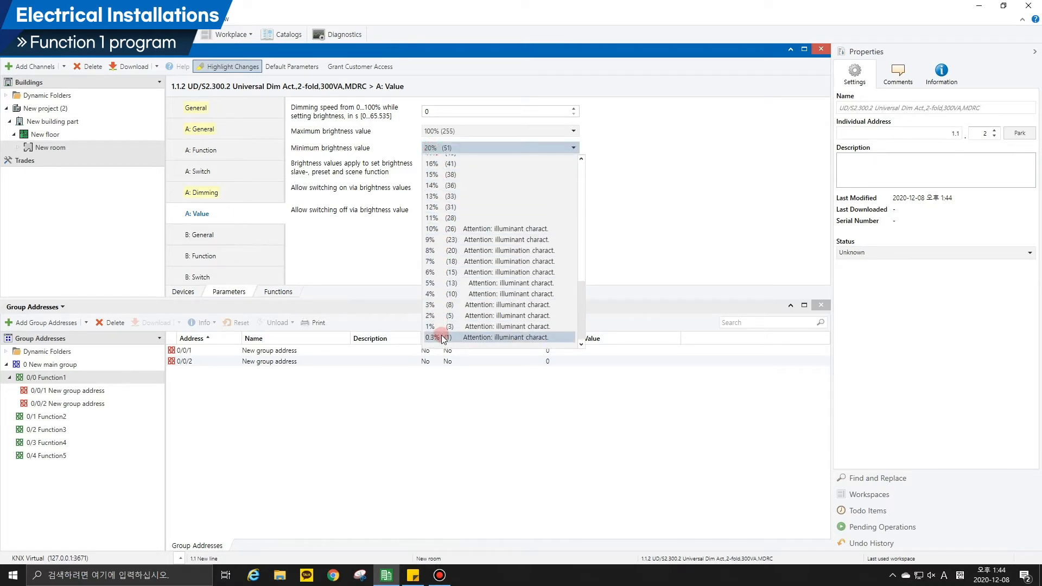
left_click(441, 337)
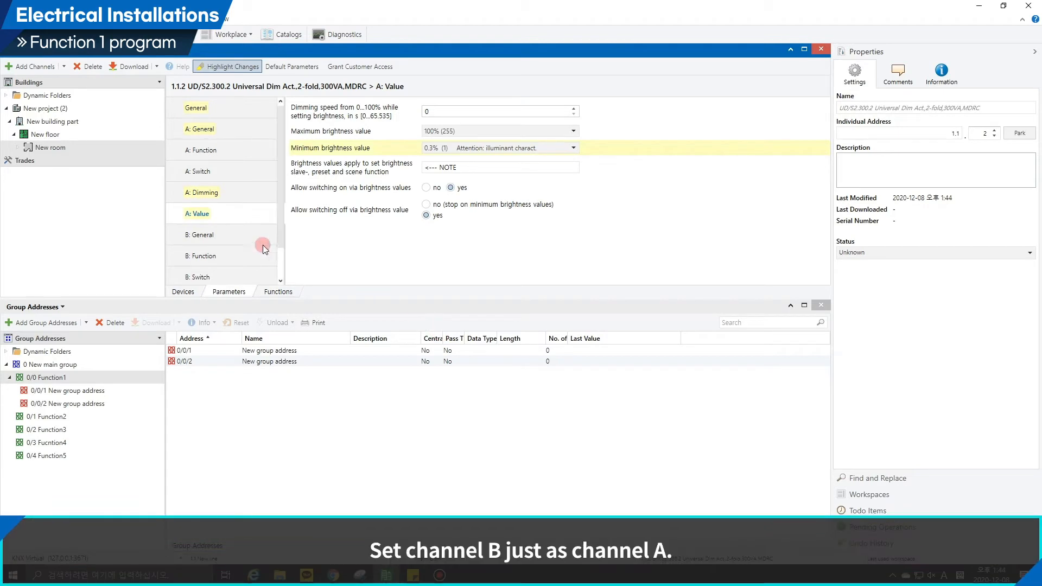
For dimmer channel B, report switching state via separate object "Status switch" and brightness value via separate object "Status brightness value".
left_click(233, 237)
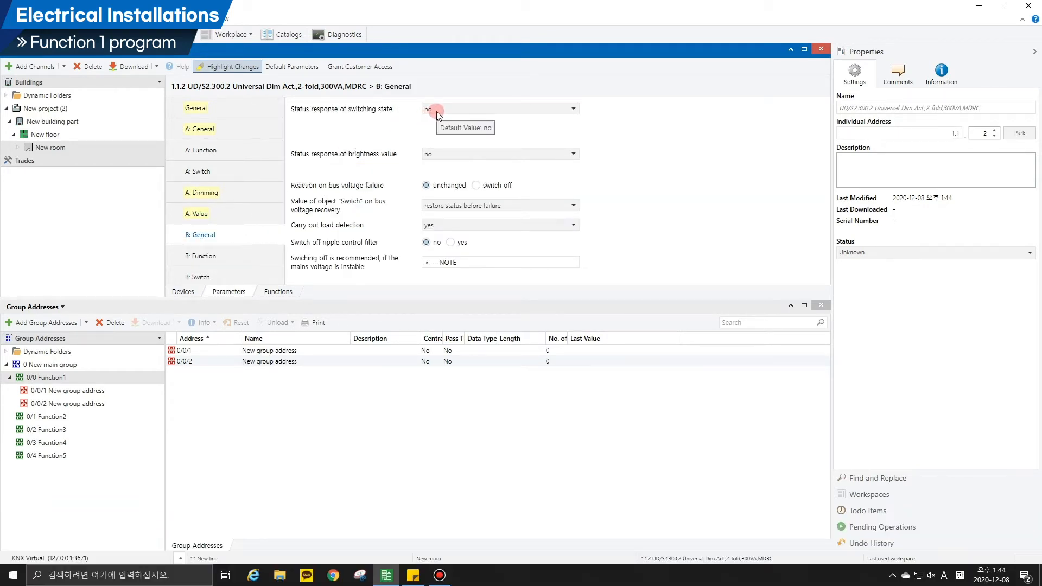
left_click(436, 110)
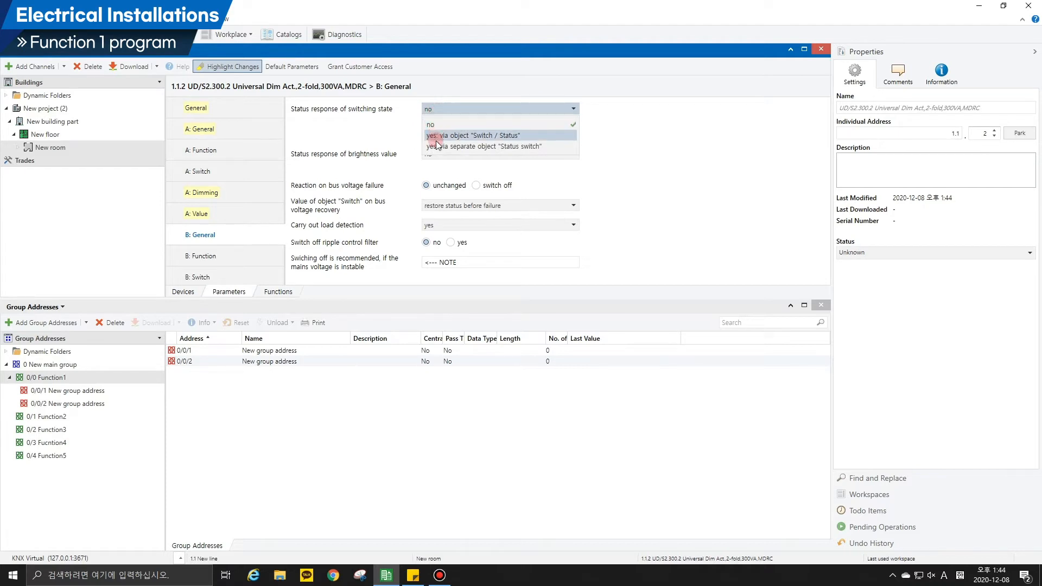
left_click(436, 143)
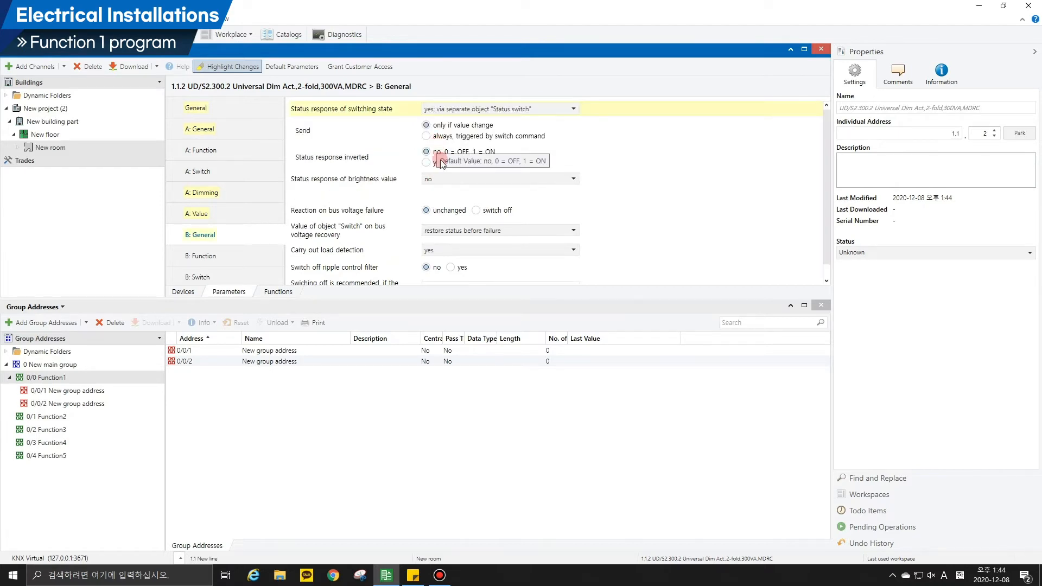
left_click(444, 179)
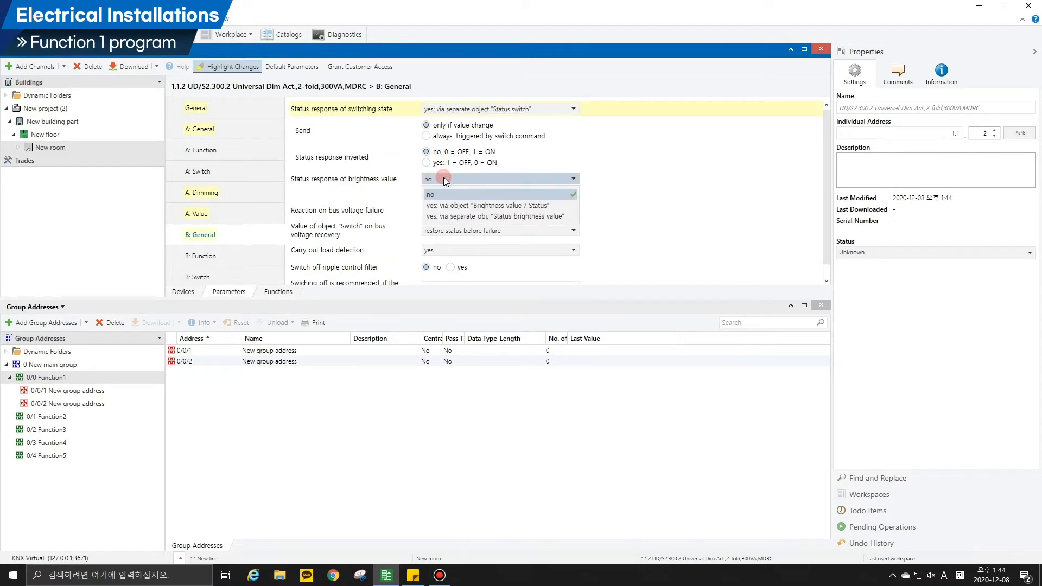
left_click(455, 217)
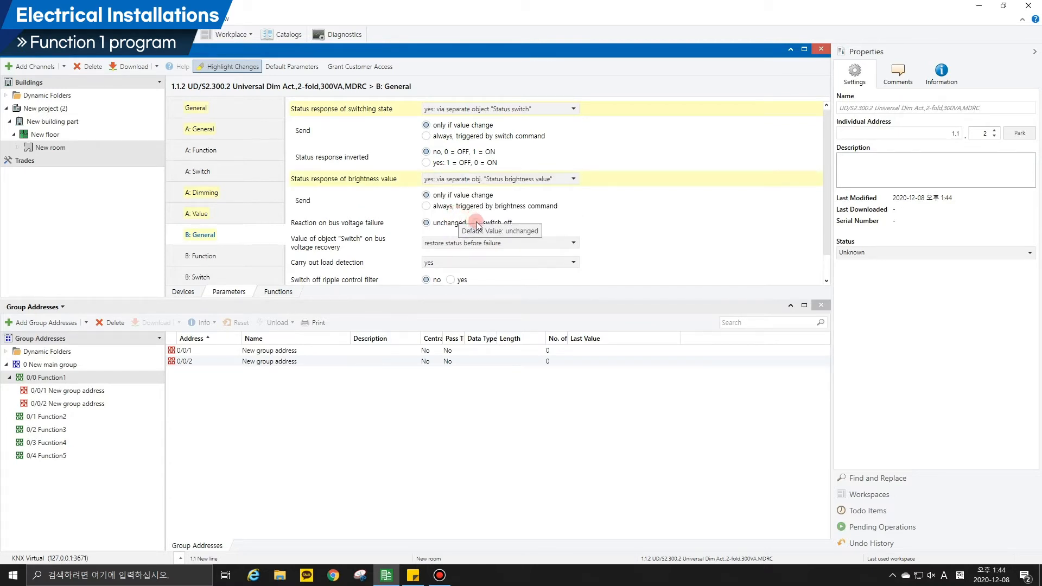
Set dimmer channel B to switch off on bus voltage failure and write its "Switch" object with "0" on recovery.
left_click(477, 223)
scroll(477, 225, "down", 1)
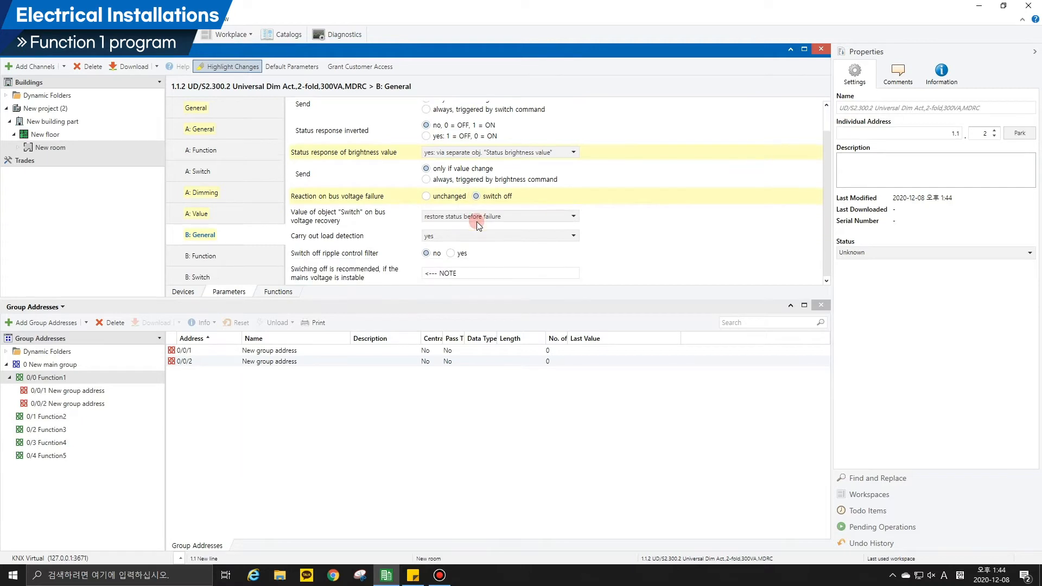
left_click(476, 218)
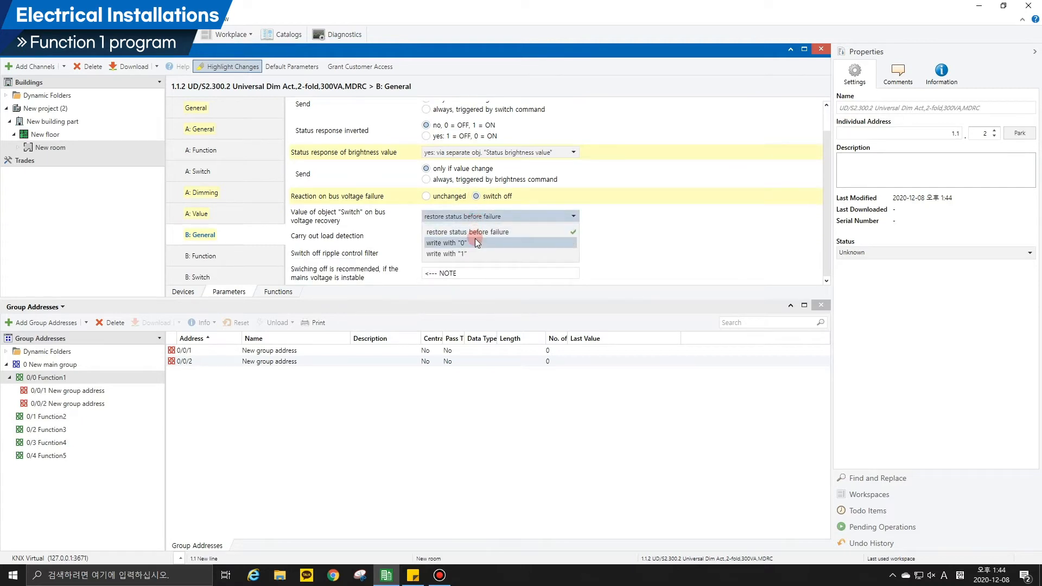
left_click(476, 240)
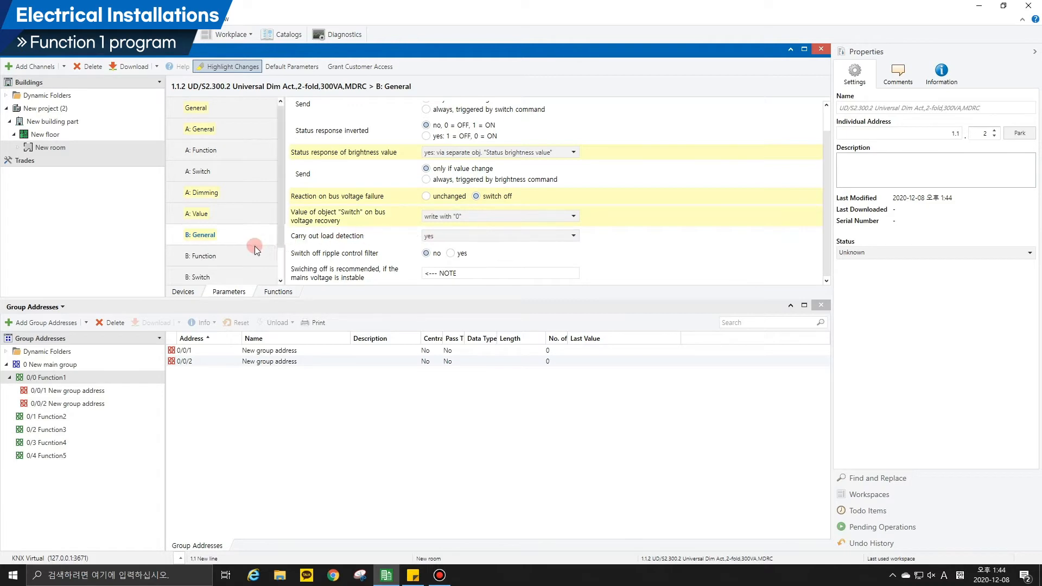
For drive A of the blind/roller shutter actuator 1.1.3, disconnect the output from power after "End position, no overflow".
left_click(182, 291)
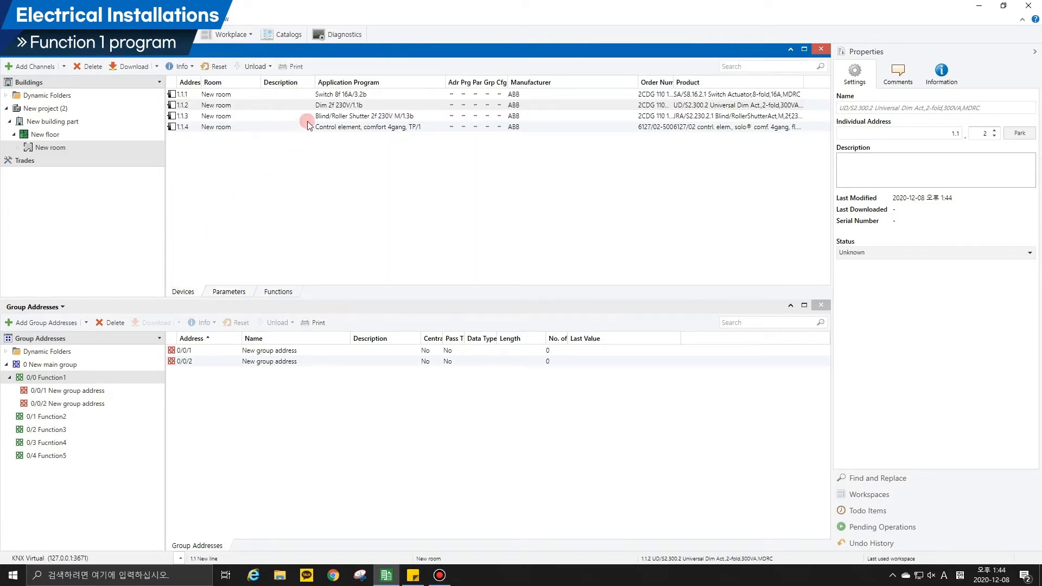
left_click(321, 118)
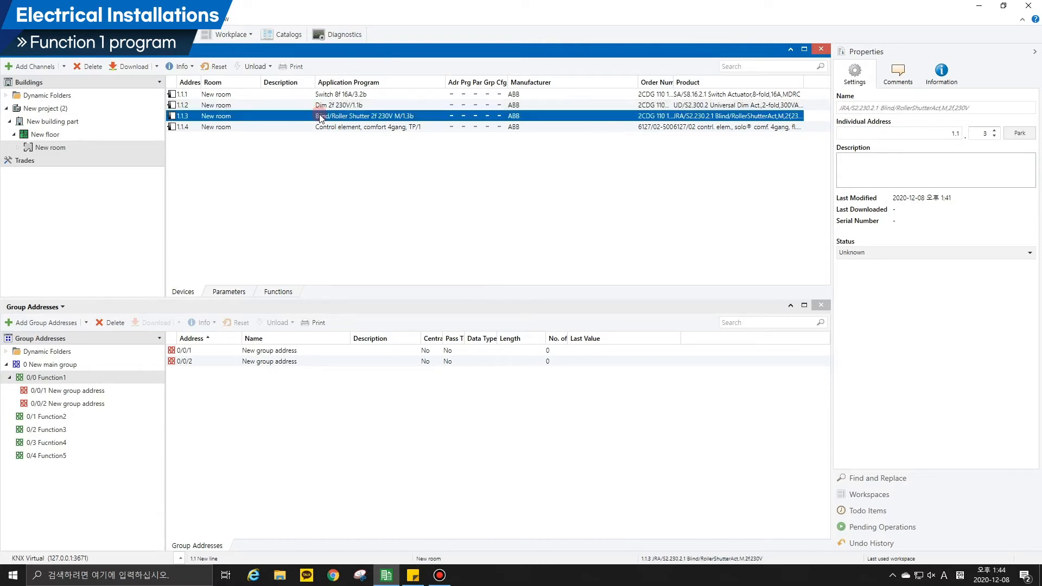
left_click(235, 292)
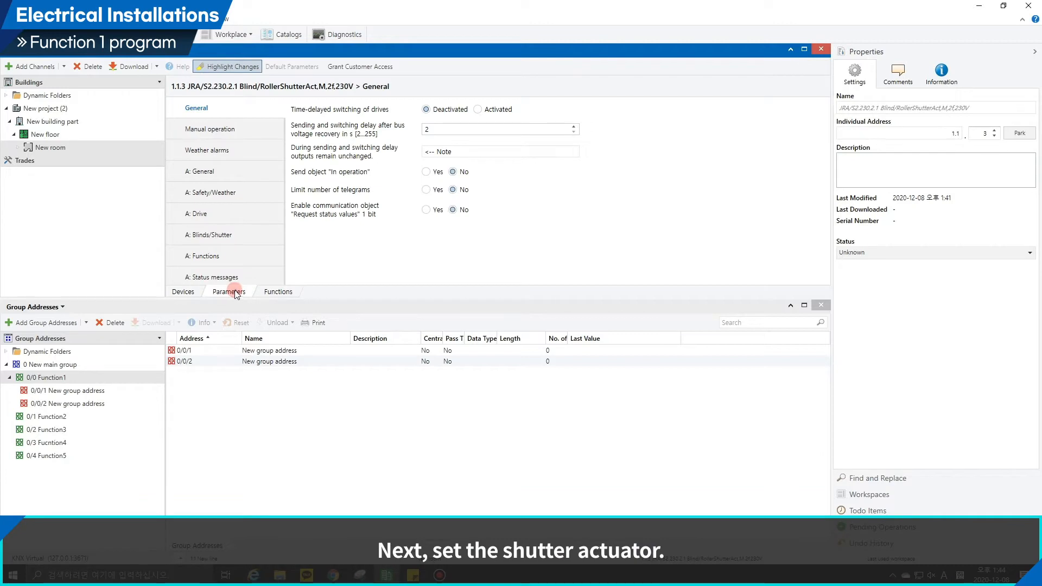
left_click(235, 217)
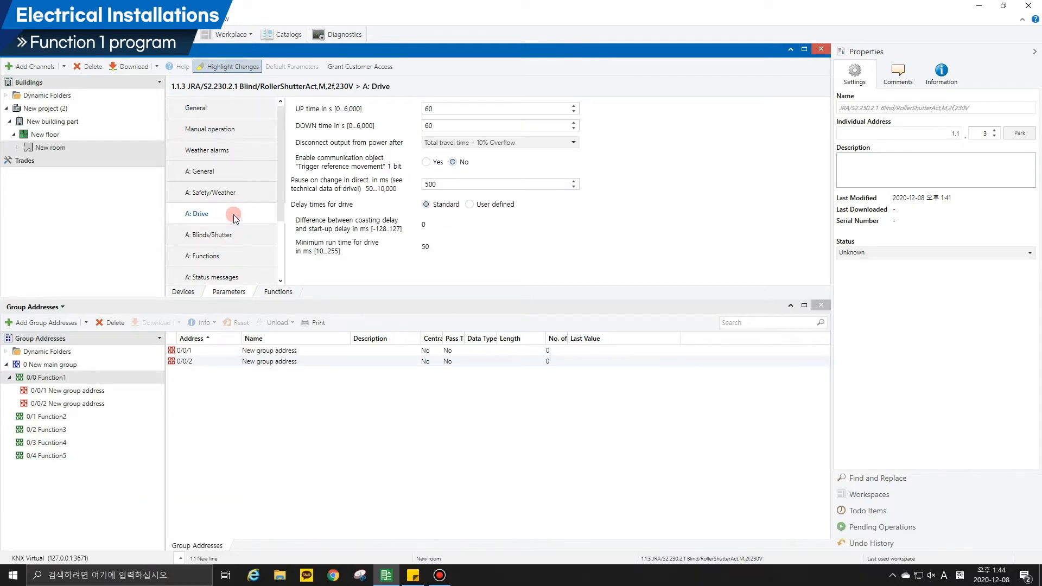
left_click(432, 142)
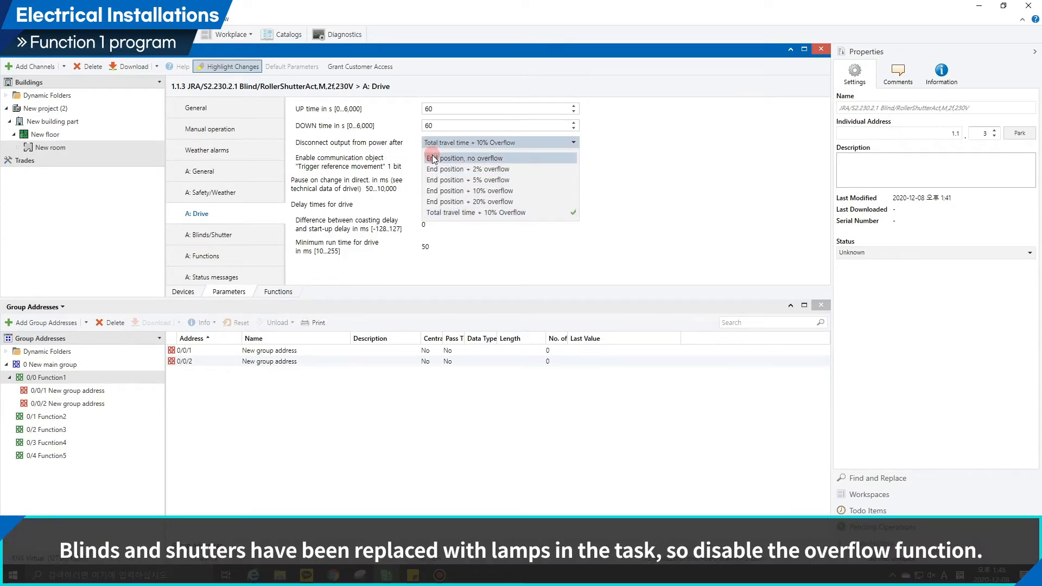
left_click(433, 158)
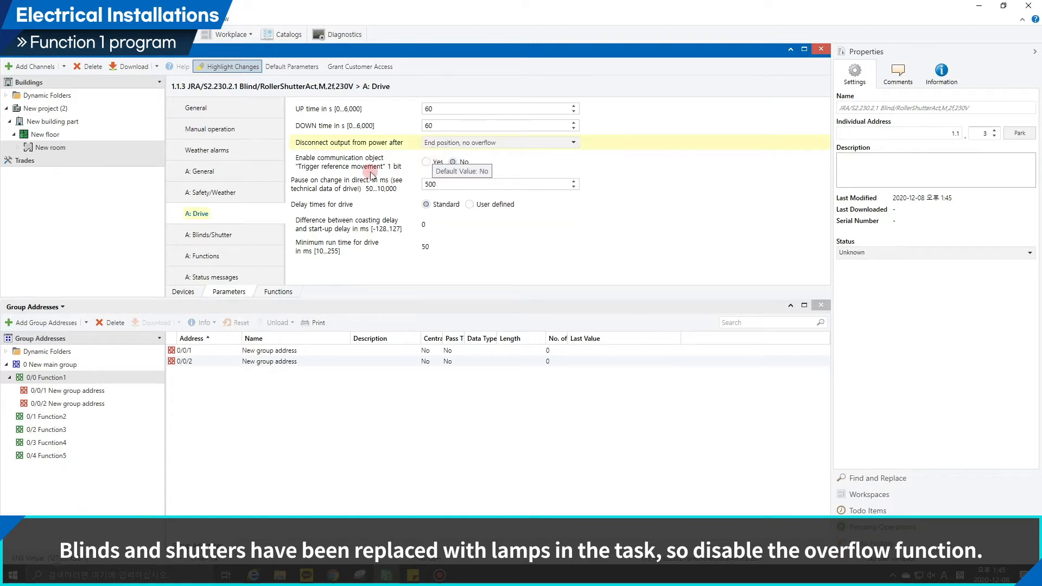
Set the application of Rocker switch 1 on control element 1.1.4 to 1-button switching.
left_click(185, 292)
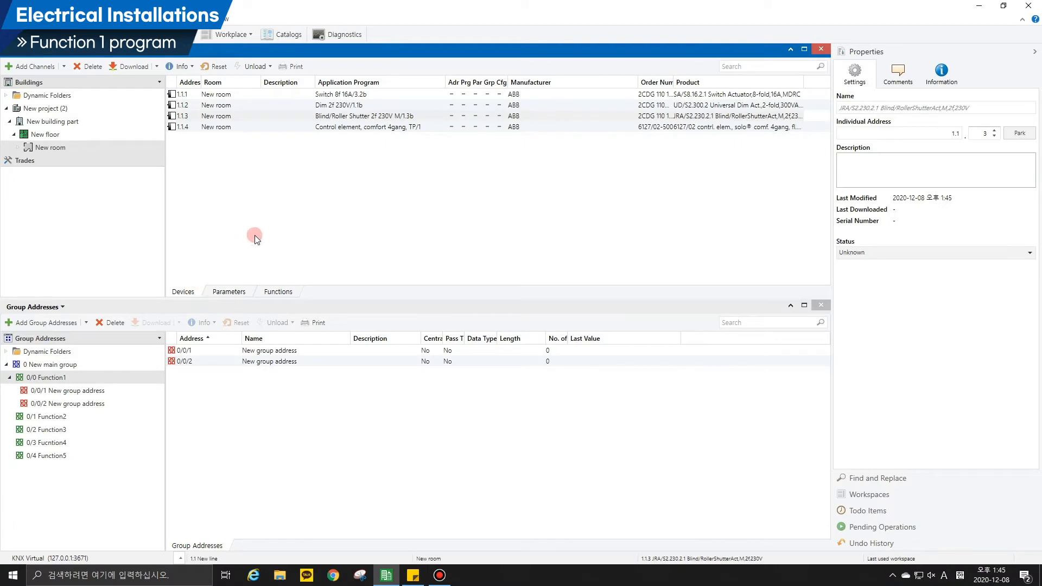
left_click(399, 130)
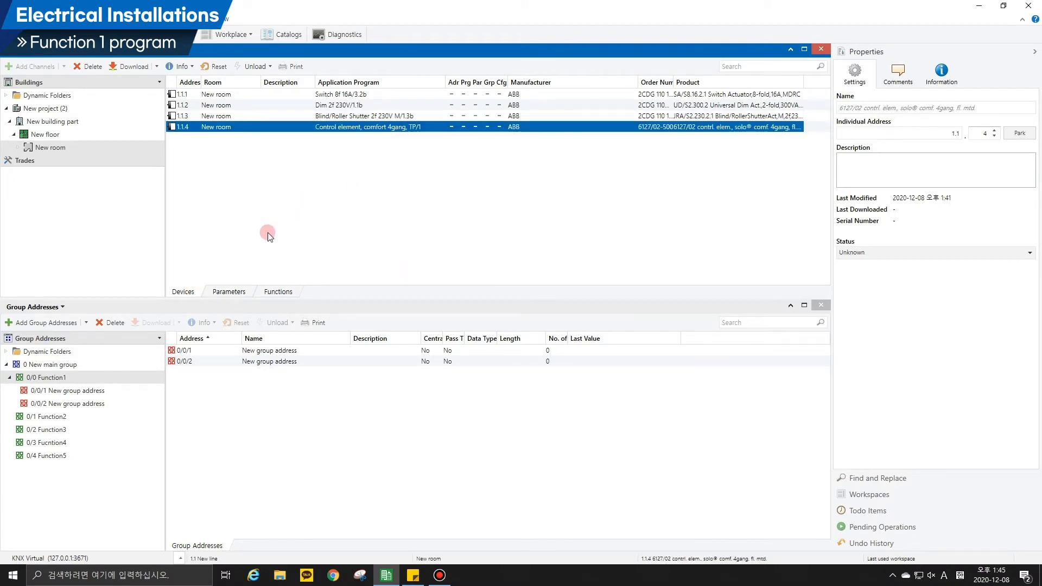
left_click(222, 293)
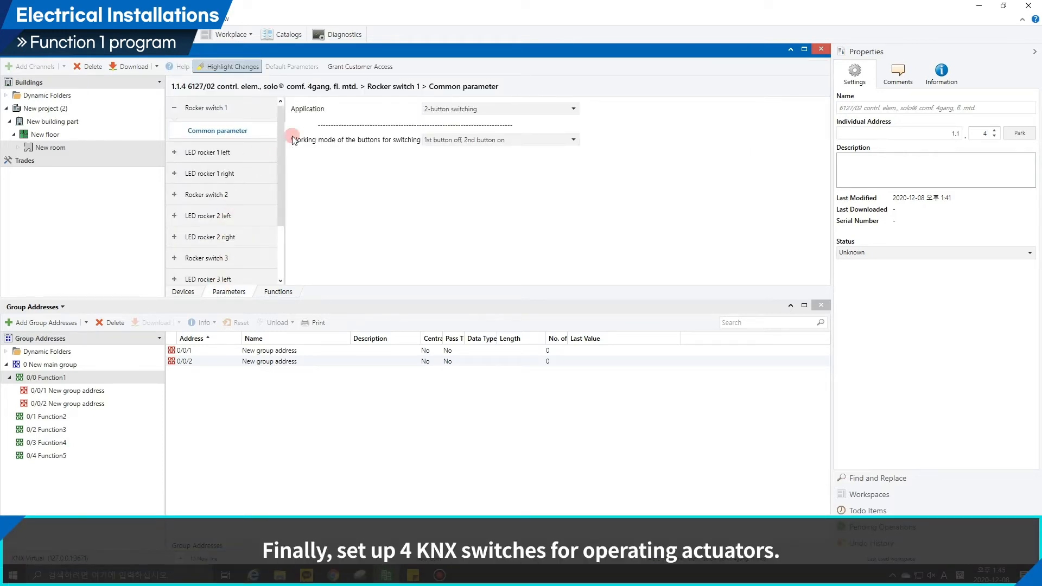
left_click(450, 109)
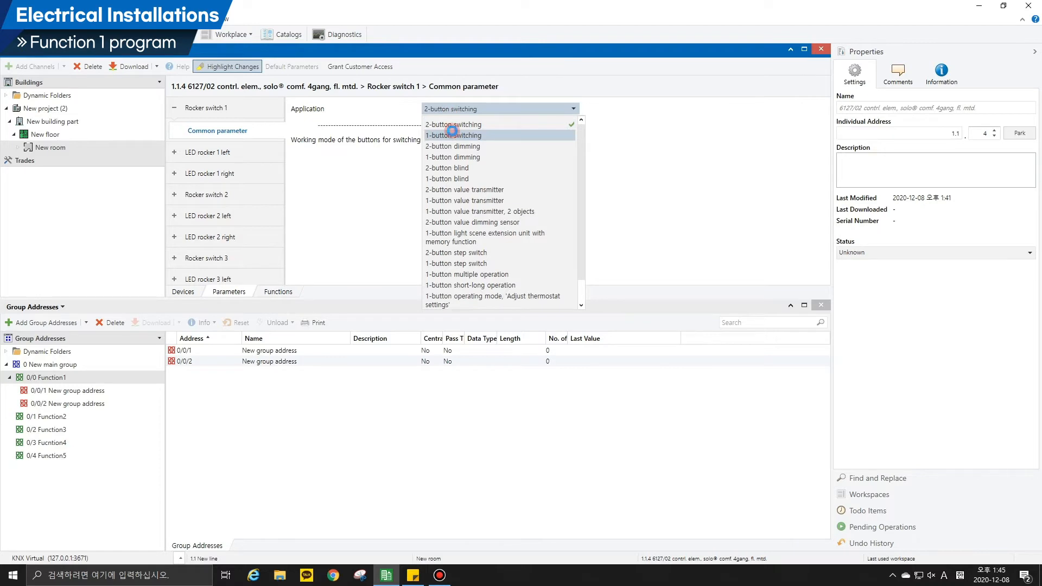
left_click(453, 134)
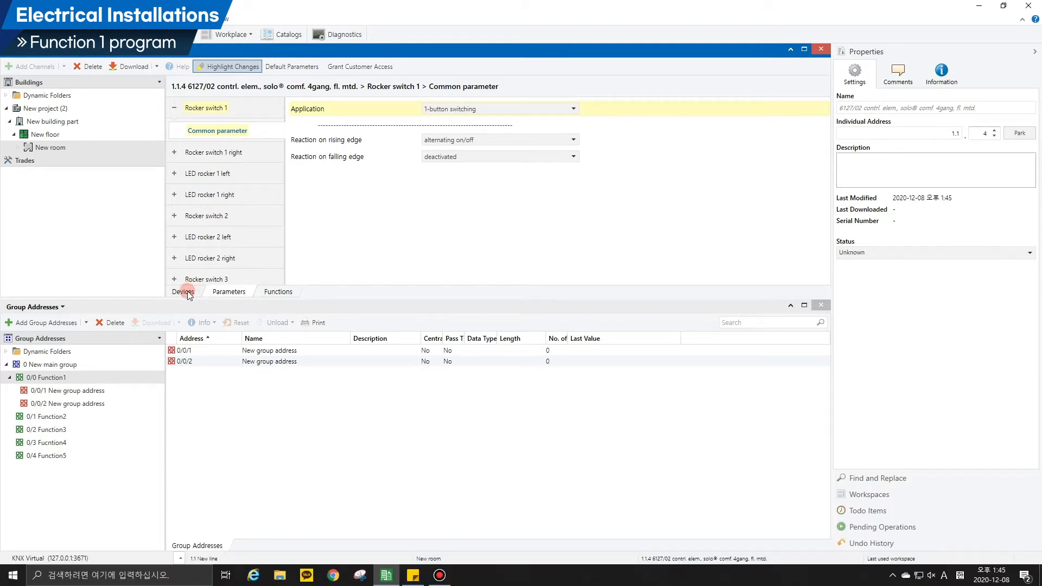
Link the control element's "S1.1: Switching" object to group address 0/0/1 under Function1.
left_click(183, 292)
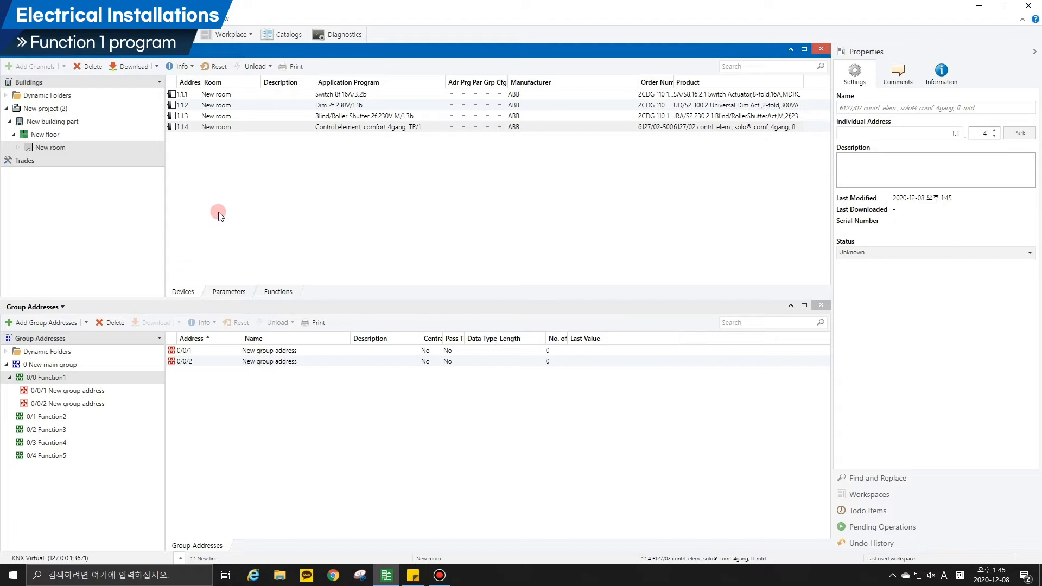
double_click(339, 130)
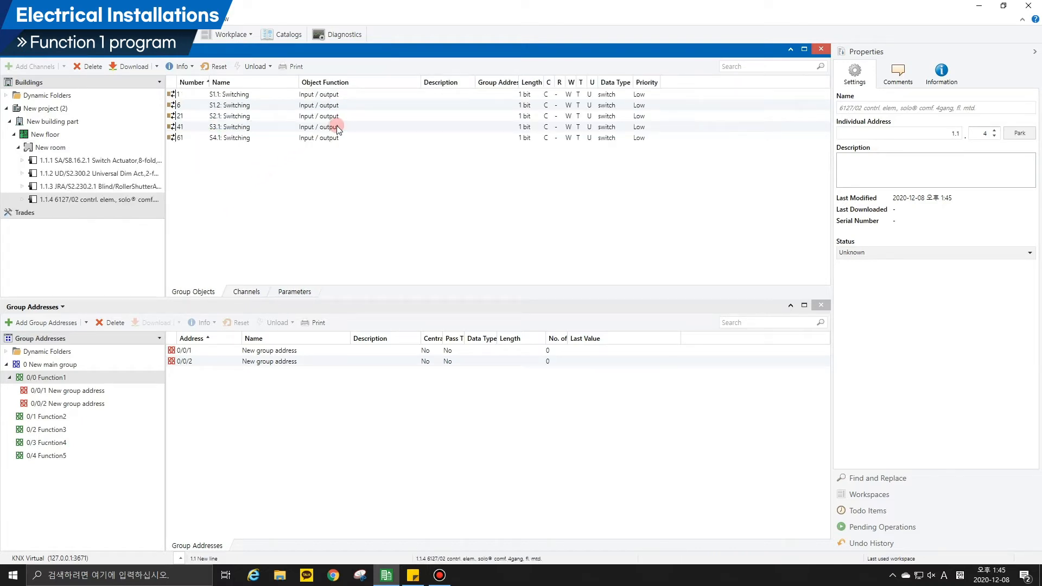
left_click(315, 96)
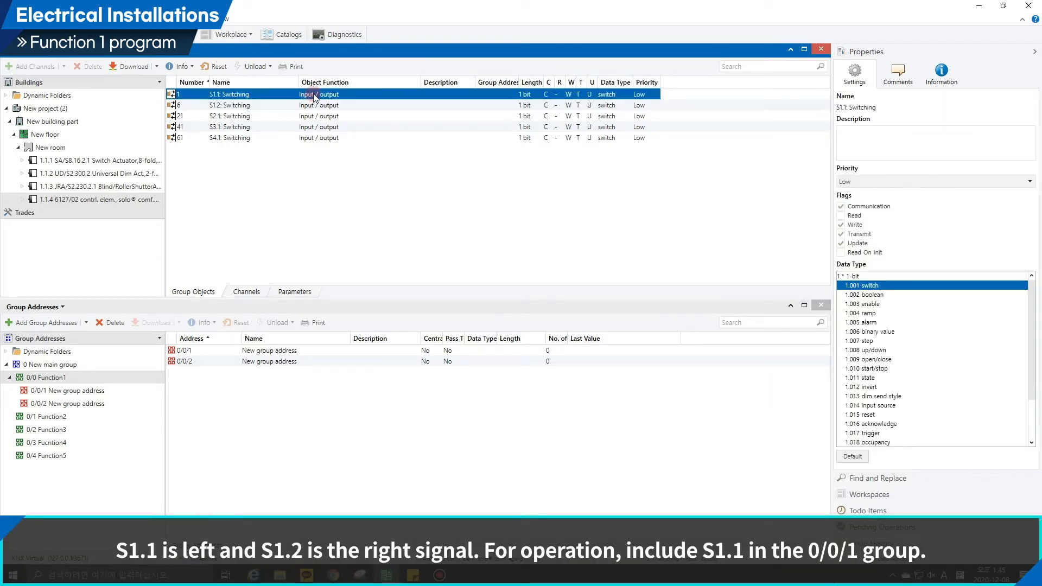
left_click_drag(314, 95, 121, 386)
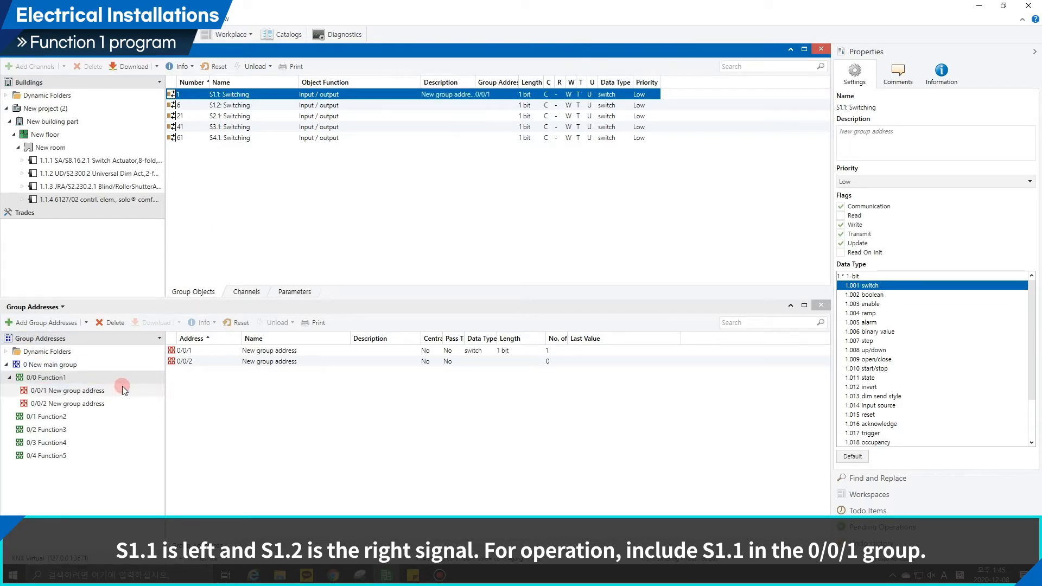
Link the Output A "Switch" object of switch actuator 1.1.1 to group address 0/0/1 and check that address's associations.
left_click(127, 161)
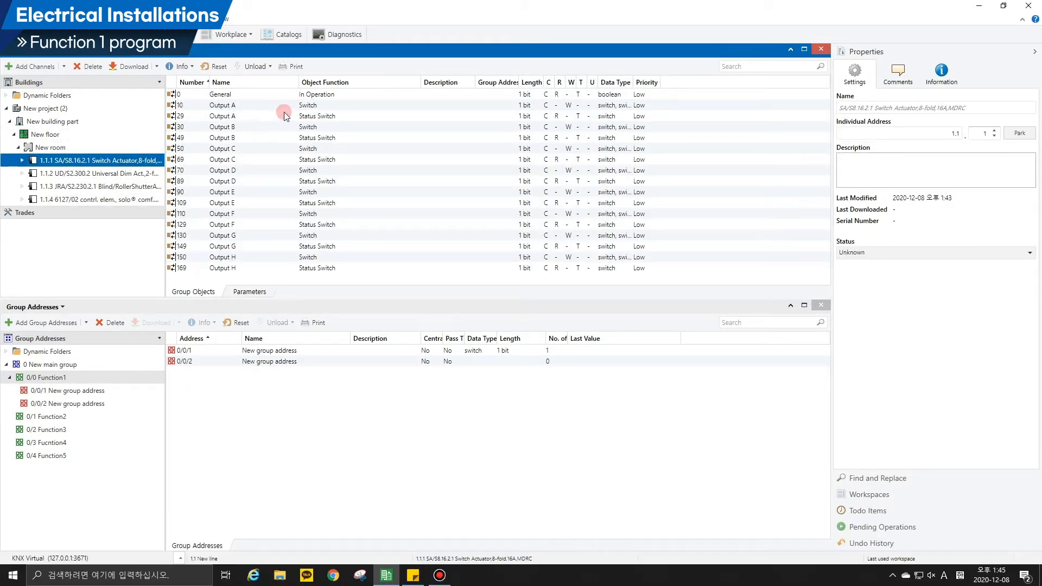
left_click(307, 107)
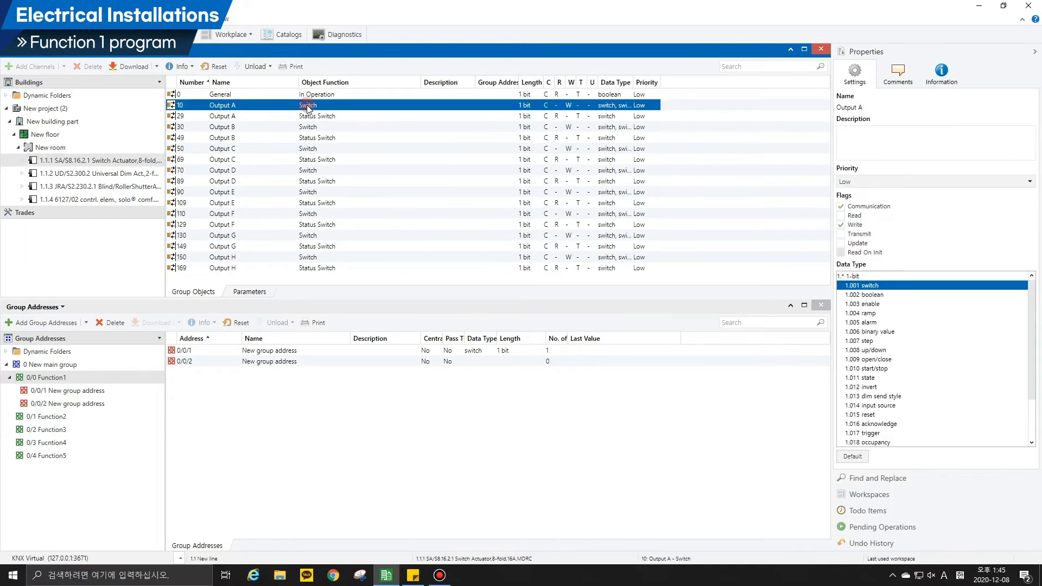
left_click_drag(312, 107, 100, 391)
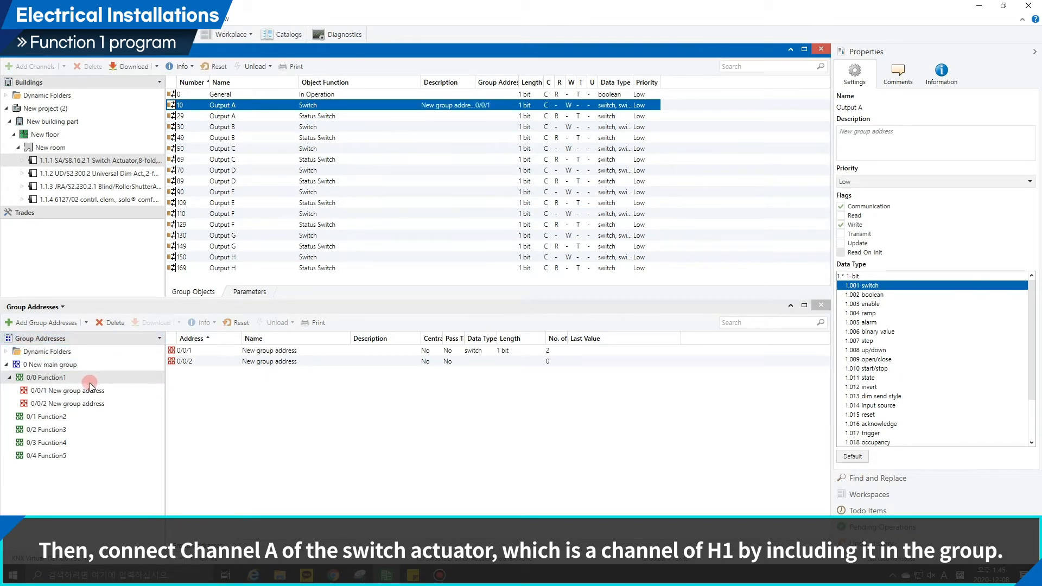
left_click(80, 391)
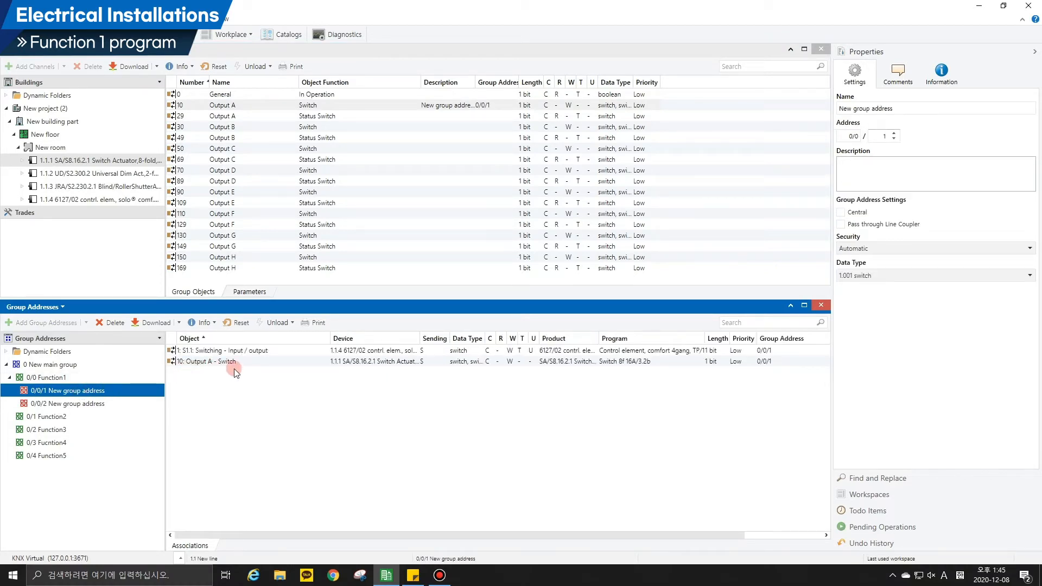
Add one group address to the 0/1 Function2 middle group, using the first free address, and open its associations.
left_click(8, 383)
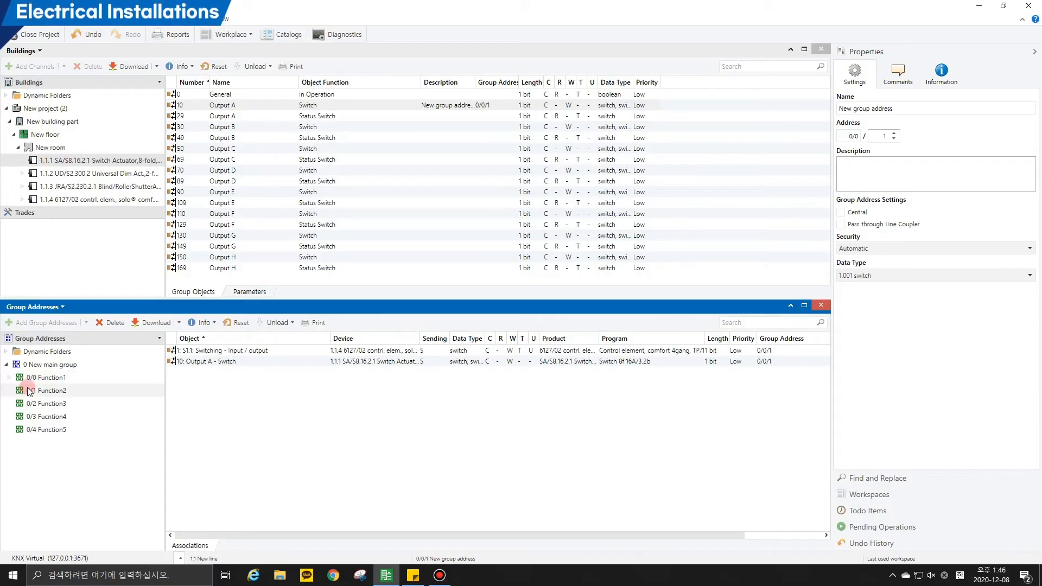
left_click(29, 390)
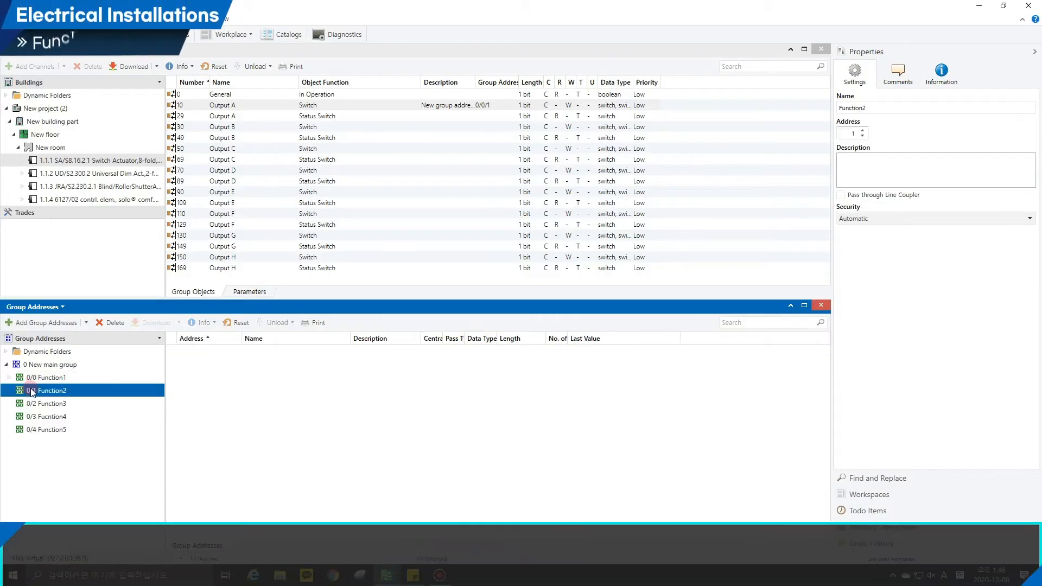
left_click(39, 325)
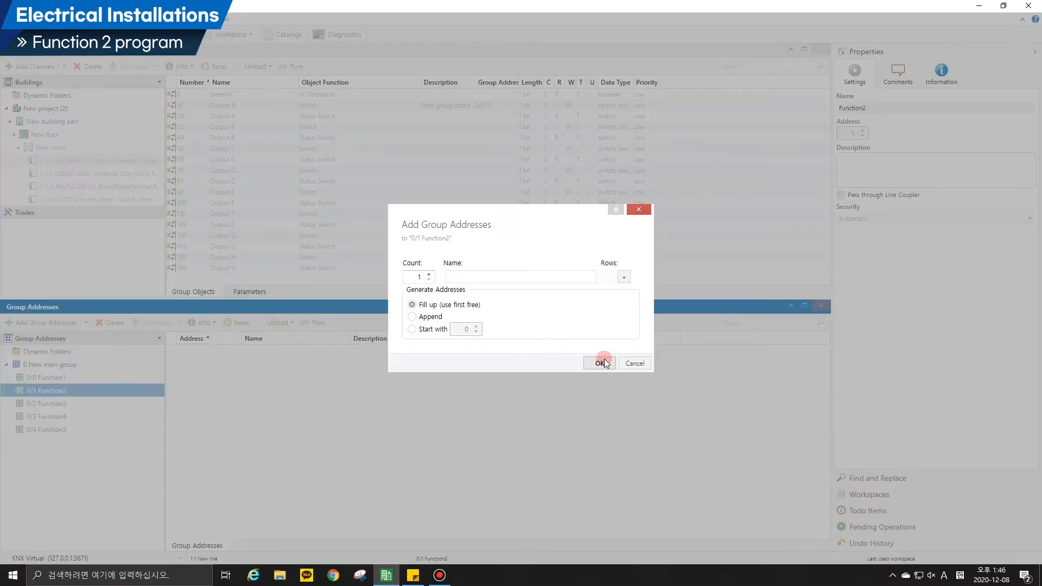
left_click(601, 363)
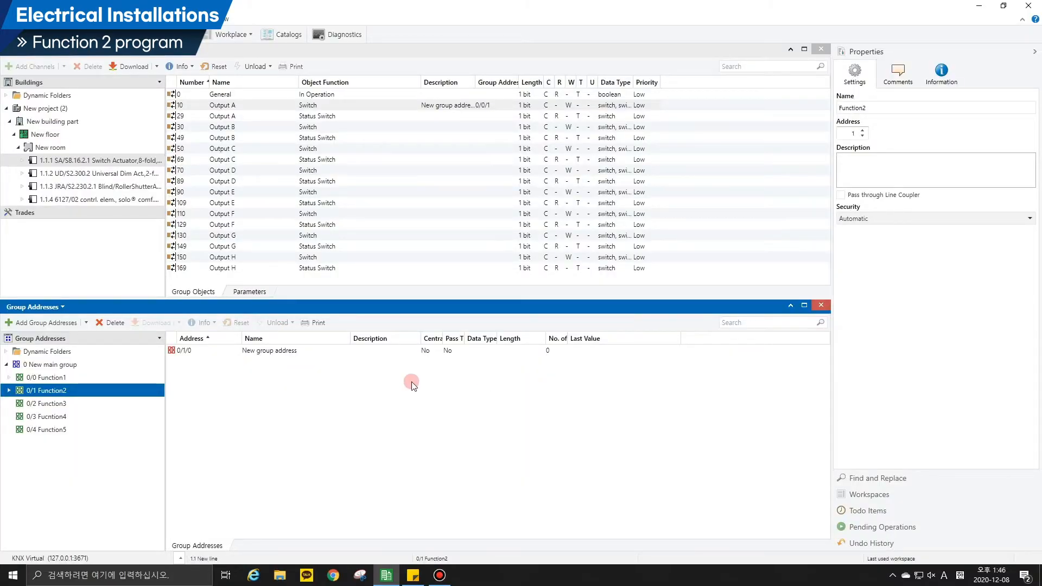
double_click(73, 394)
left_click(72, 404)
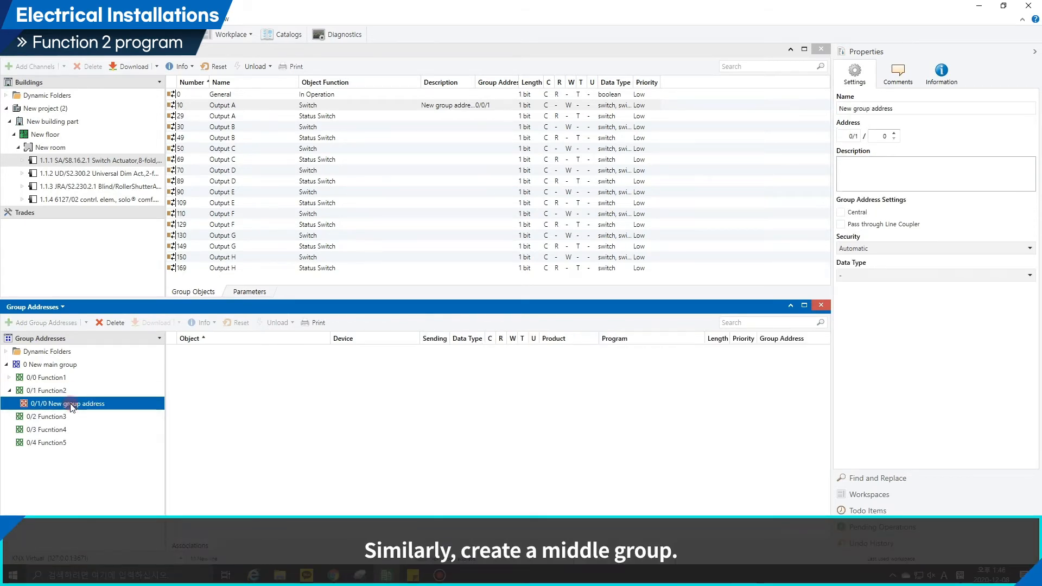
For Rocker switch 1 right on control element 1.1.4, set the reaction on rising edge to alternating on/off.
left_click(241, 292)
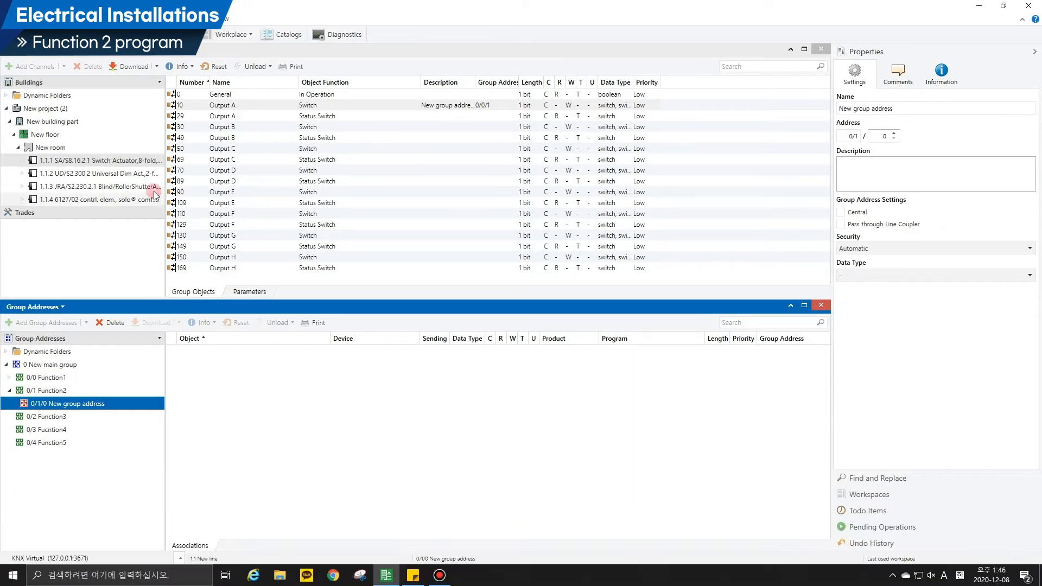
left_click(139, 200)
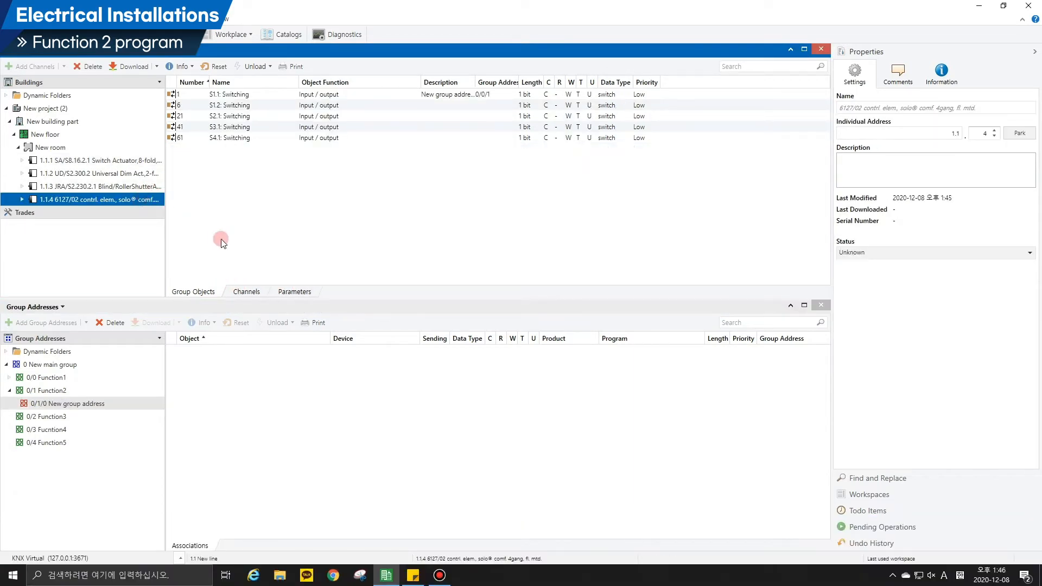
left_click(288, 292)
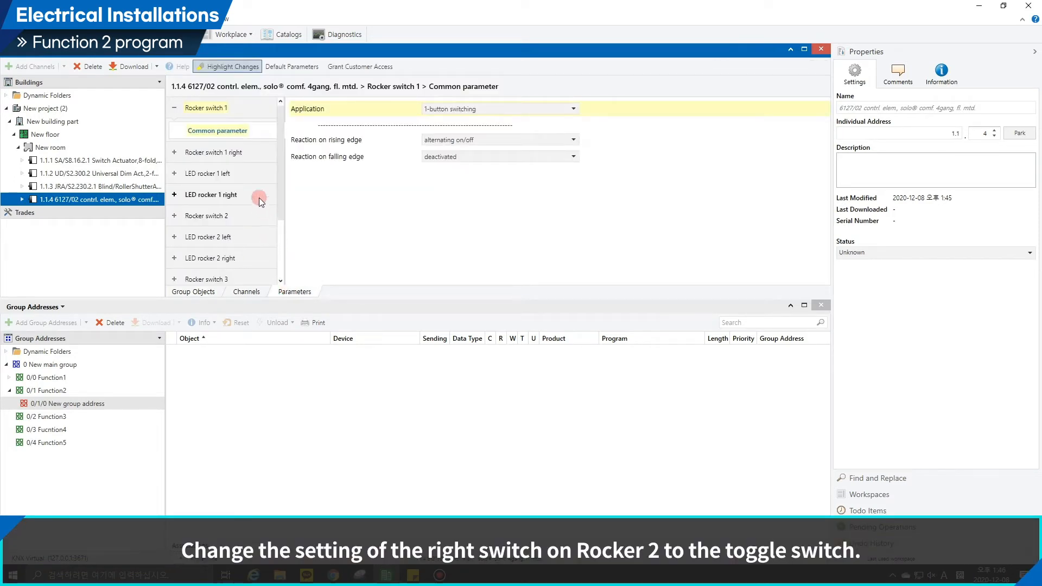
left_click(245, 152)
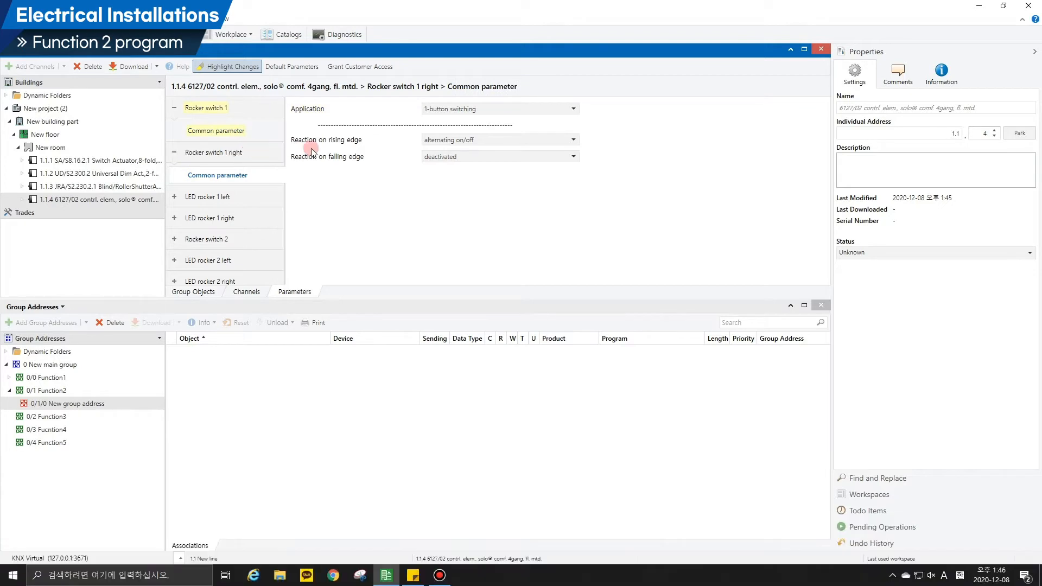
left_click(433, 140)
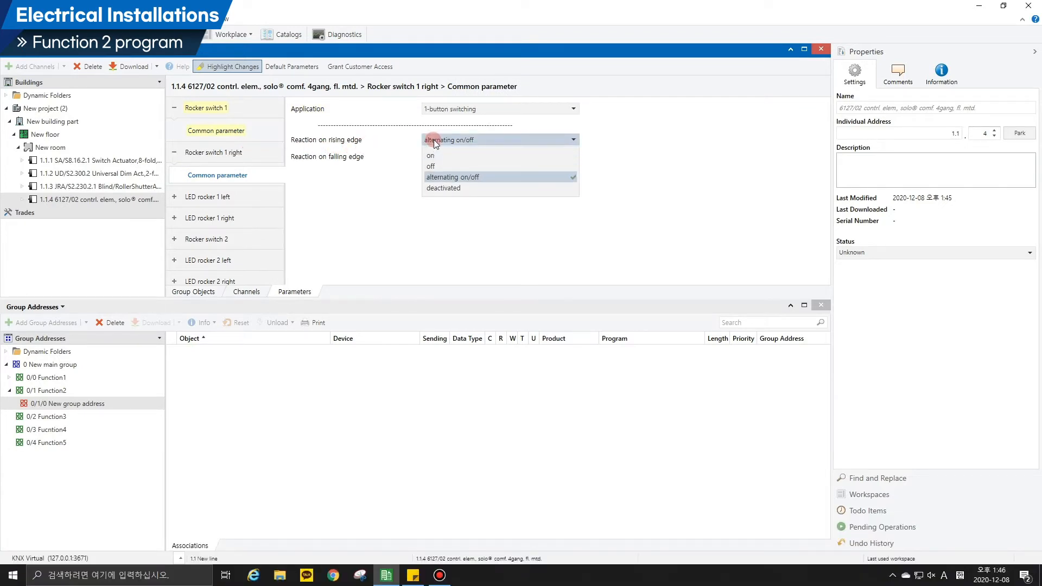
left_click(439, 178)
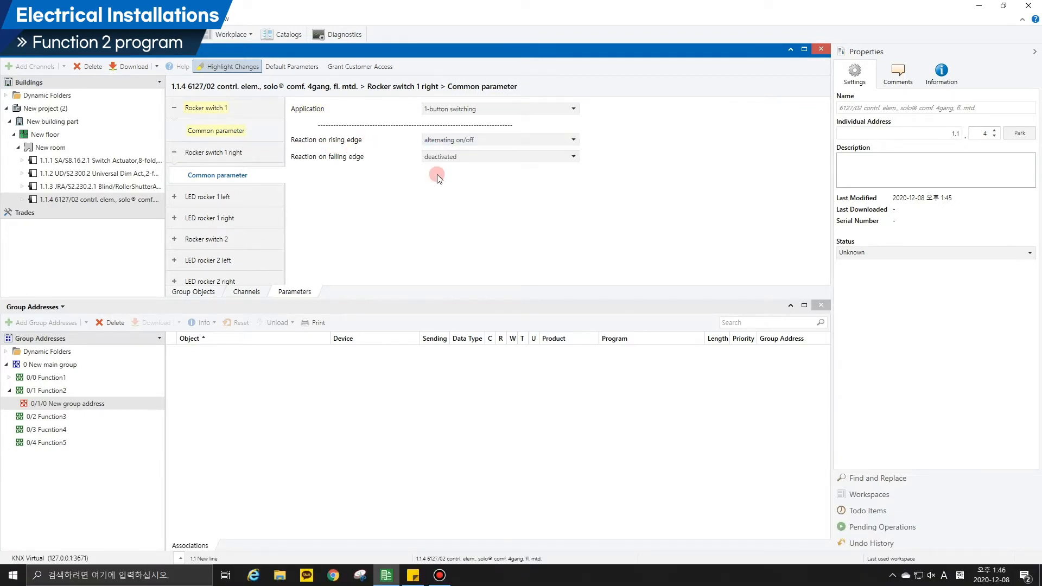
Link the "S1.2: Switching" object of control element 1.1.4 to group address 0/1/0 under Function2.
left_click(182, 292)
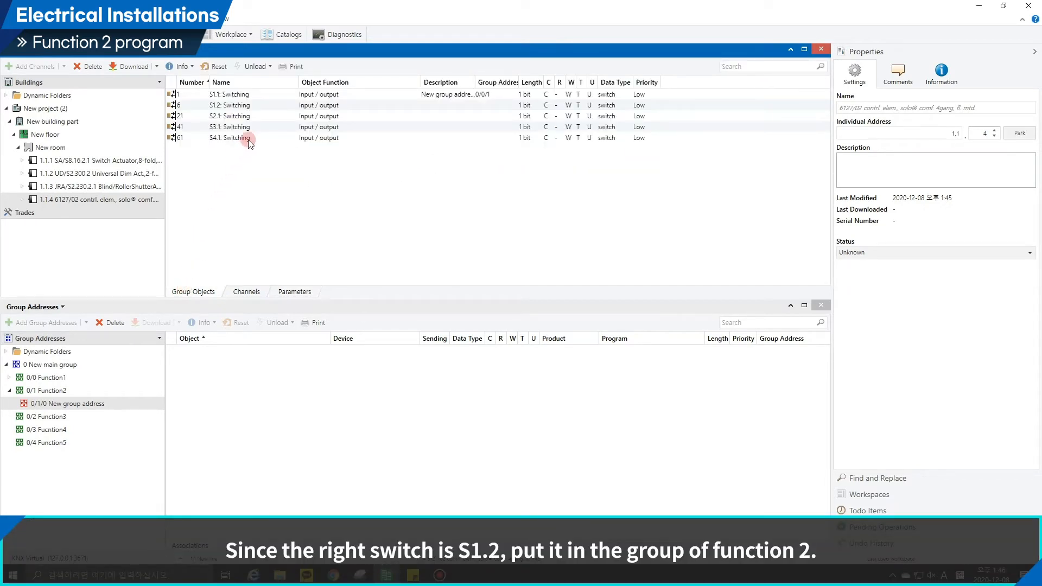
left_click(258, 105)
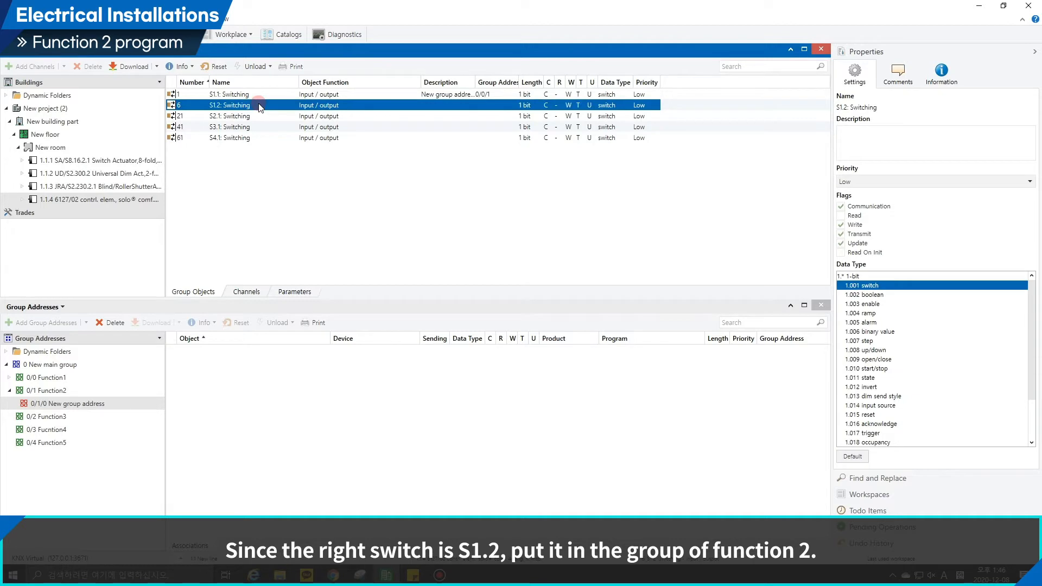
left_click_drag(263, 107, 240, 371)
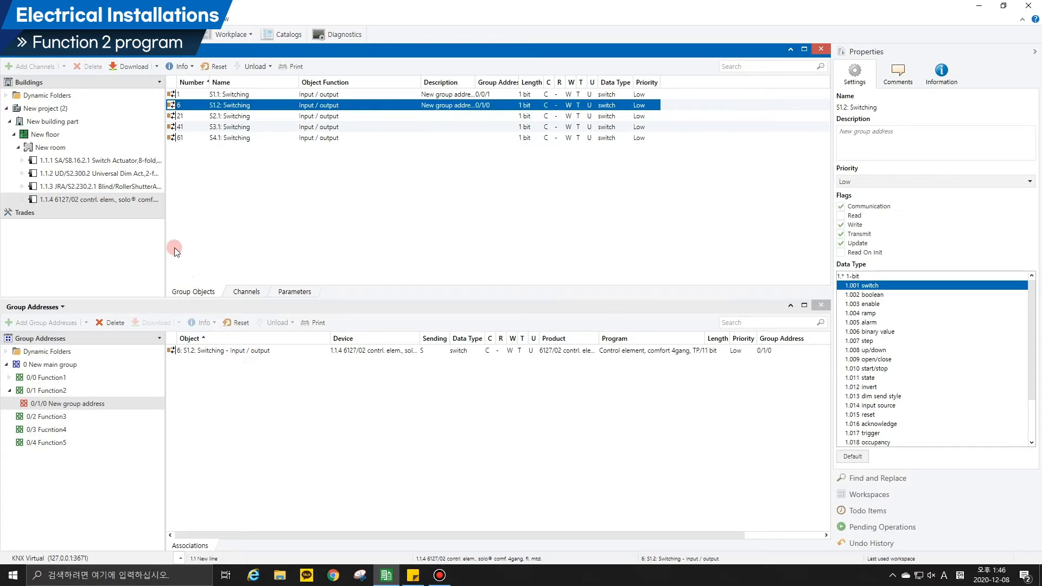
Link the Output B "Switch" object of switch actuator 1.1.1 to group address 0/1/0 and collapse the Function2 group.
left_click(130, 161)
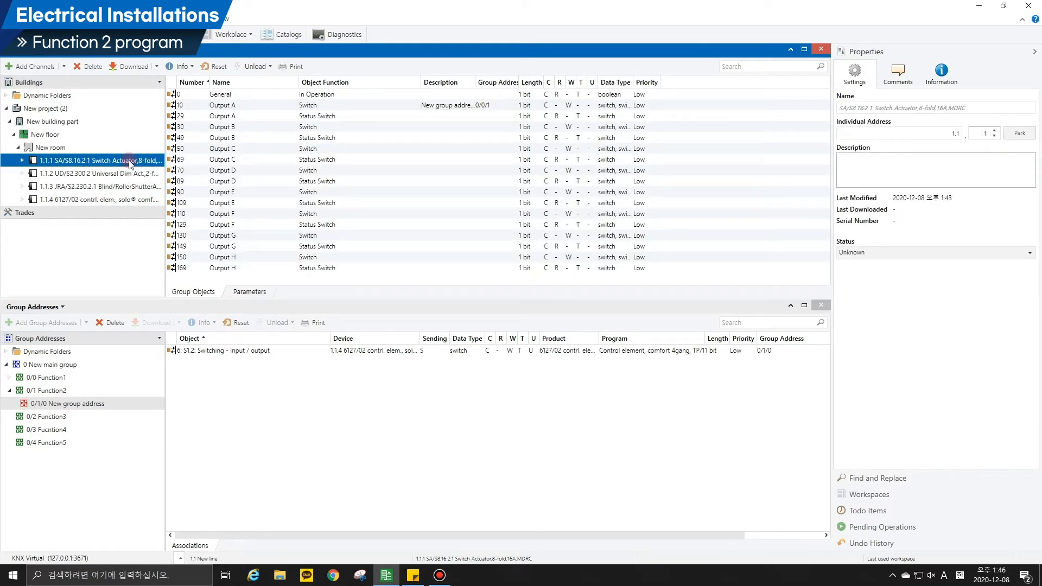
left_click(267, 127)
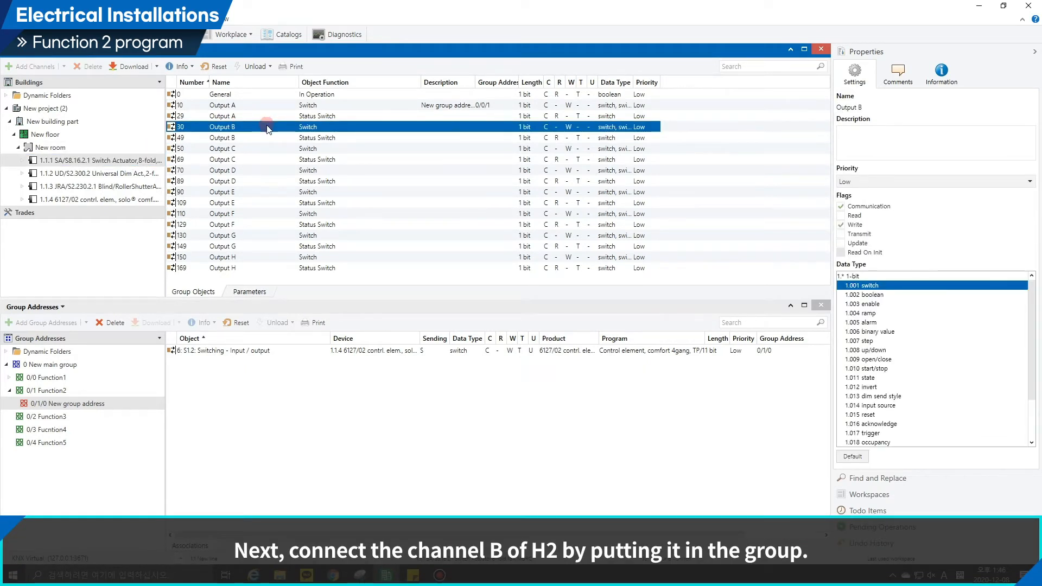
left_click_drag(266, 127, 227, 377)
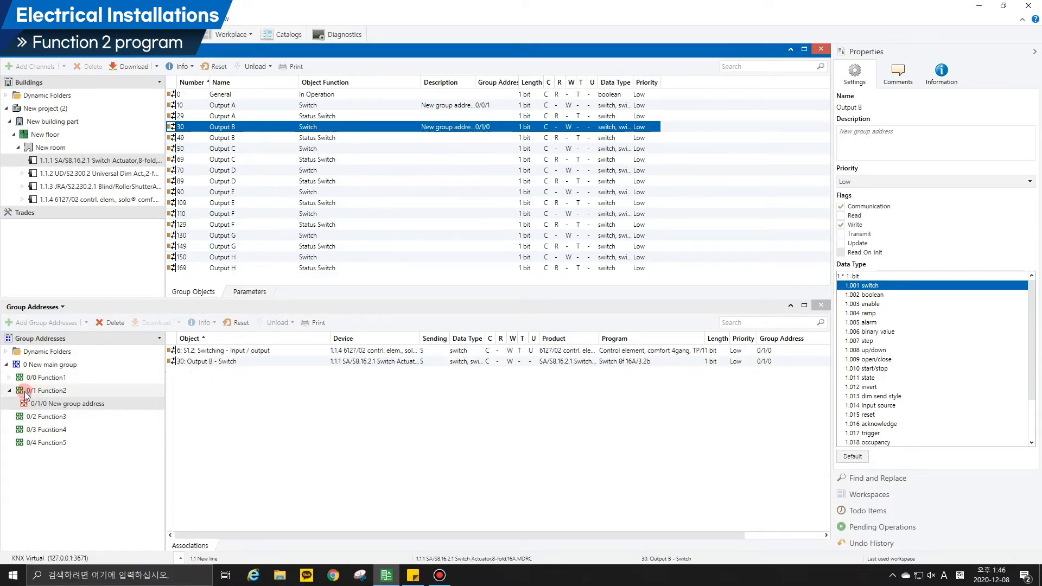
left_click(36, 403)
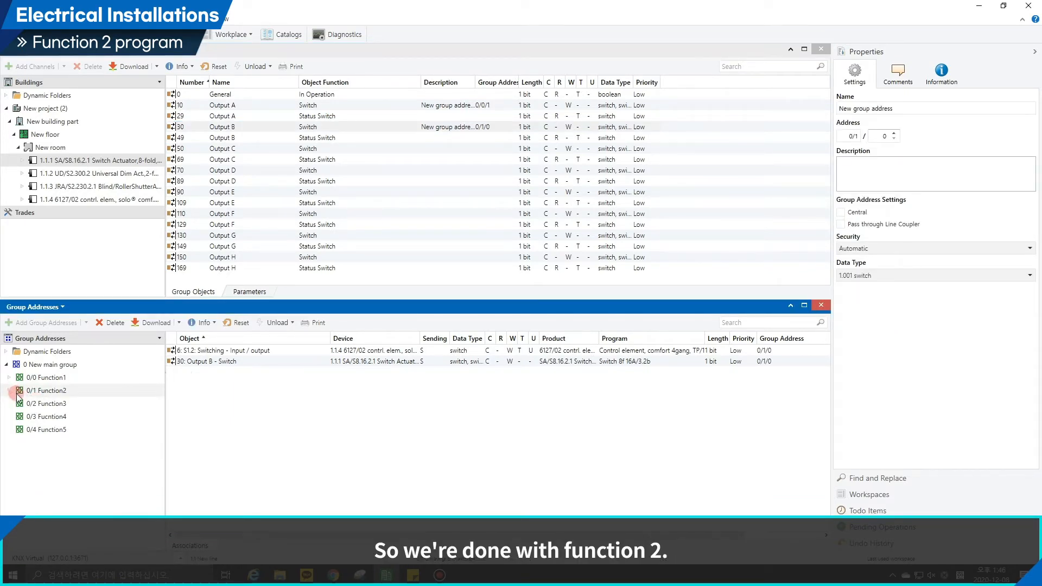
left_click(10, 391)
Add one group address to the 0/2 Function3 middle group, using the first free address, and open its associations.
left_click(36, 403)
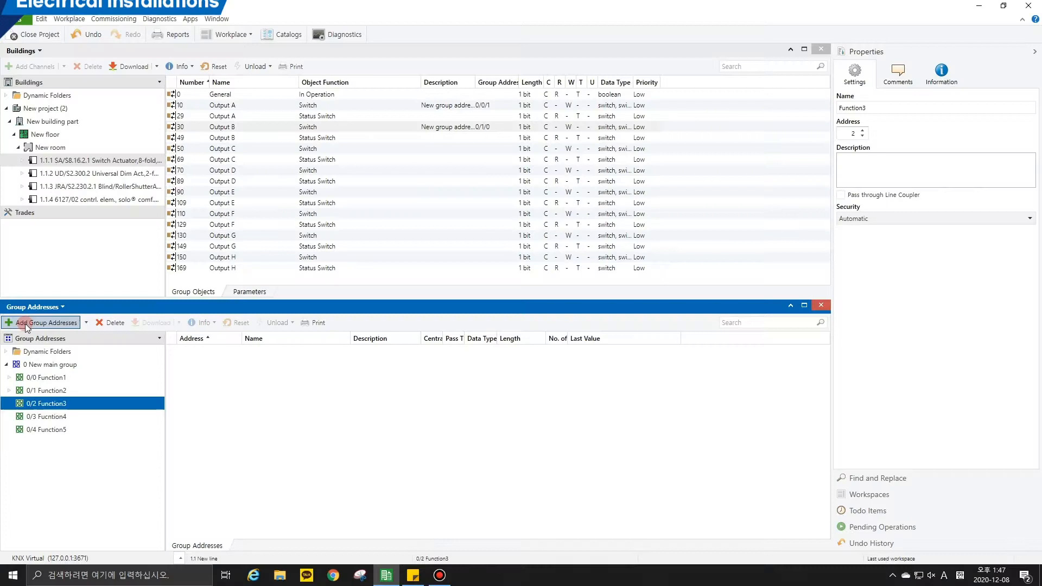
left_click(33, 322)
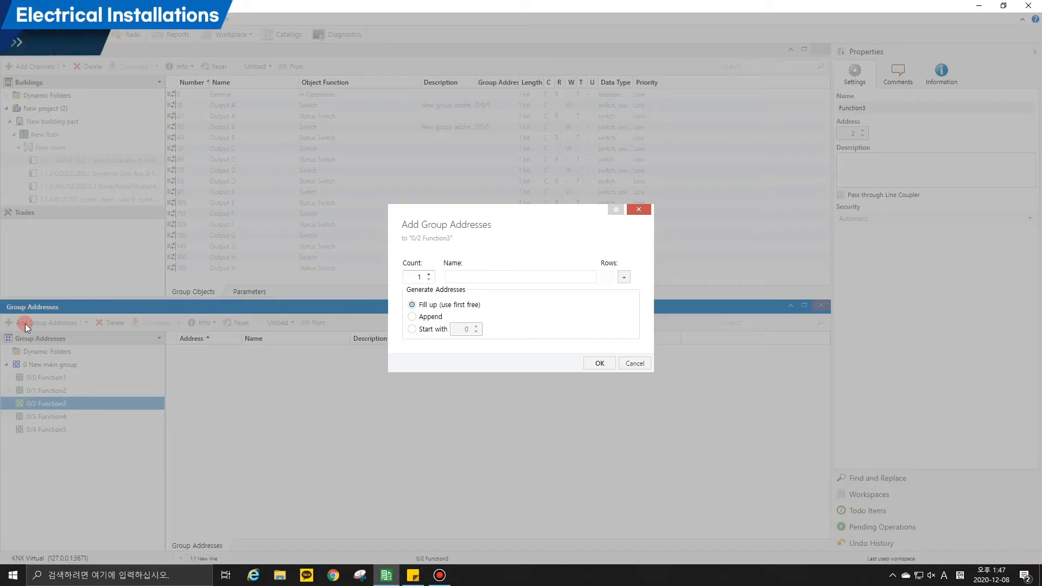
left_click(591, 363)
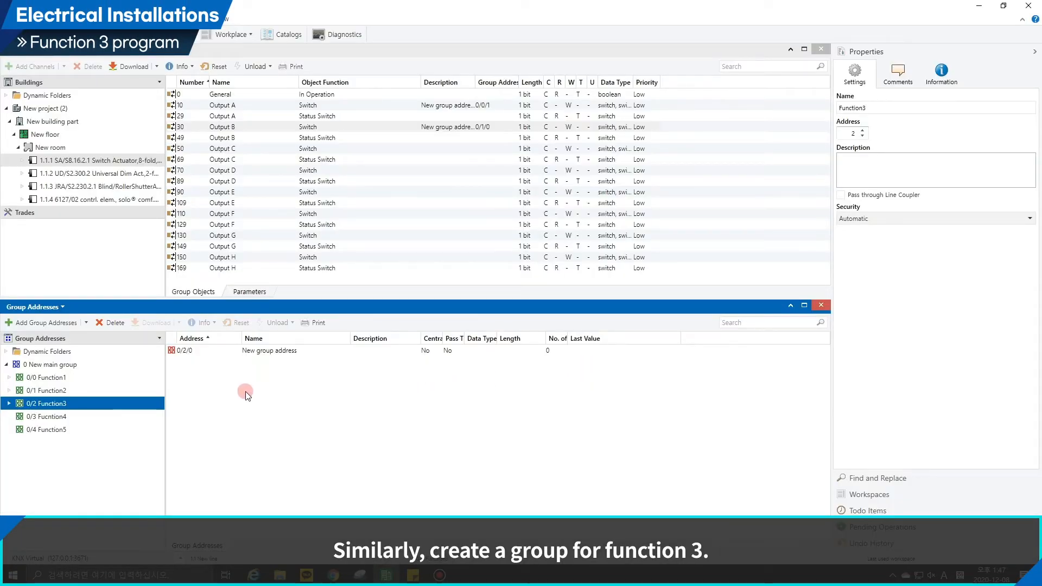
double_click(139, 405)
left_click(139, 416)
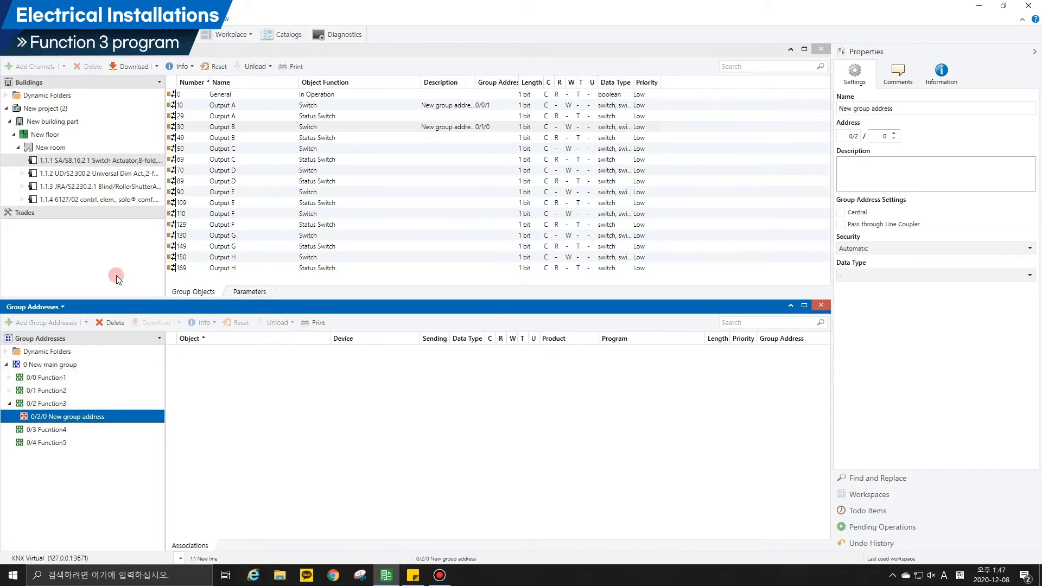
Set the application of Rocker switch 2 on control element 1.1.4 to 2-button dimming.
left_click(95, 174)
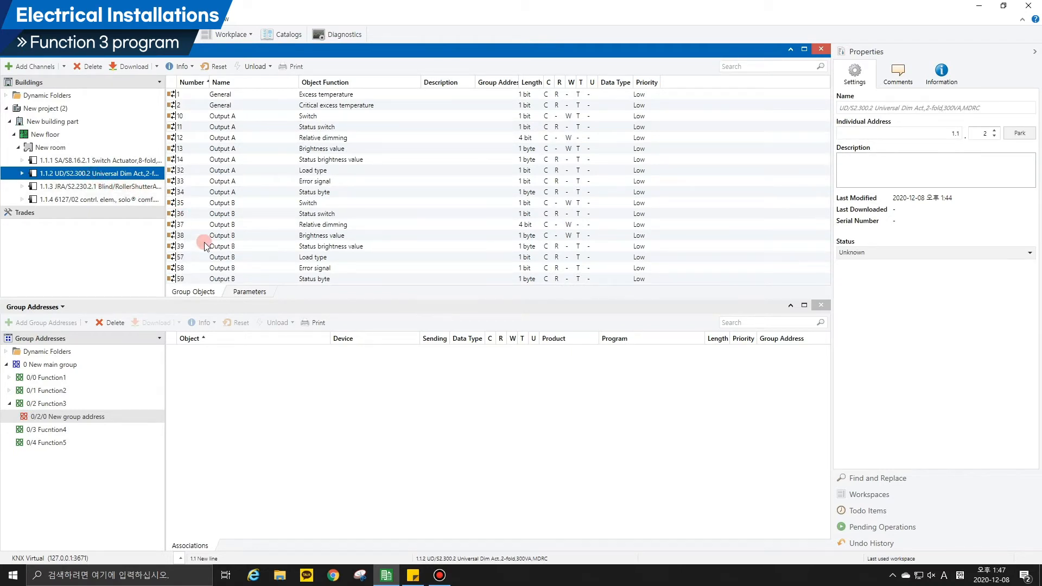
left_click(251, 293)
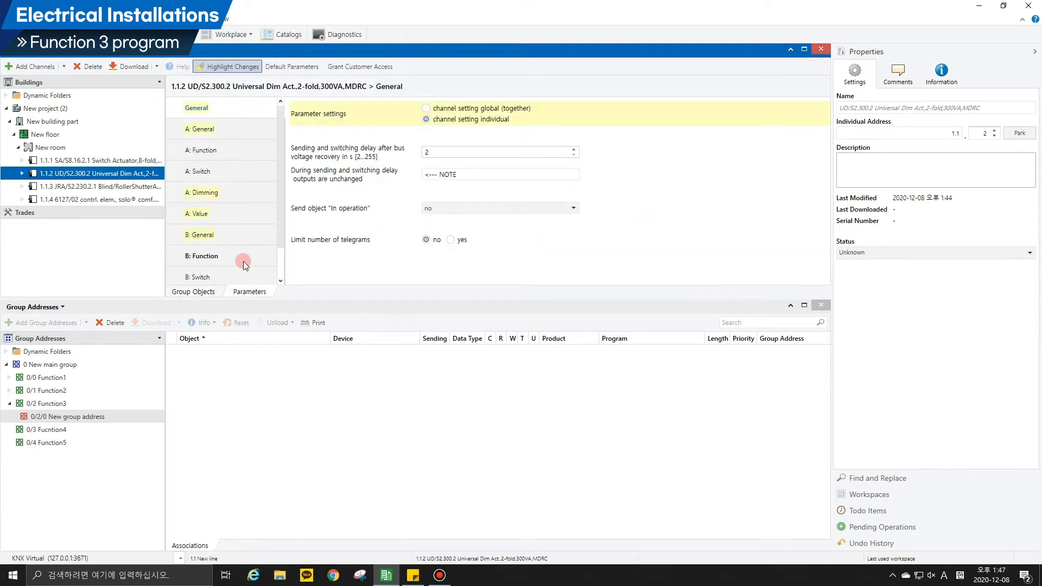
left_click(120, 199)
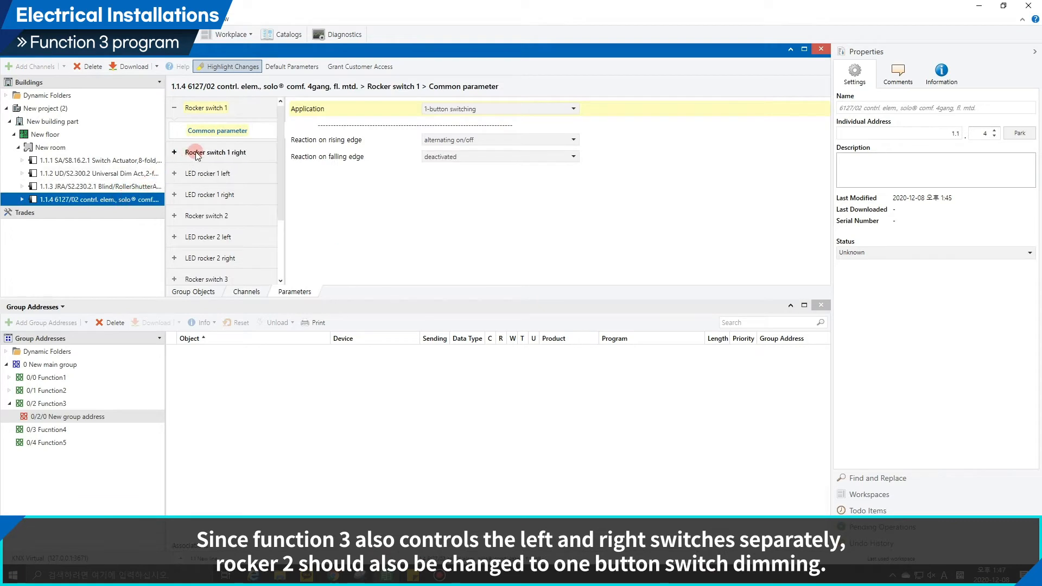
left_click(228, 158)
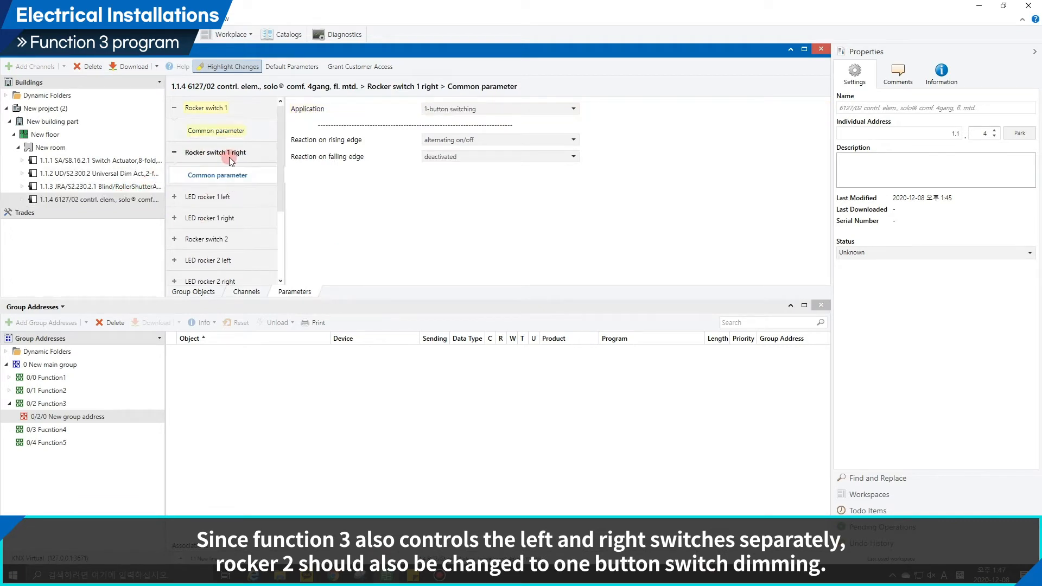
left_click(239, 108)
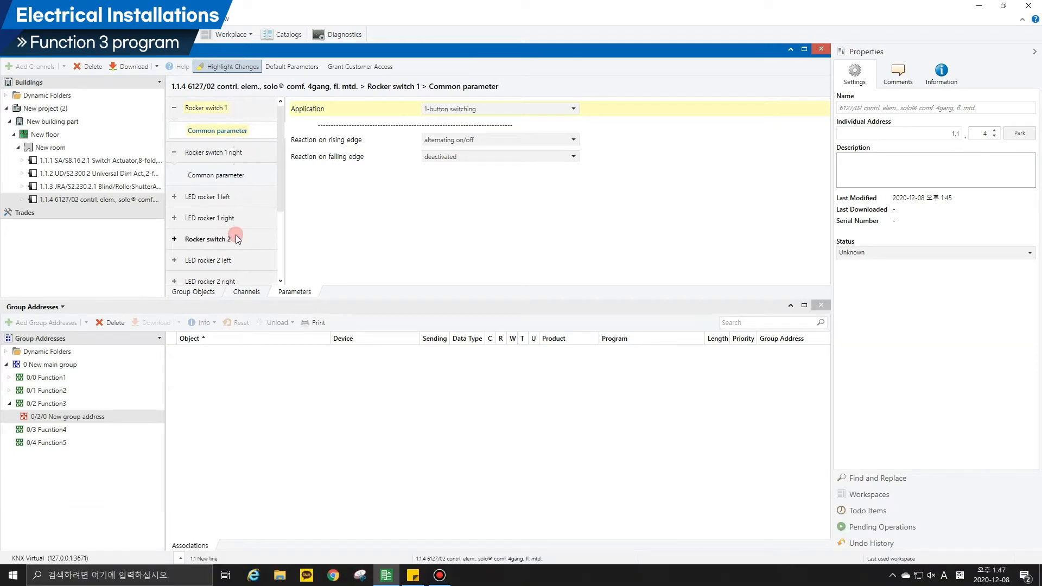
left_click(236, 237)
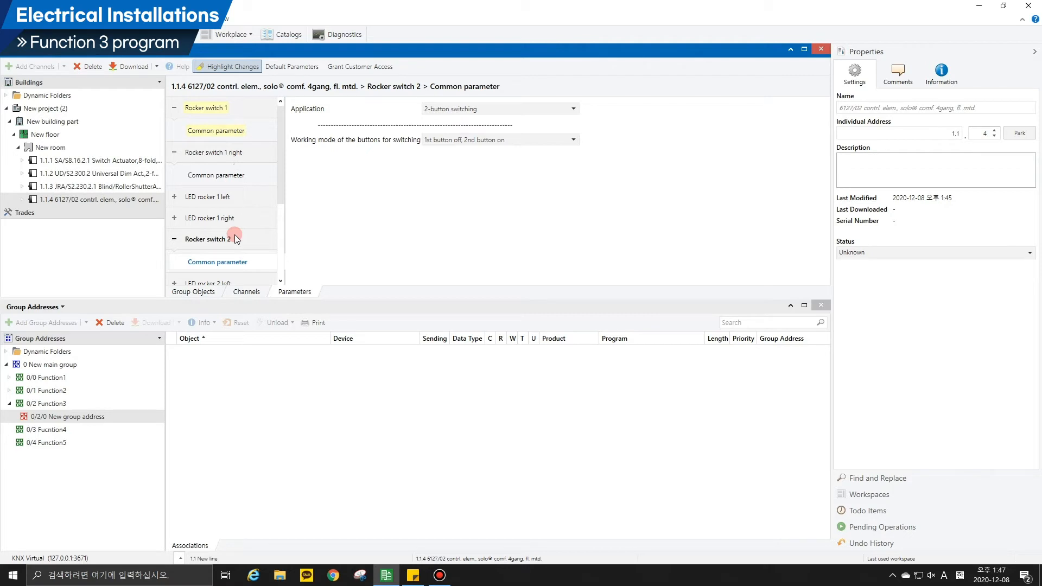
left_click(451, 109)
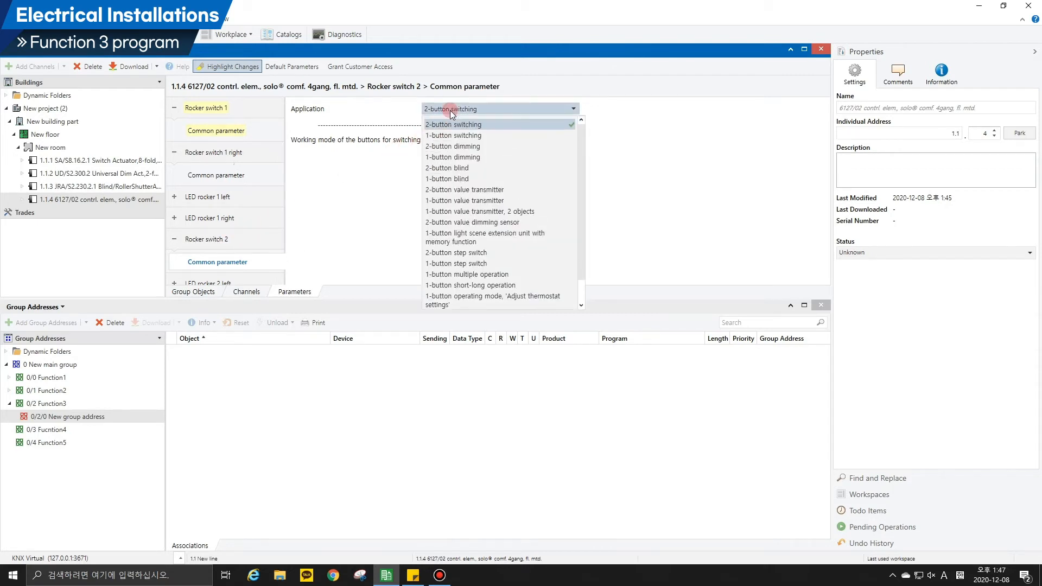
left_click(451, 147)
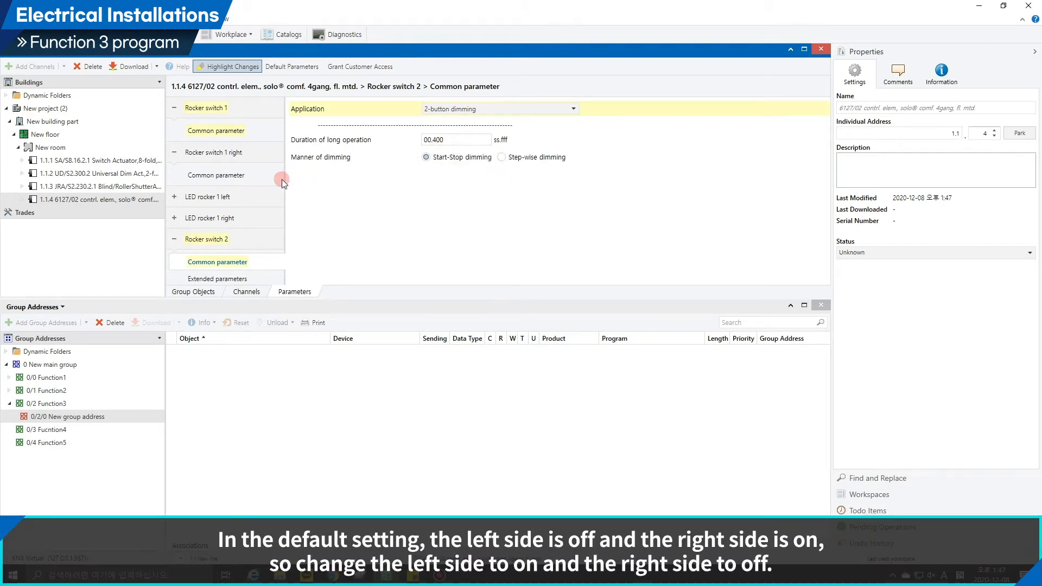
In Rocker switch 2's extended parameters, set switching to alternating on/off and dimming to 1st button brighter, 2nd button darker.
scroll(223, 260, "down", 1)
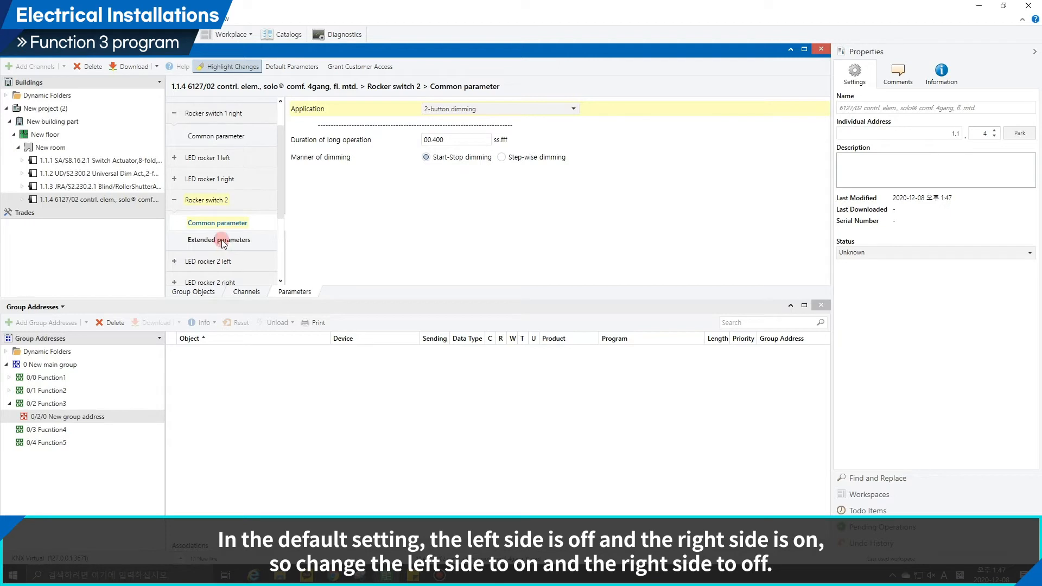
left_click(222, 241)
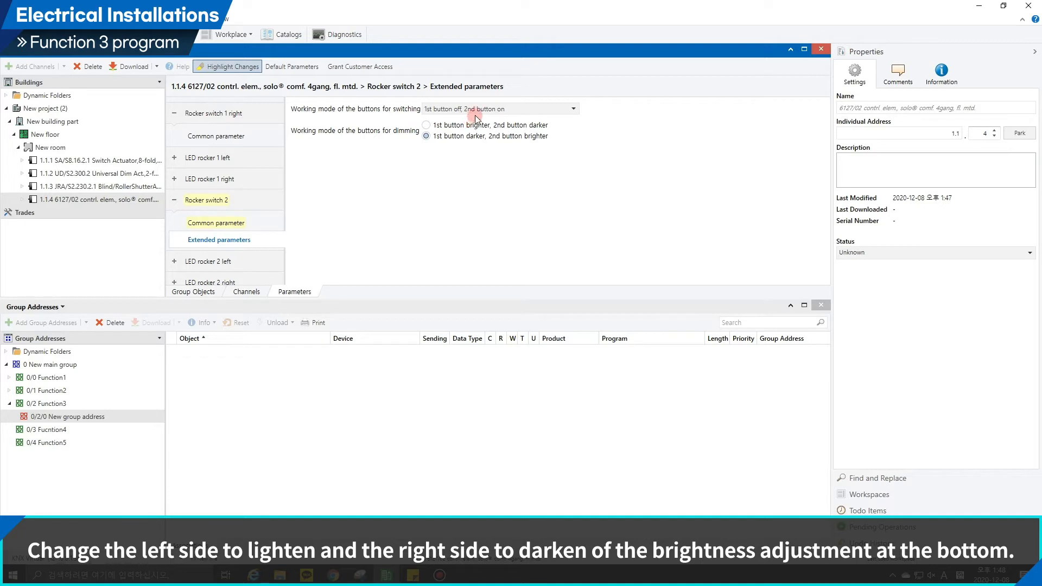
left_click(479, 110)
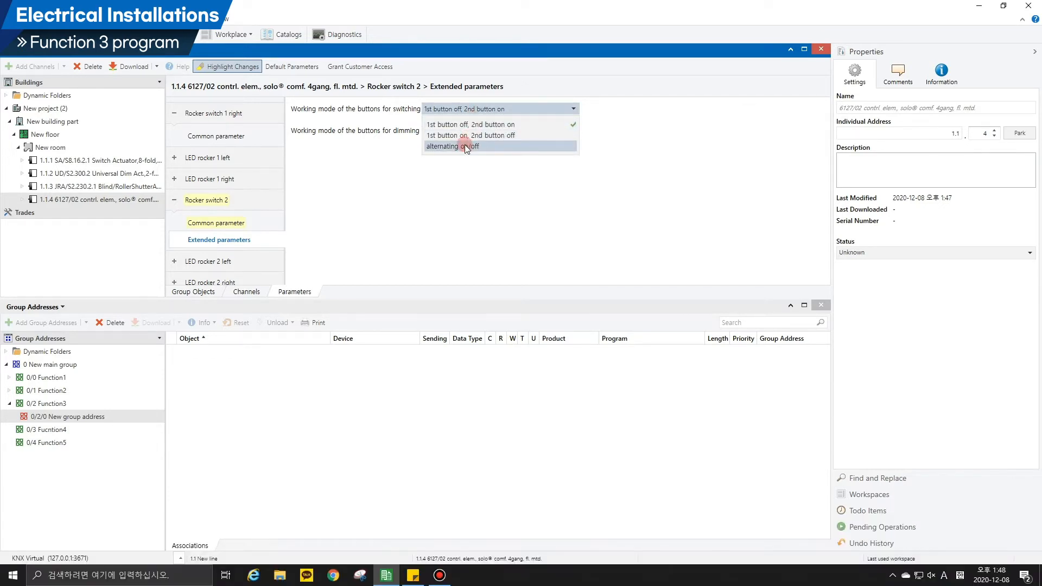
left_click(465, 147)
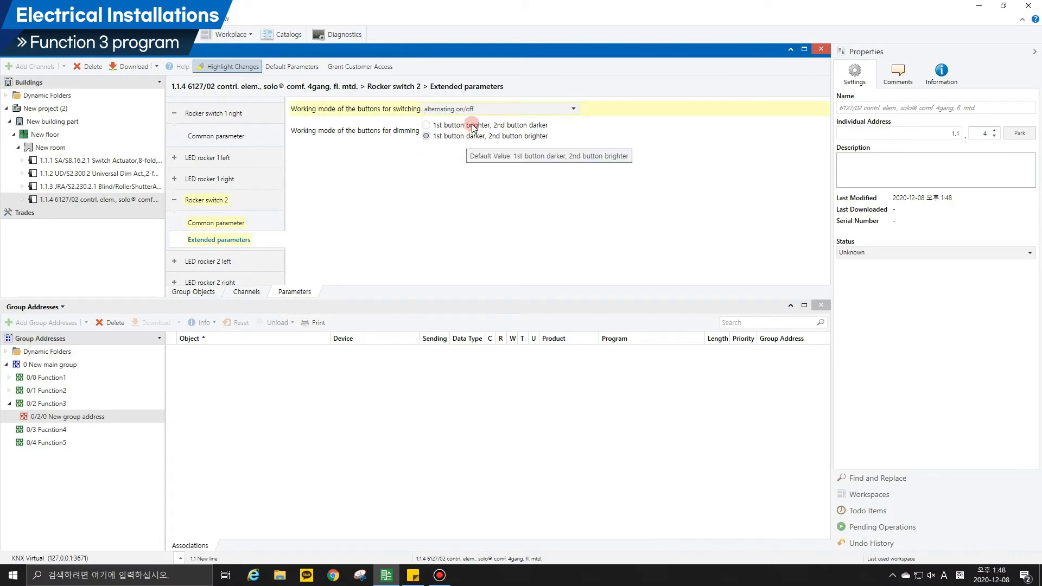
left_click(474, 128)
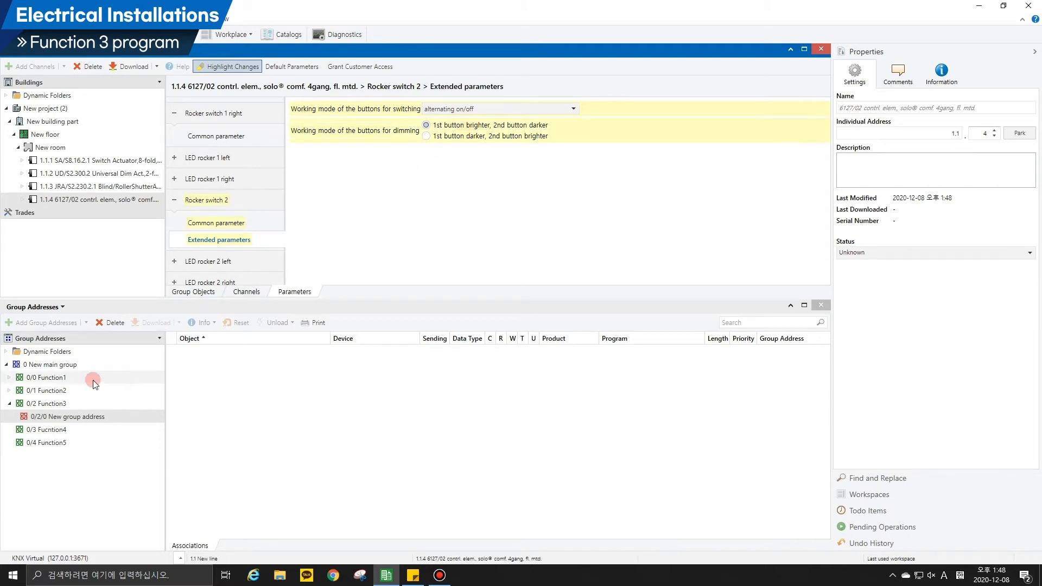
Add a second group address to the 0/2 Function3 middle group, using the first free address.
left_click(52, 416)
left_click(47, 403)
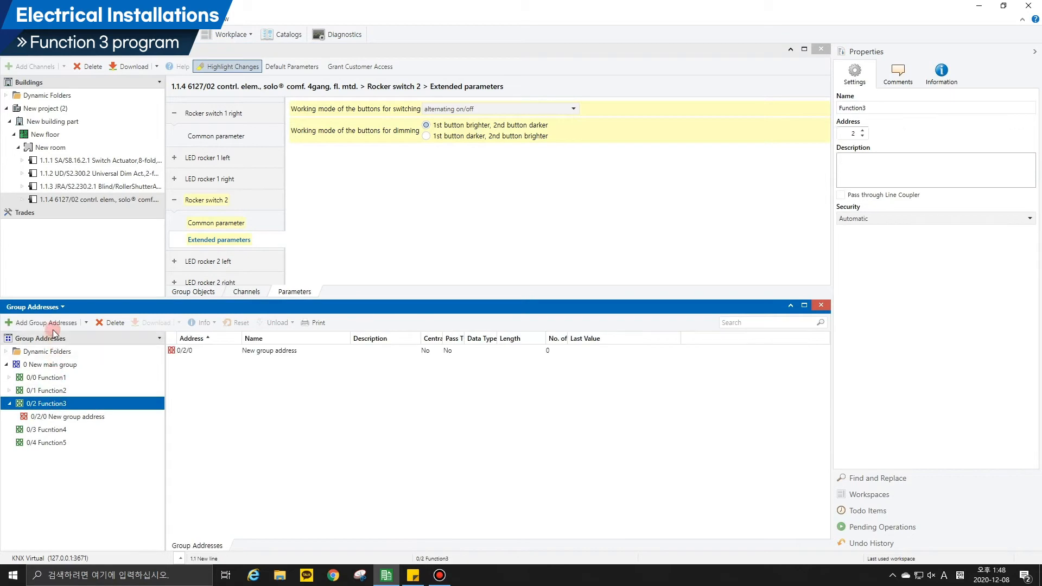
left_click(53, 327)
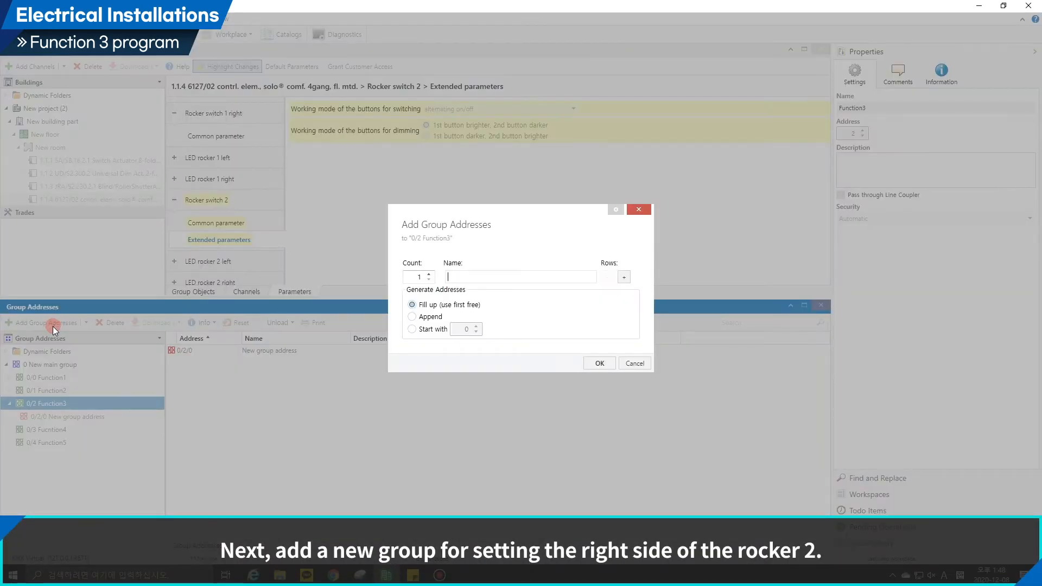
key("Return")
Link the control element's "S2.1: Switching" object to group address 0/2/0 under Function3.
left_click(62, 414)
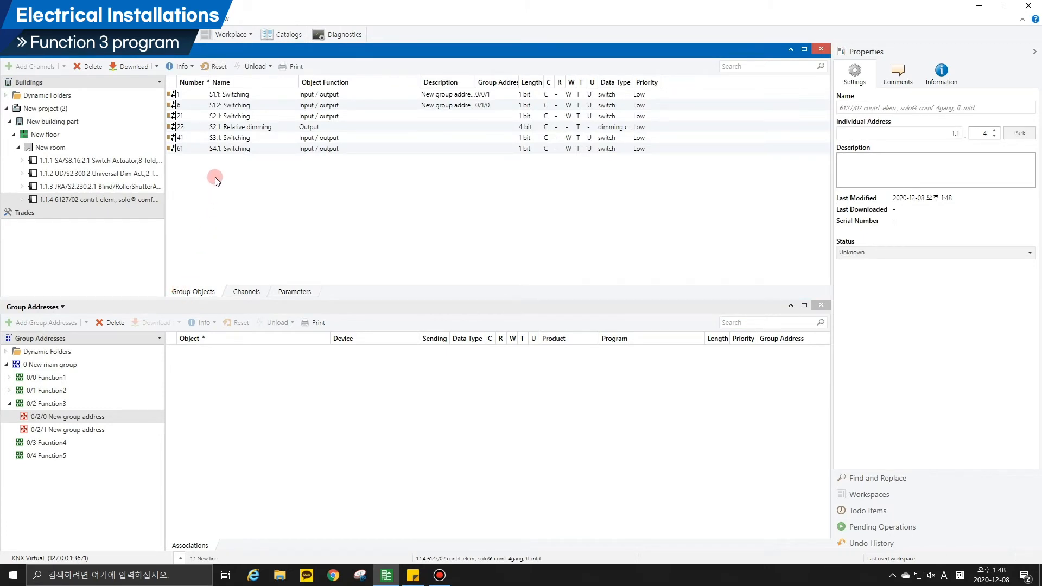
left_click(229, 117)
left_click_drag(228, 119, 189, 386)
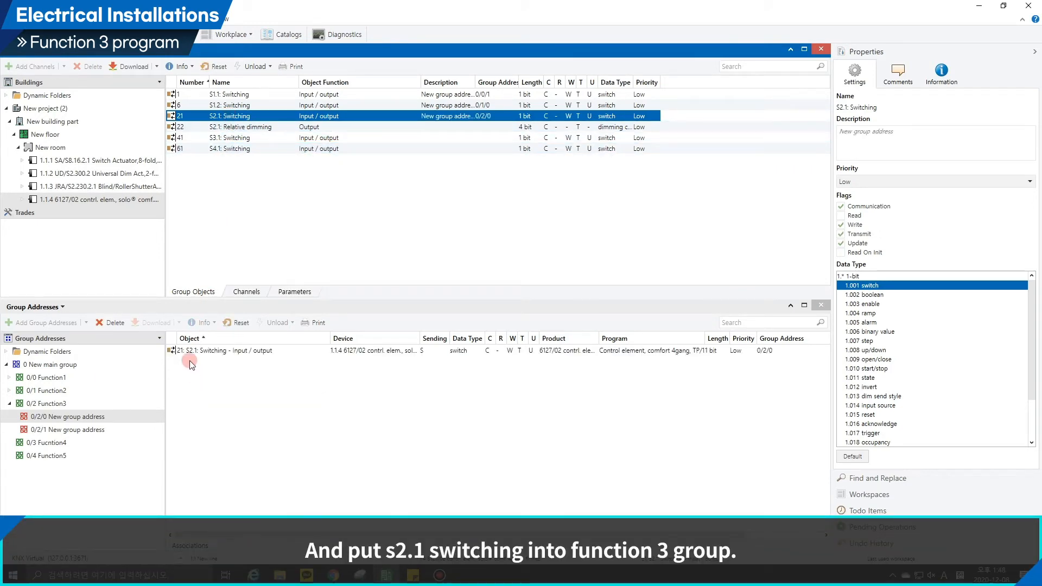
Link the Output A and Output B "Switch" objects of dimming actuator 1.1.2 together to group address 0/2/0.
left_click(130, 175)
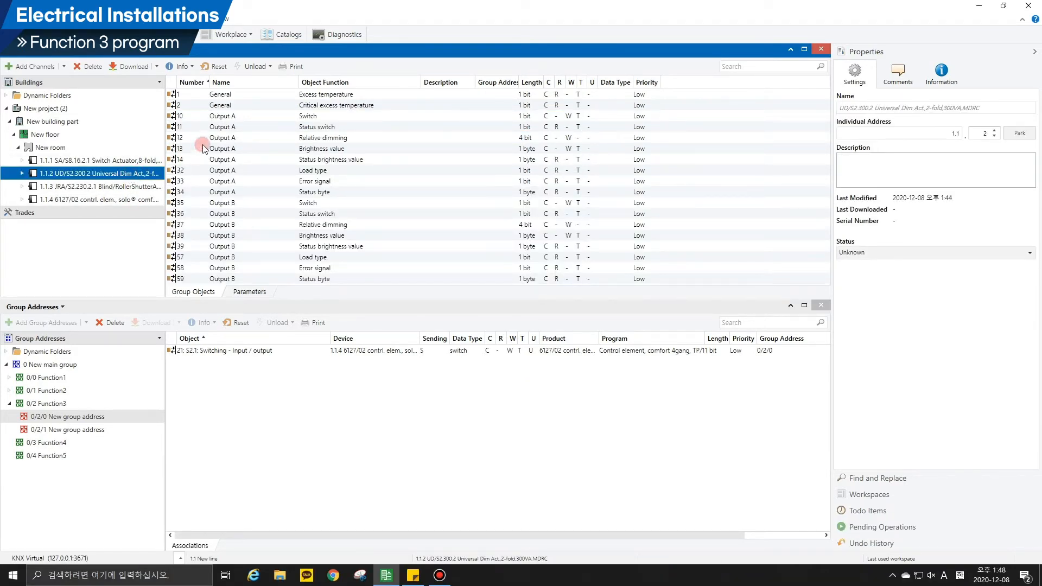
left_click(234, 116)
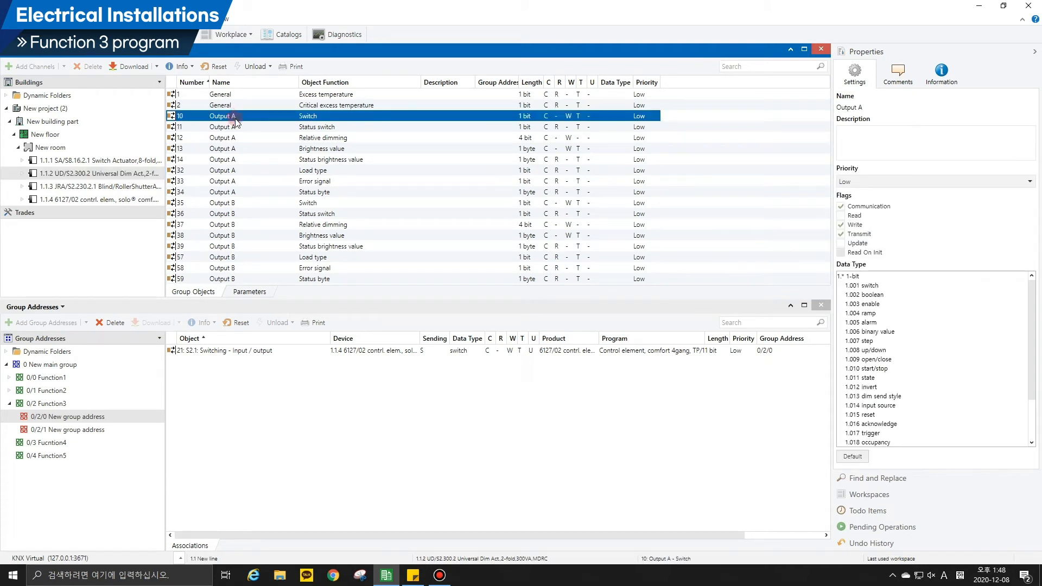
left_click(288, 203, "ctrl")
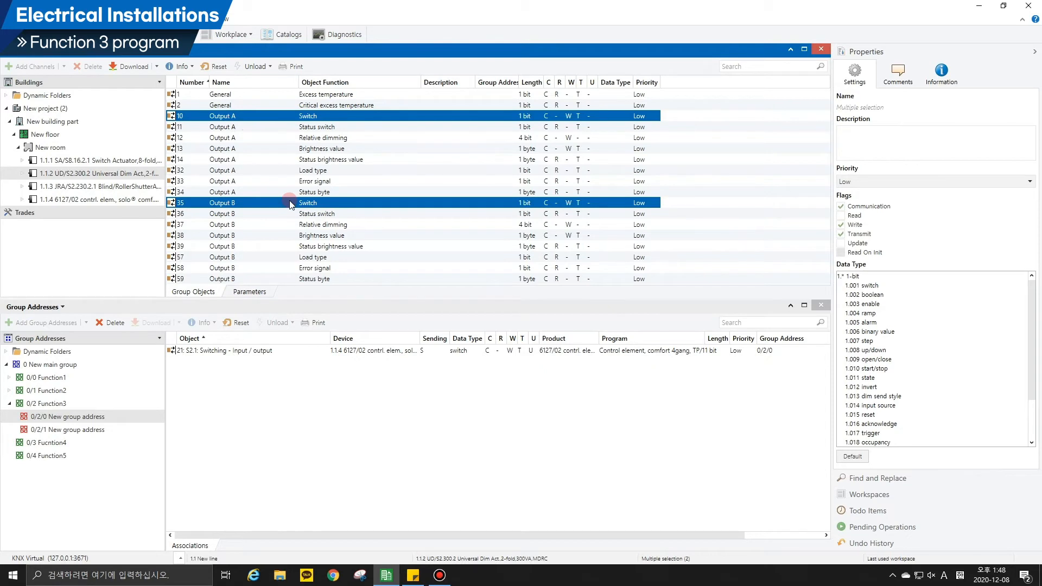
left_click_drag(289, 204, 267, 384)
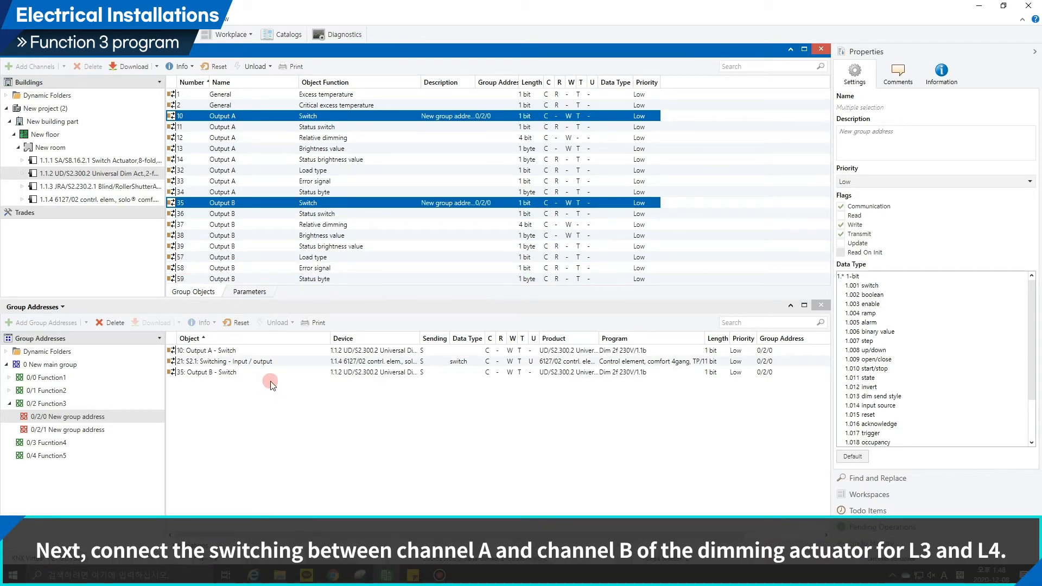
Link the control element's "S2.1: Relative dimming" object to group address 0/2/1 under Function3.
left_click(125, 430)
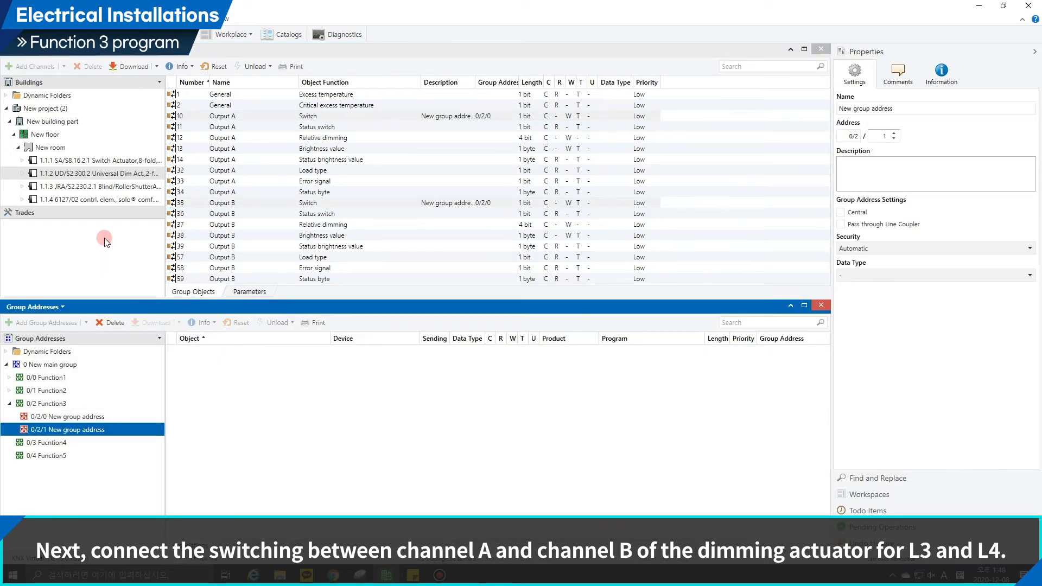
left_click(108, 199)
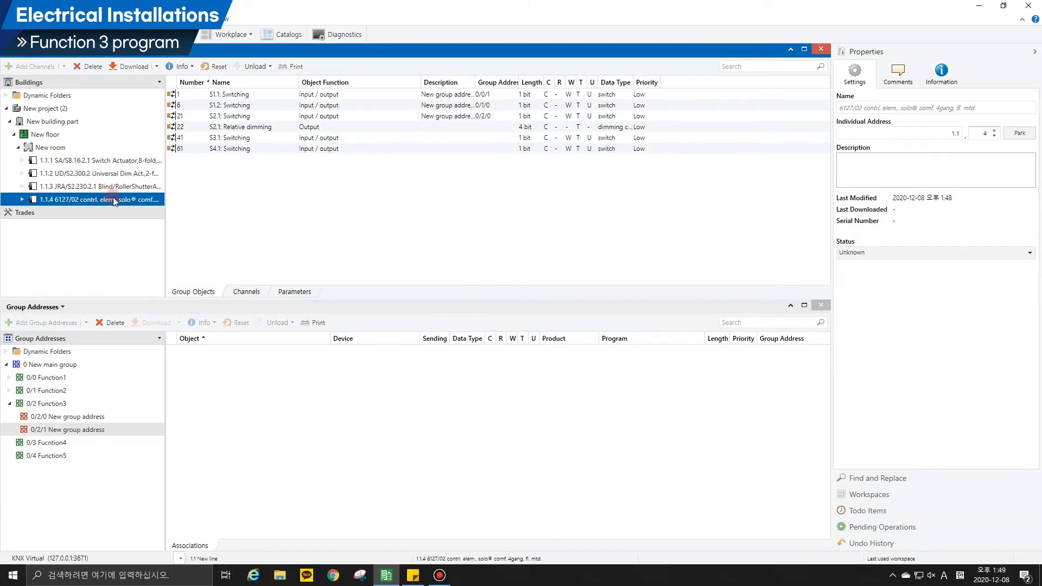
left_click(203, 128)
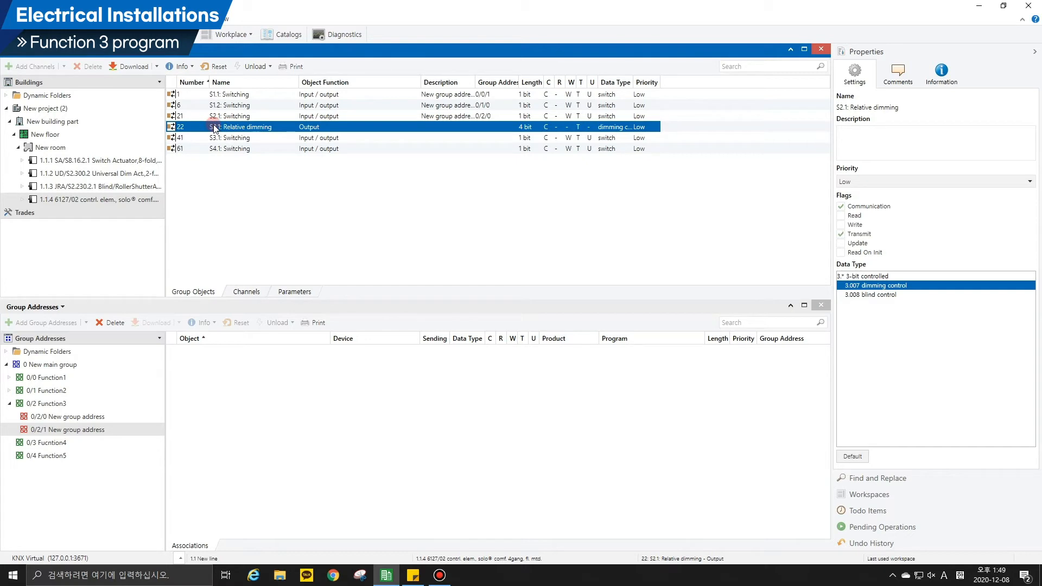
left_click_drag(215, 128, 194, 364)
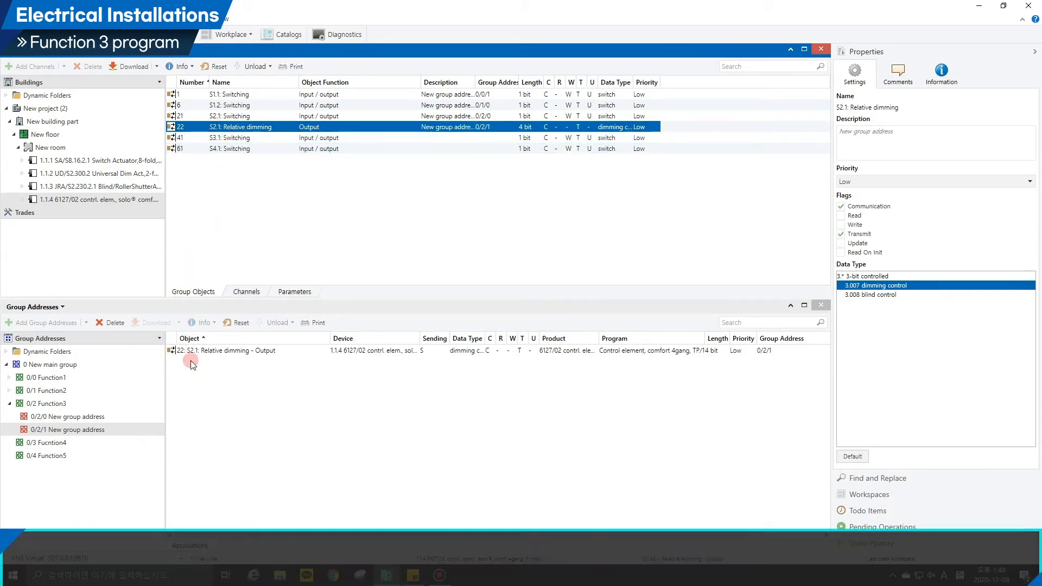
Link the Output A and Output B "Relative dimming" objects of dimming actuator 1.1.2 together to group address 0/2/1.
left_click(130, 175)
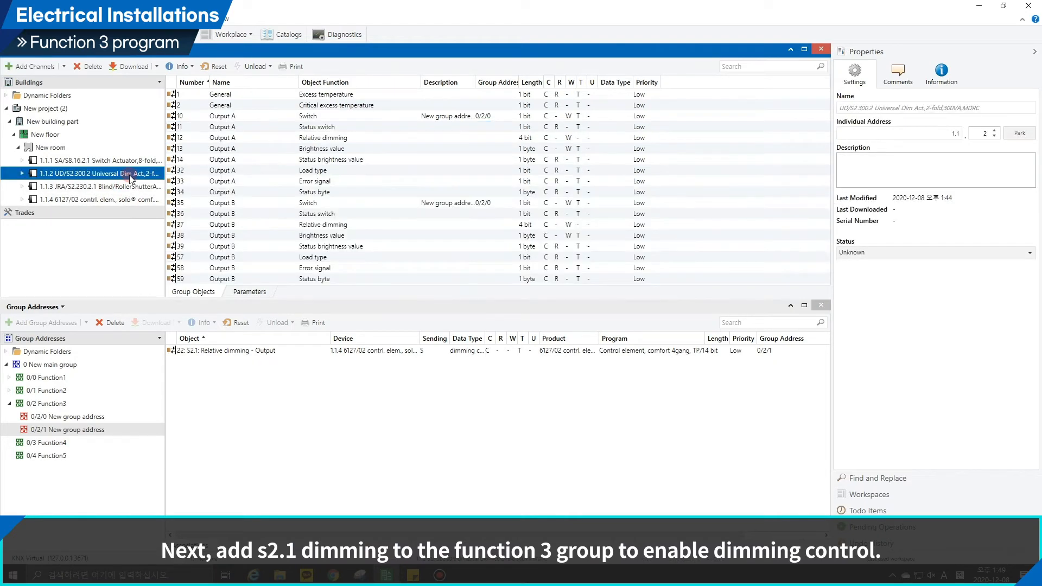
left_click(322, 139)
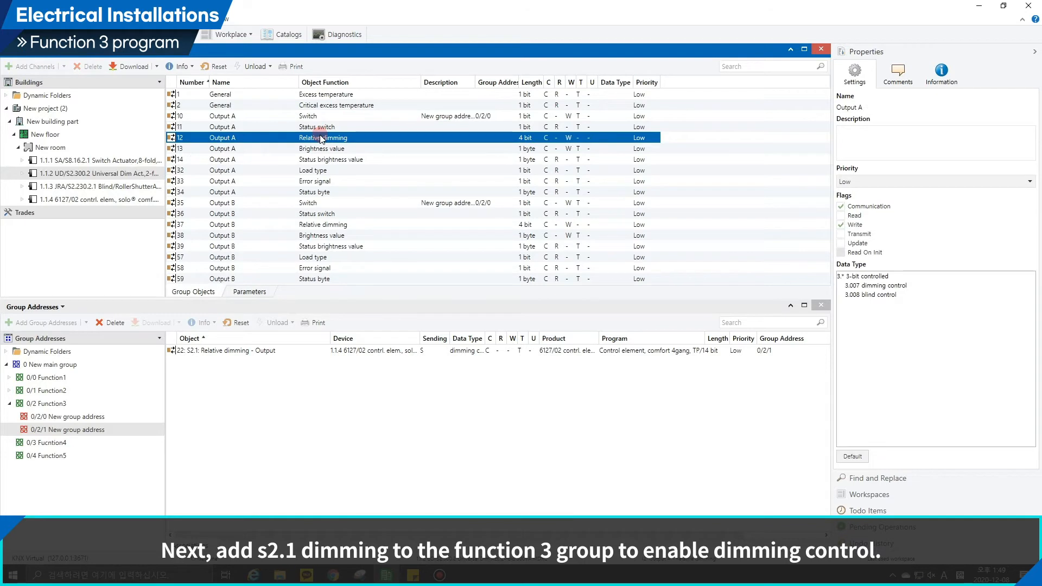
left_click(322, 226, "ctrl")
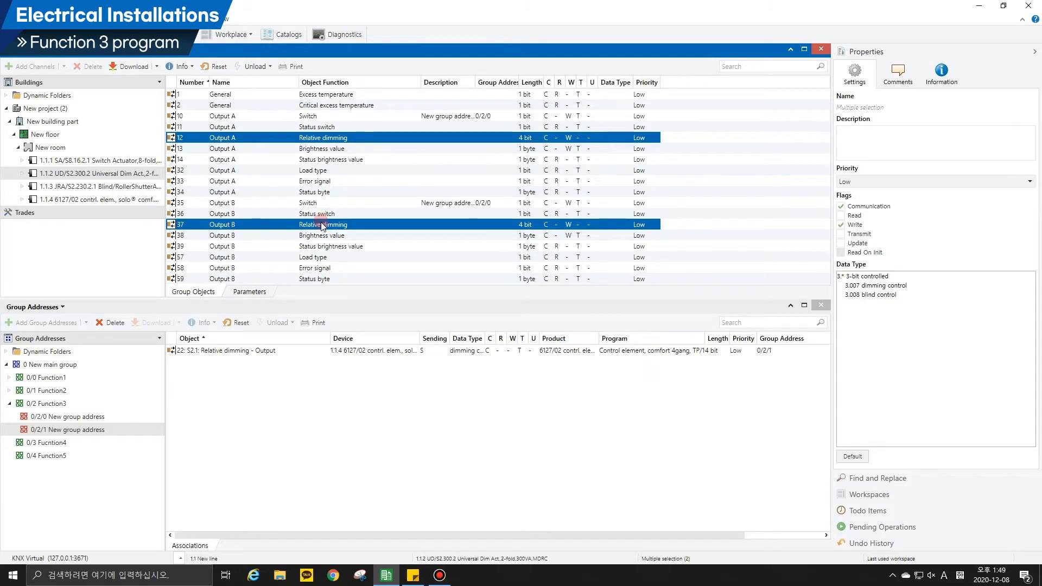
left_click_drag(323, 223, 298, 412)
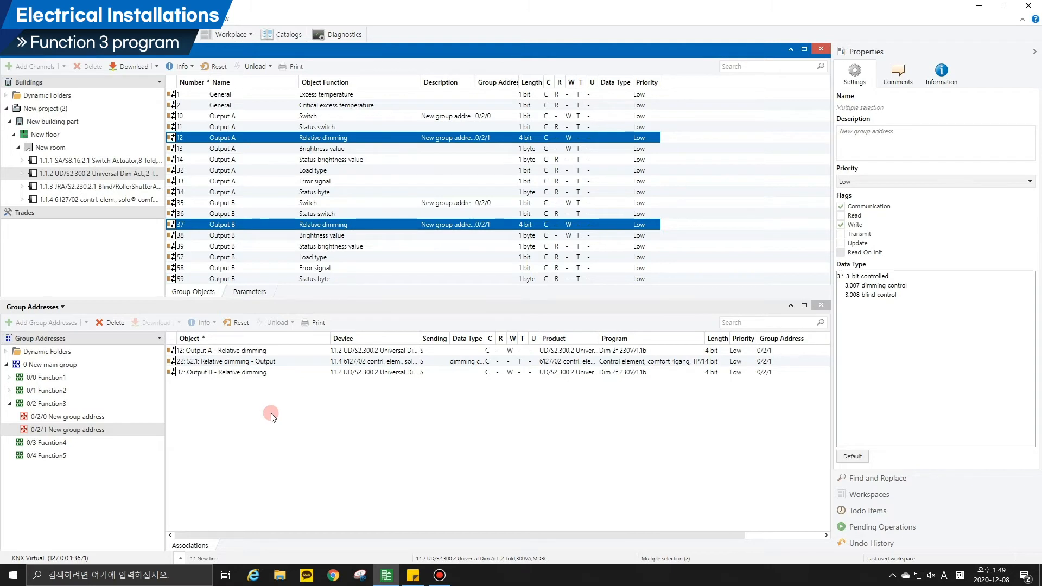
Add two group addresses to the 0/3 Fucntion4 middle group, using the first free addresses.
left_click(11, 409)
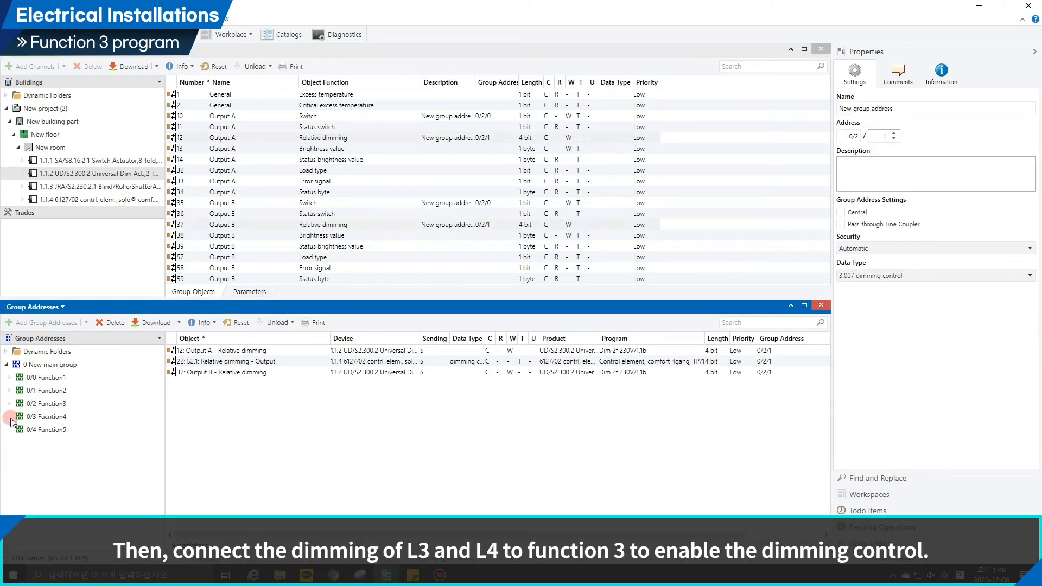
left_click(20, 417)
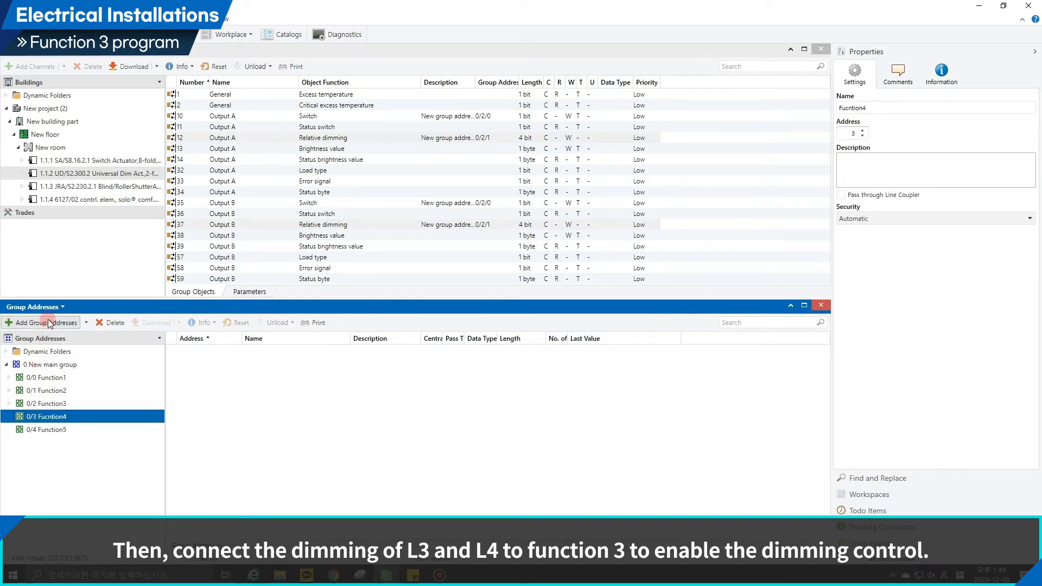
left_click(48, 322)
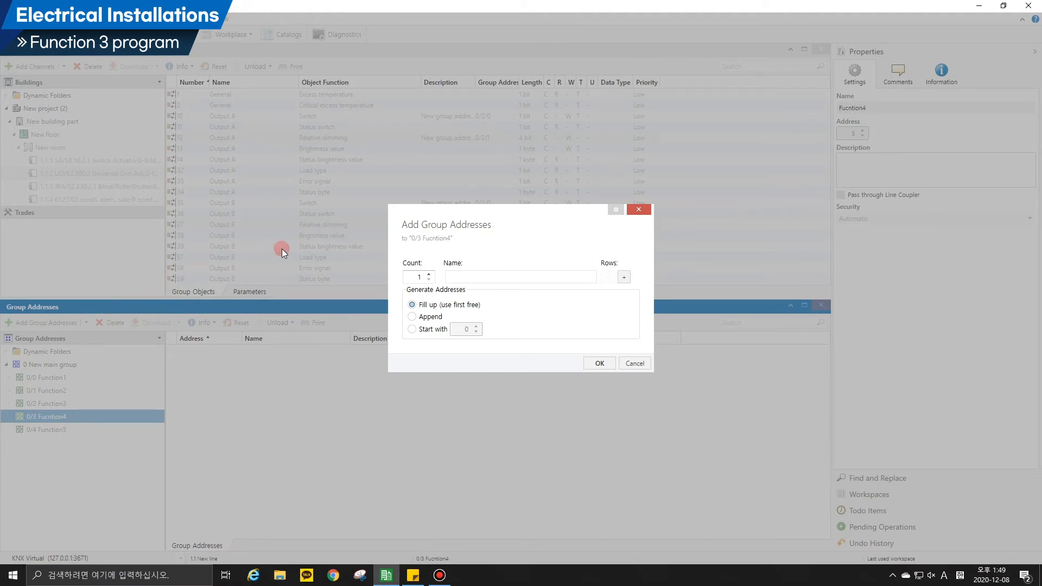
left_click(429, 274)
left_click(589, 364)
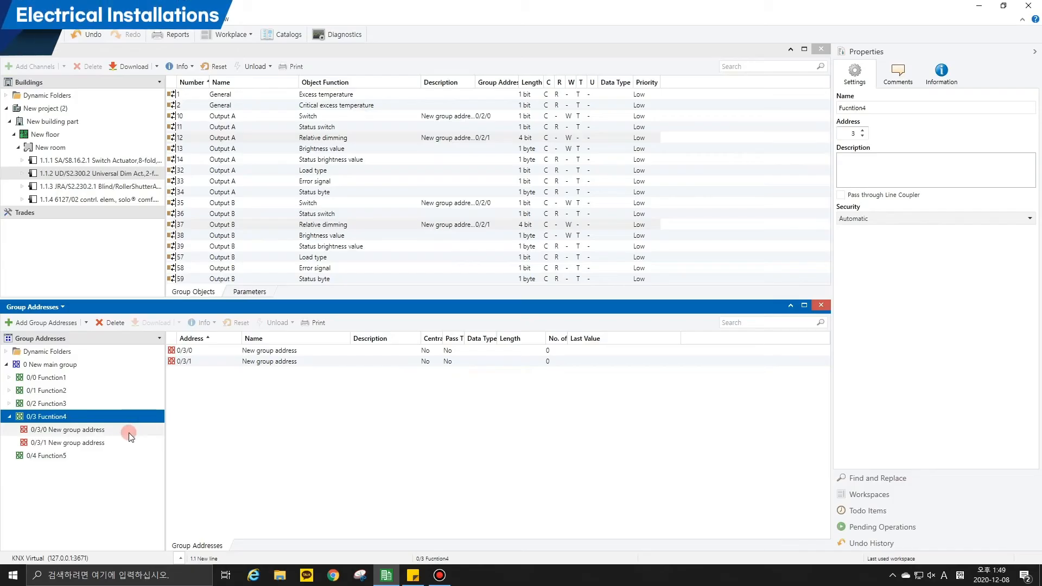
Set the application of Rocker switch 3 on control element 1.1.4 to 2-button blind.
left_click(130, 430)
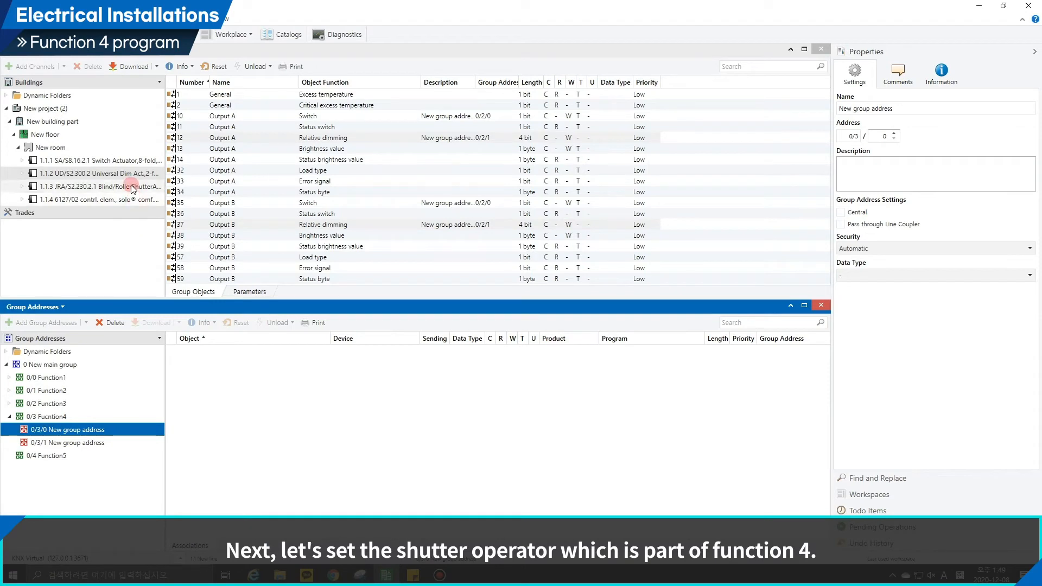
left_click(126, 199)
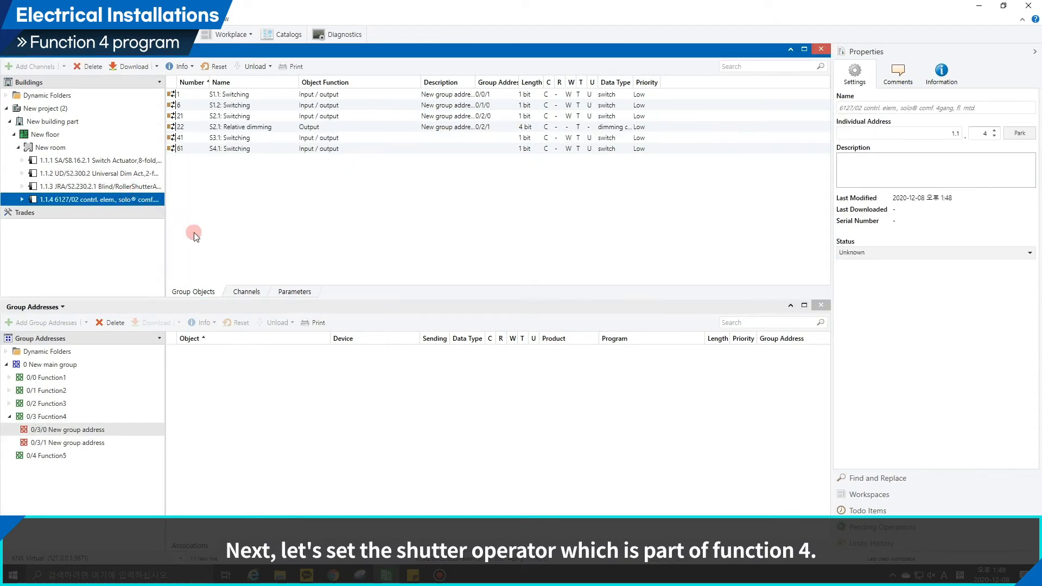
left_click(297, 292)
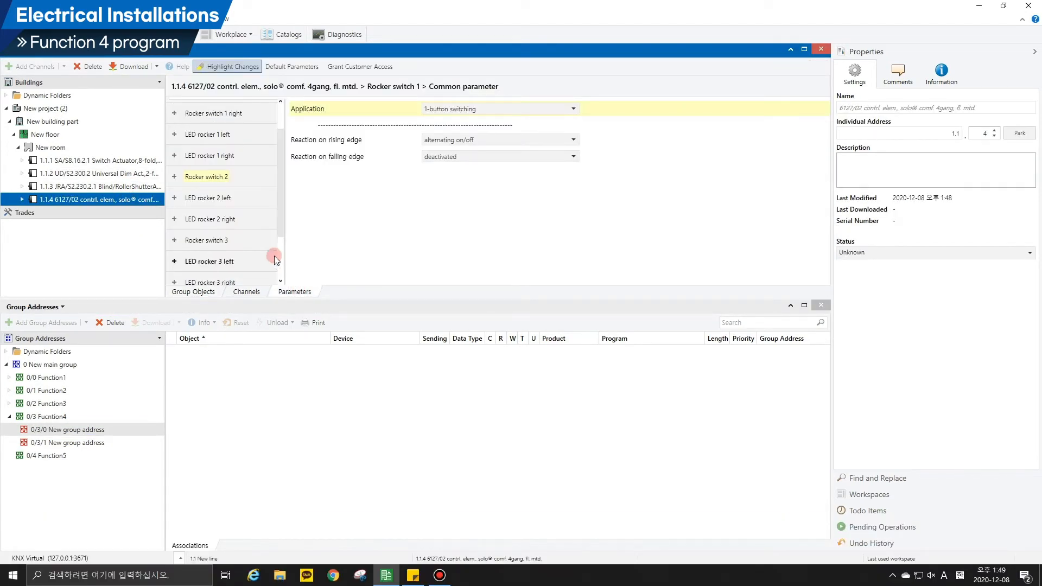
left_click(252, 242)
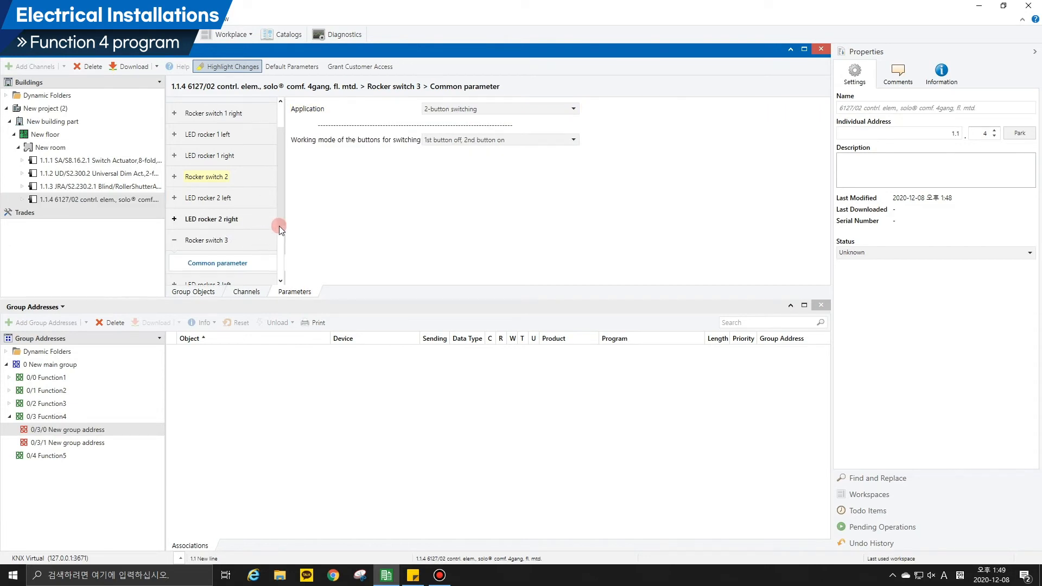
left_click(430, 111)
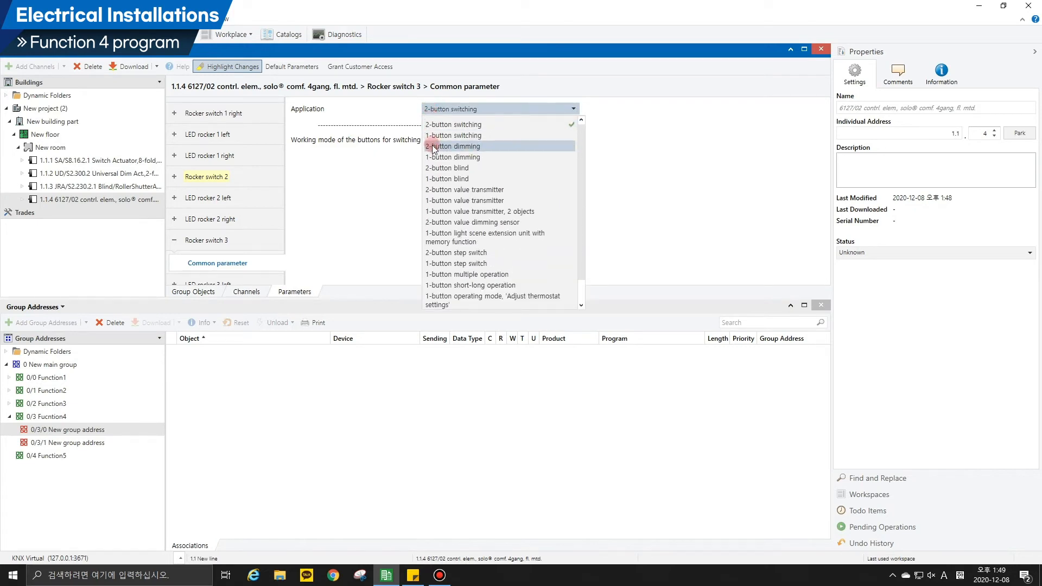
left_click(436, 169)
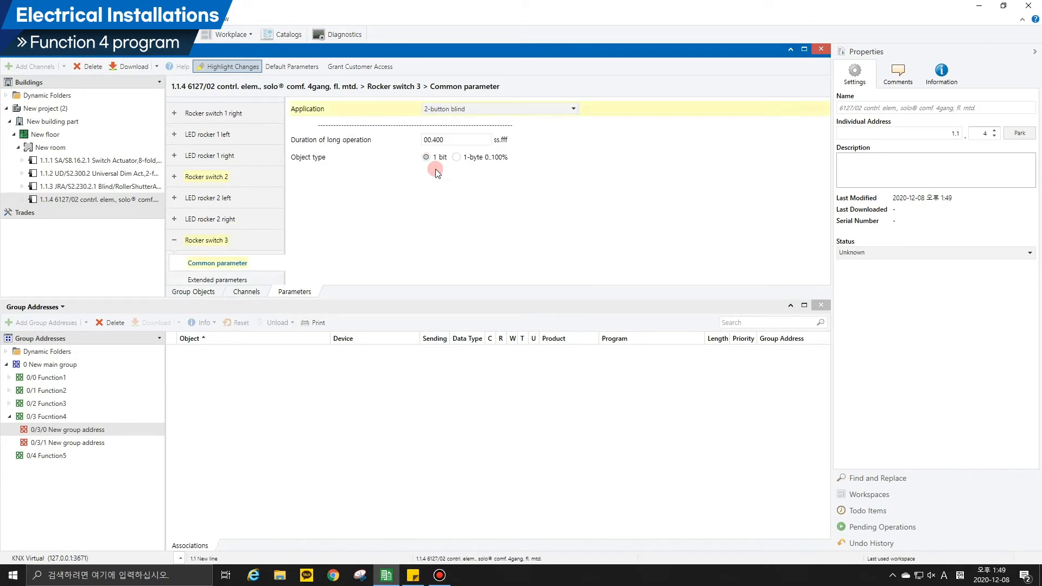
In Rocker switch 3's extended parameters, set the working mode of the buttons to 1st button Up, 2nd button Down.
left_click(230, 279)
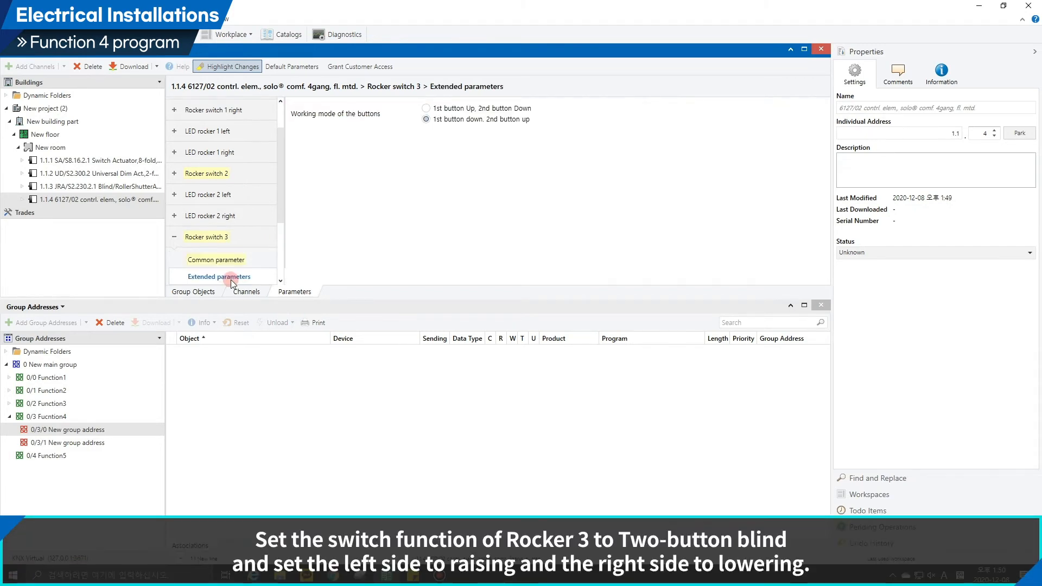
left_click(429, 119)
left_click(432, 108)
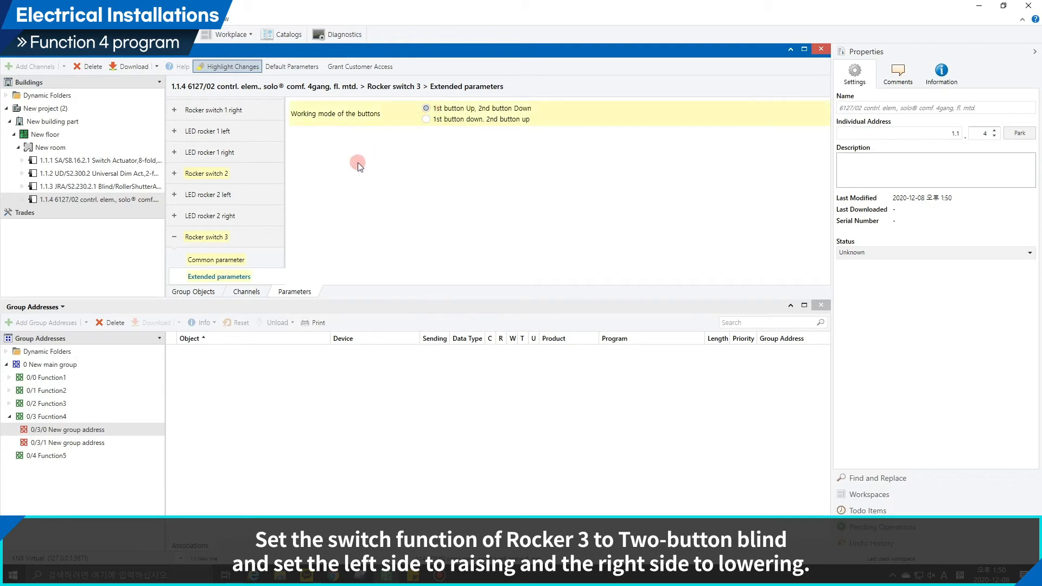
left_click(191, 293)
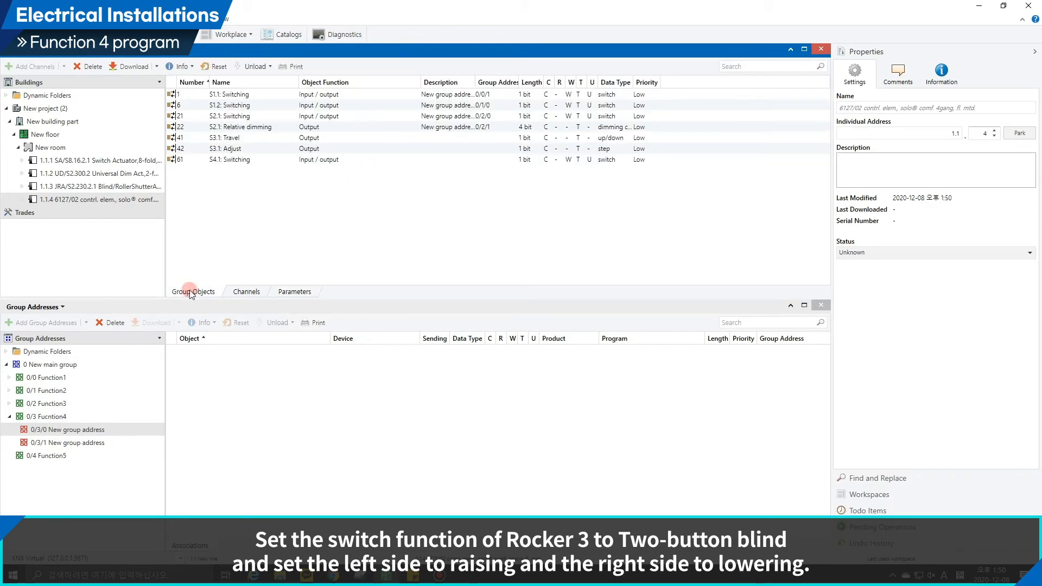
Set the UP time and DOWN time of the channel A drive on blind actuator 1.1.3 to 10 s each.
left_click(136, 188)
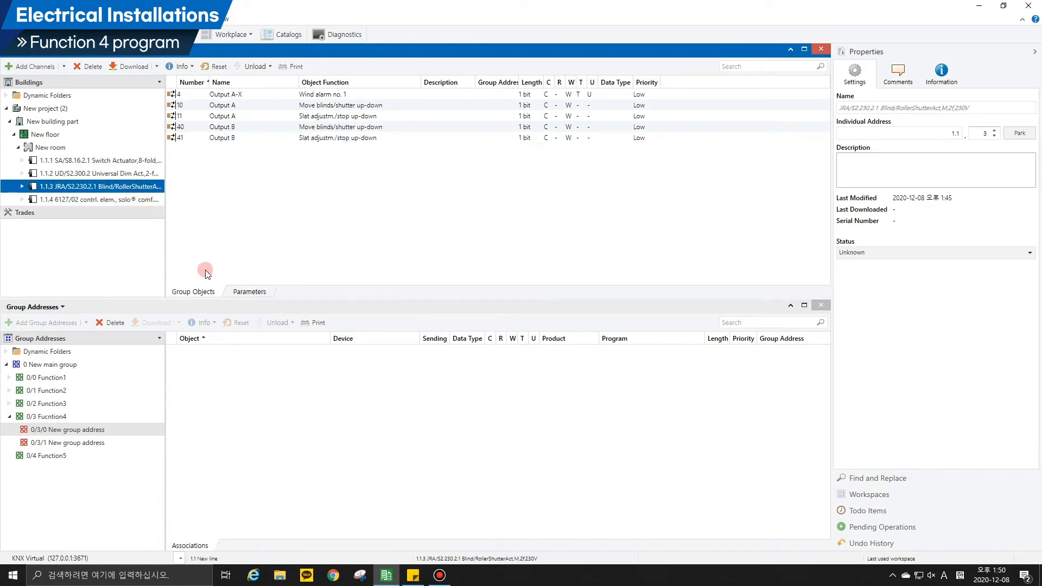
left_click(249, 292)
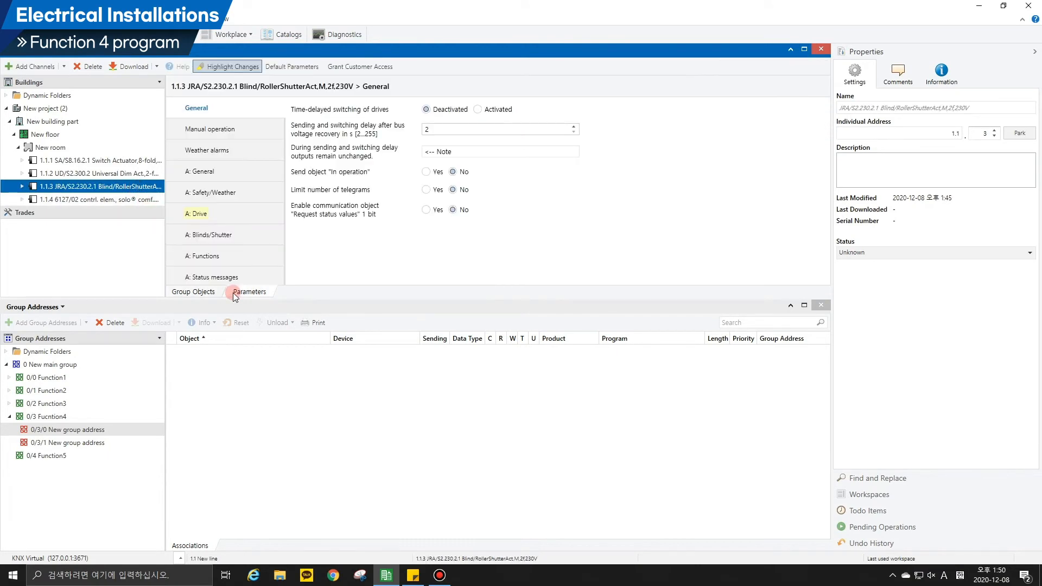
left_click(236, 217)
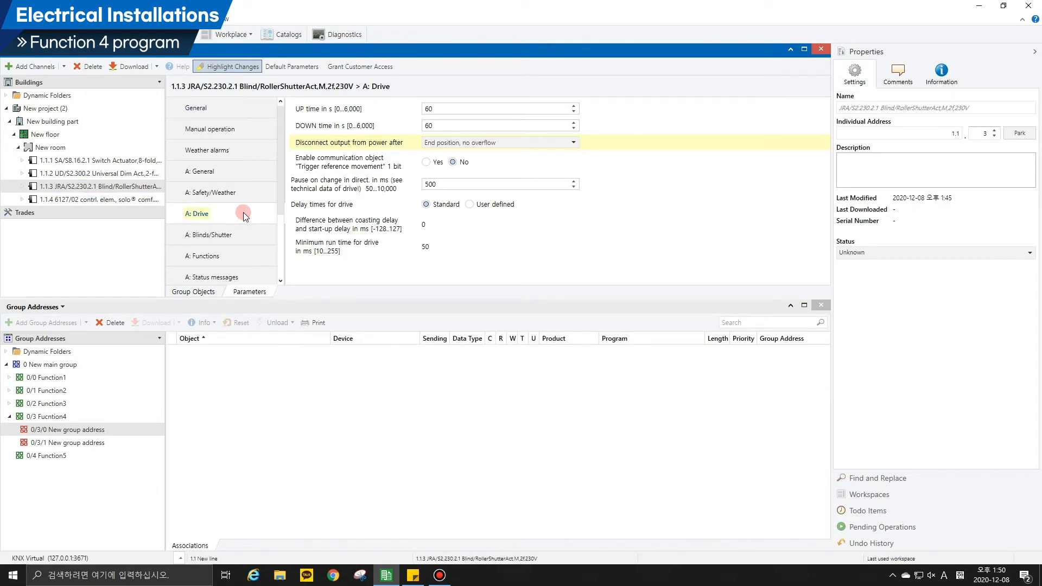
double_click(429, 108)
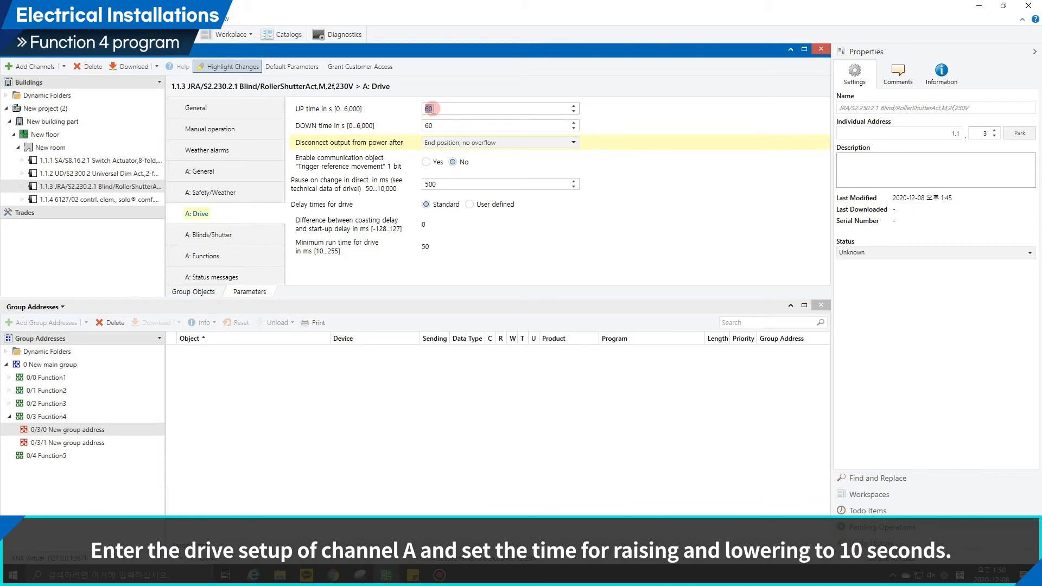
type("1")
double_click(429, 125)
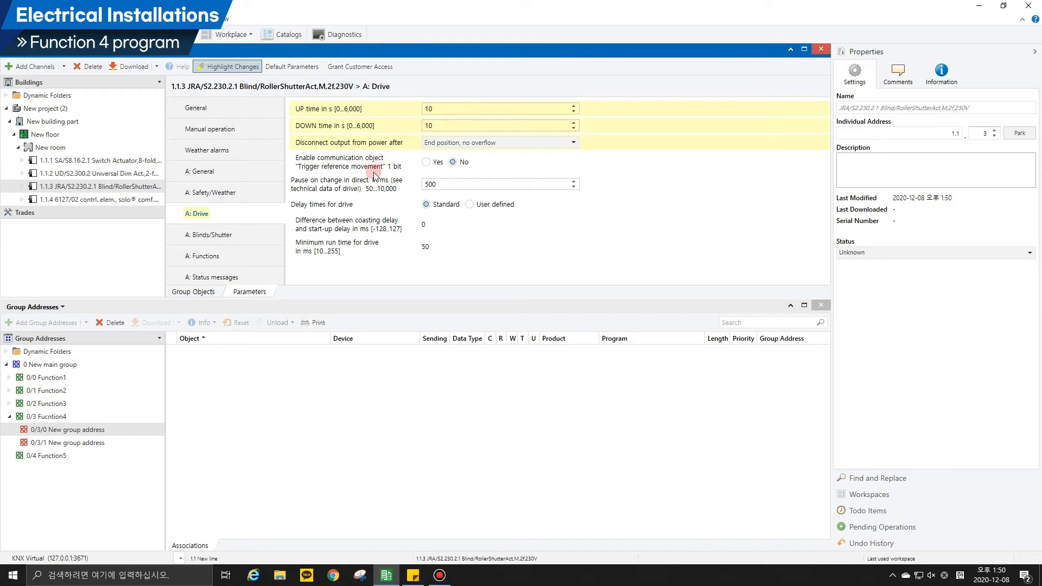
left_click(204, 291)
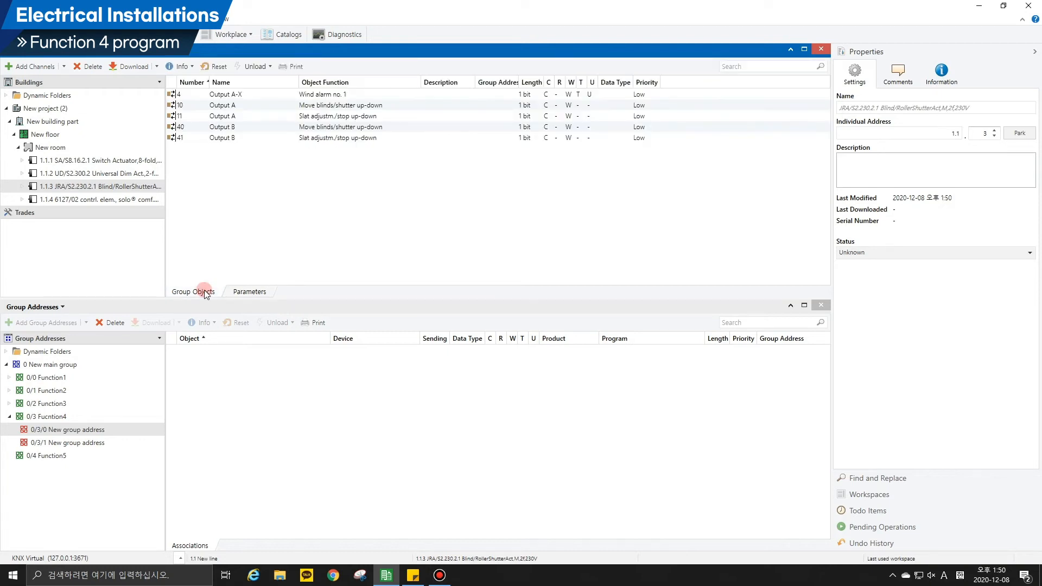
Link the control element's "S3.1: Adjust" object to group address 0/3/0 and its "S3.1: Travel" object to 0/3/1.
left_click(85, 199)
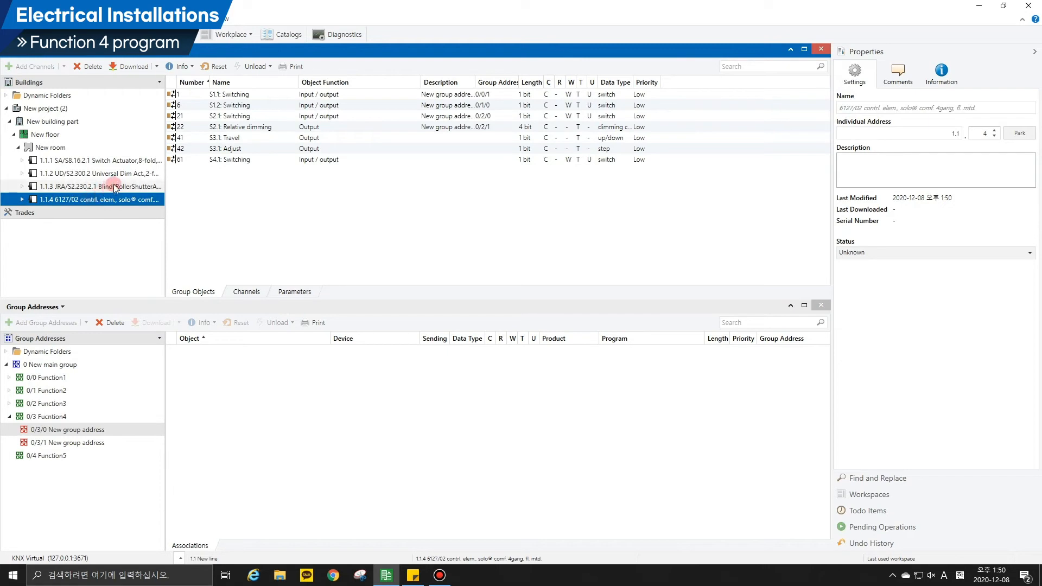
left_click_drag(225, 148, 213, 368)
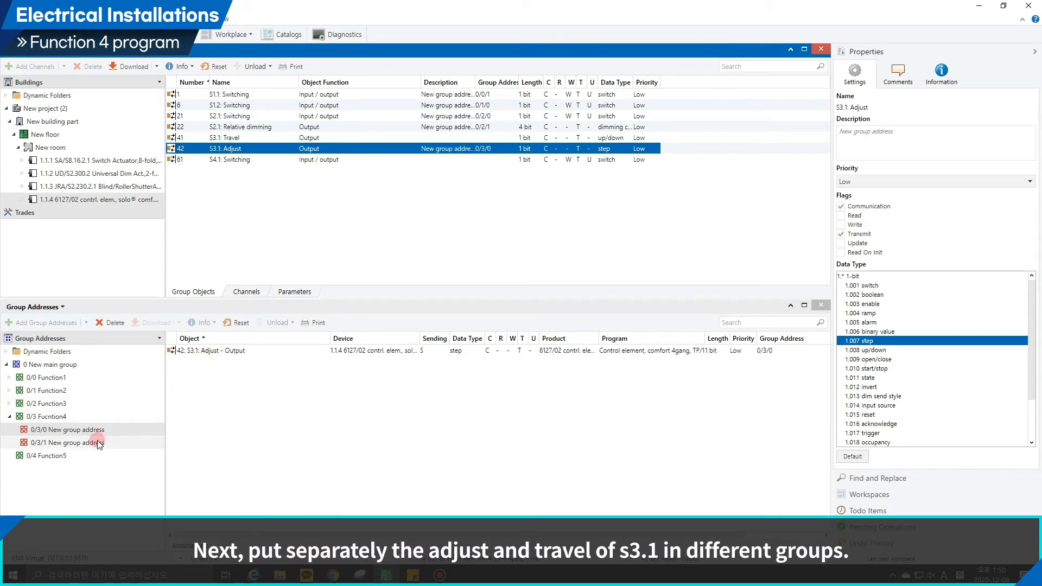
left_click(67, 442)
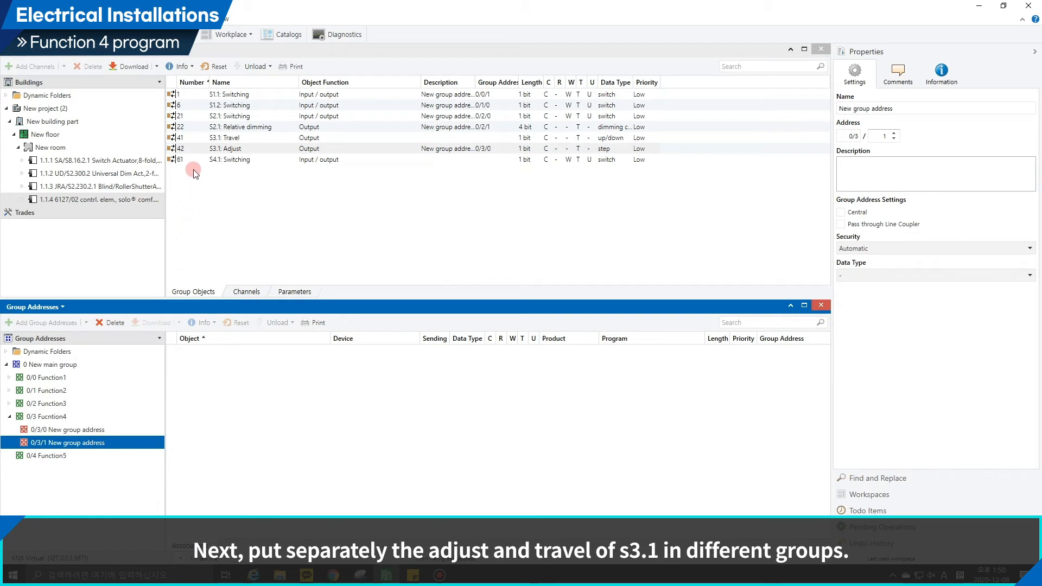
left_click_drag(219, 137, 223, 401)
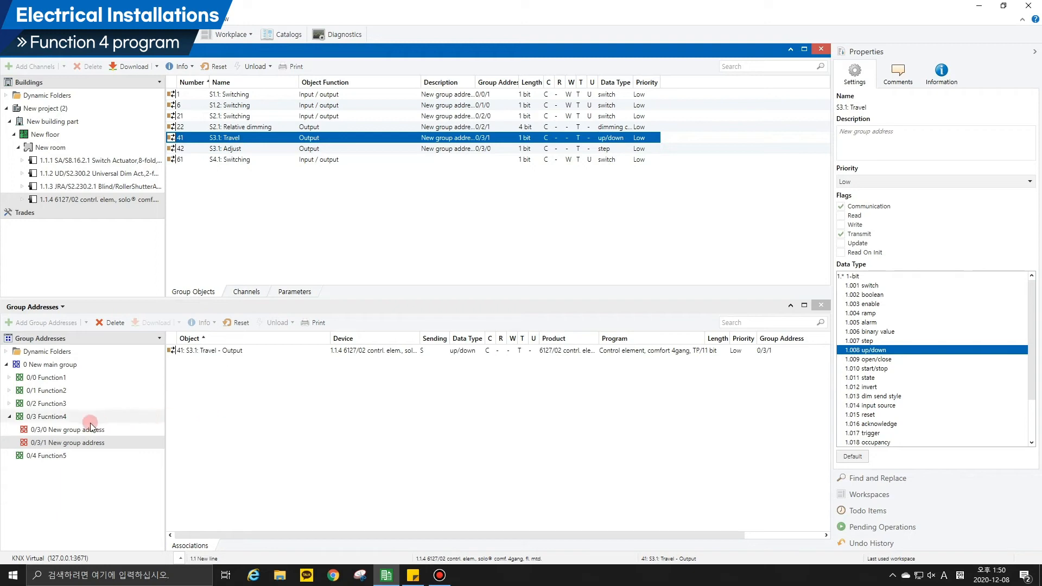
Link the Output A "Slat adjustm./stop up-down" object of blind actuator 1.1.3 to group address 0/3/0.
left_click(72, 431)
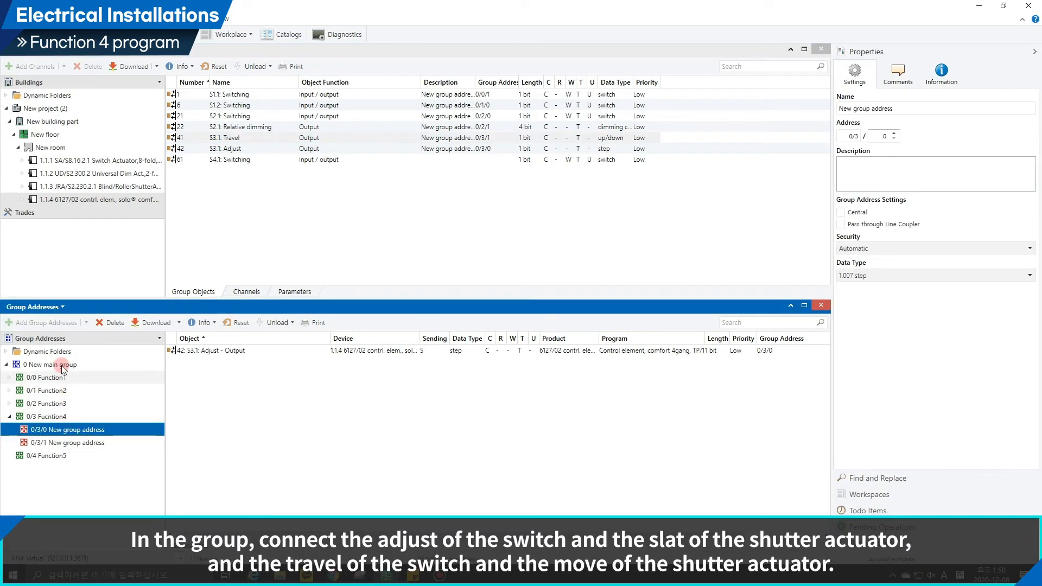
left_click(55, 186)
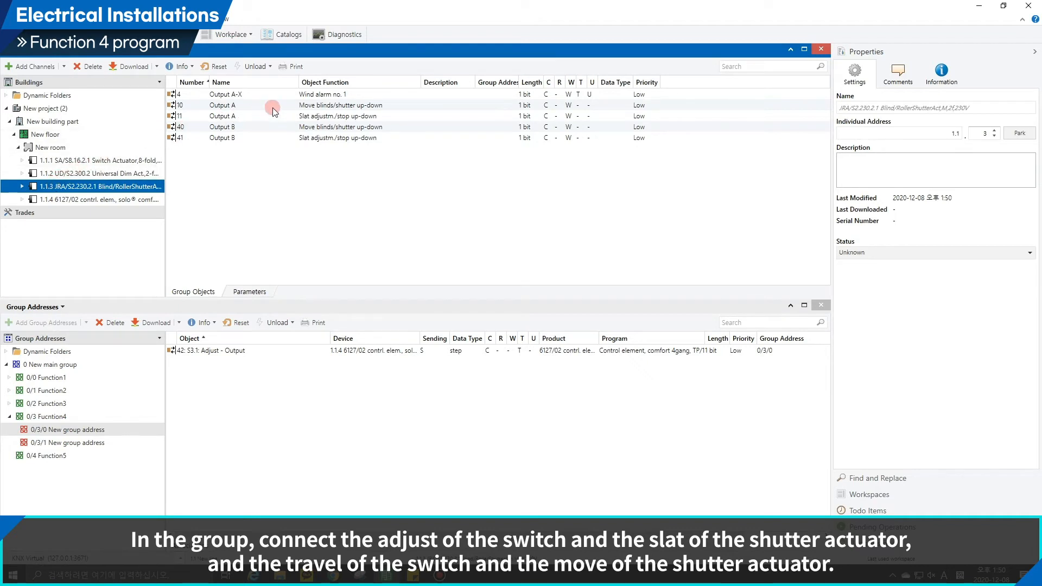
left_click_drag(309, 118, 278, 388)
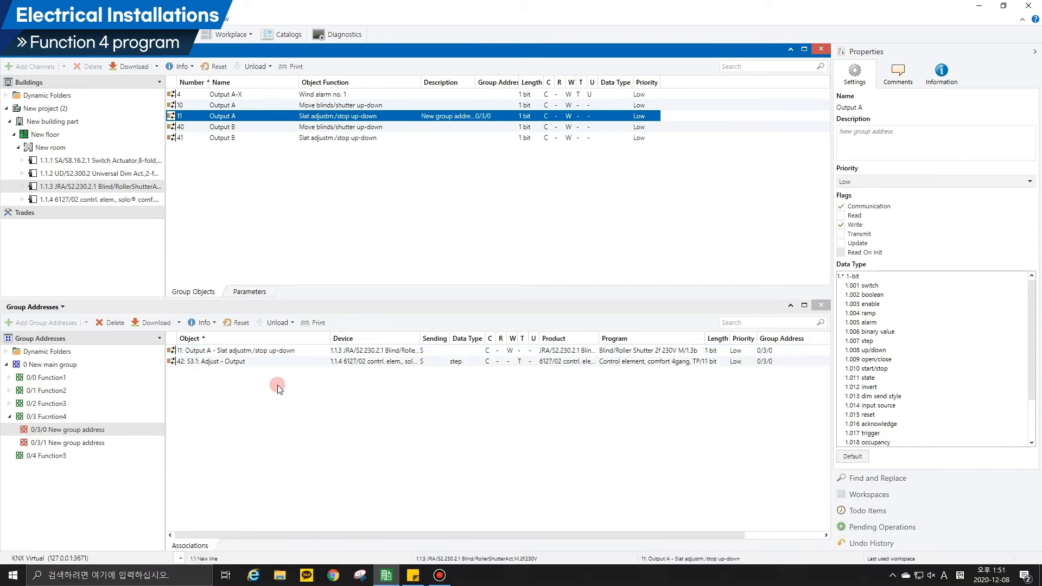
Link the Output A "Move blinds/shutter up-down" object of blind actuator 1.1.3 to group address 0/3/1.
left_click(66, 443)
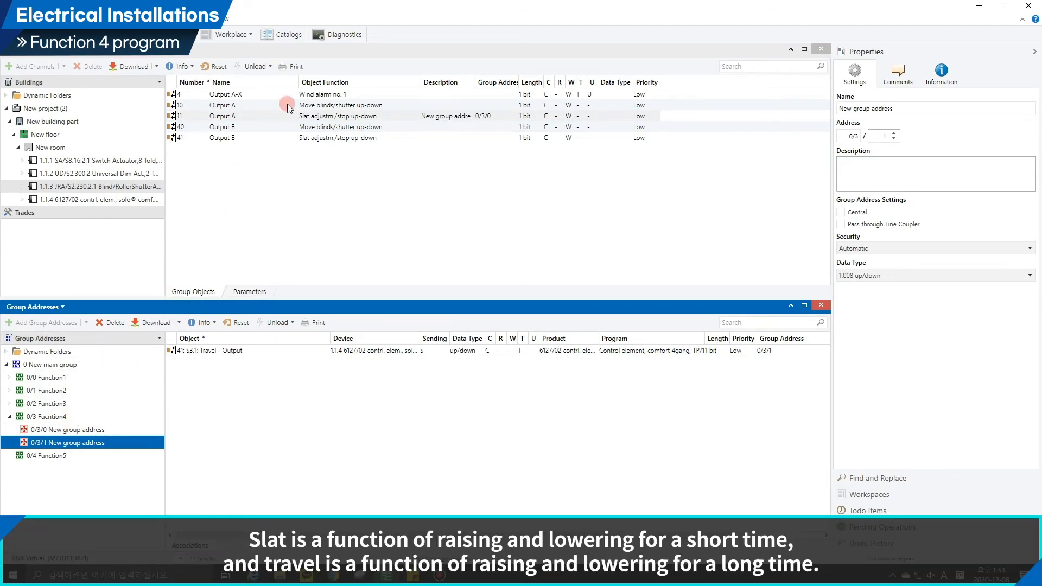
left_click(288, 107)
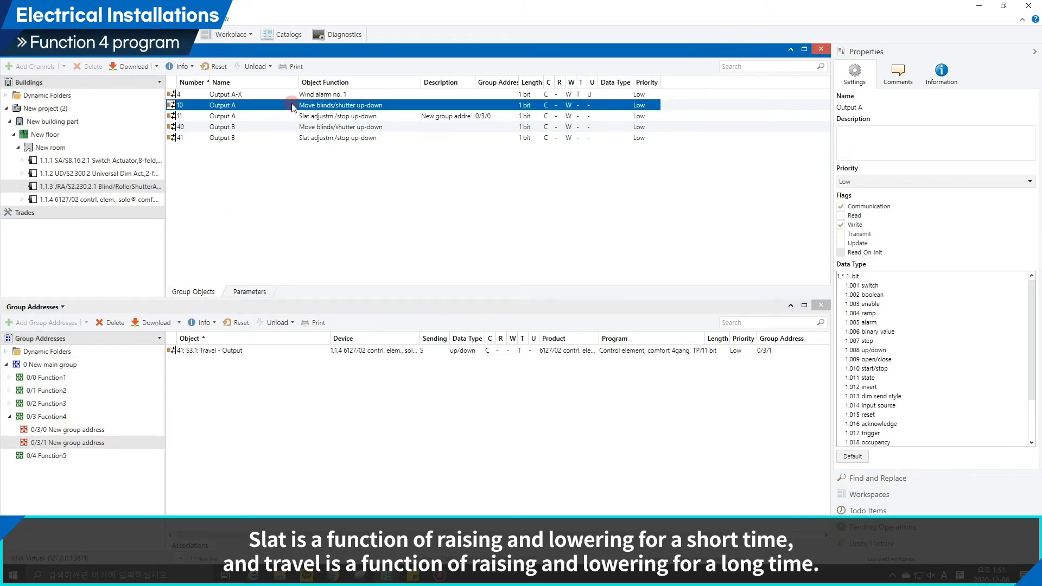
left_click_drag(292, 107, 272, 385)
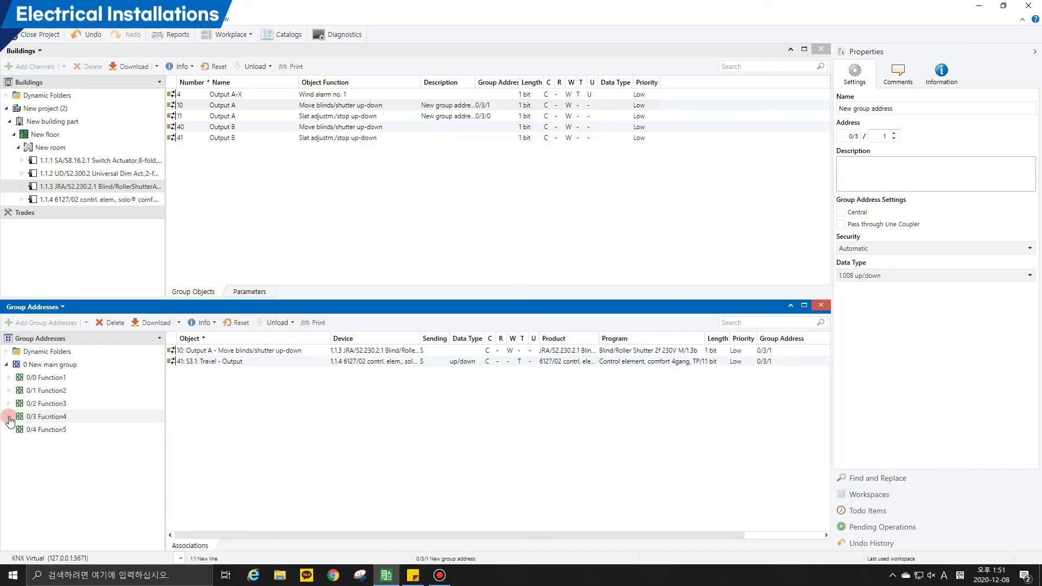
Add two group addresses to the 0/4 Function5 middle group and expand it to show them.
left_click(19, 427)
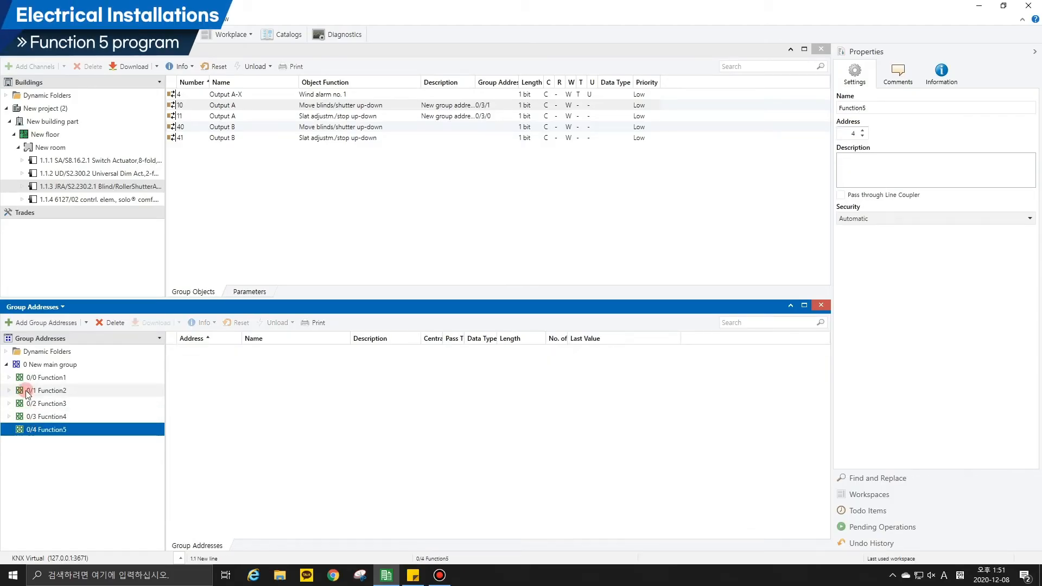
left_click(24, 322)
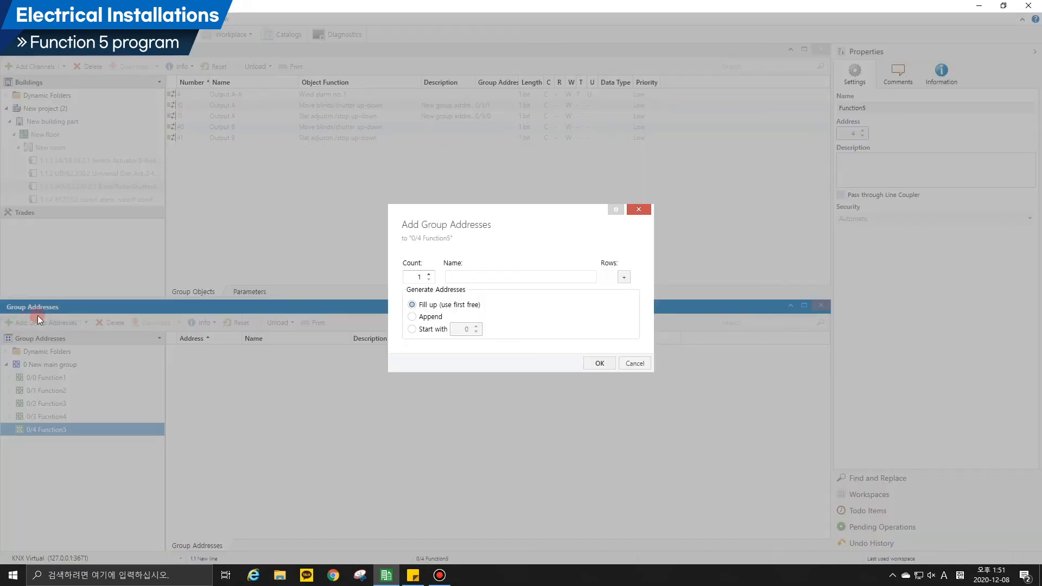
left_click(430, 274)
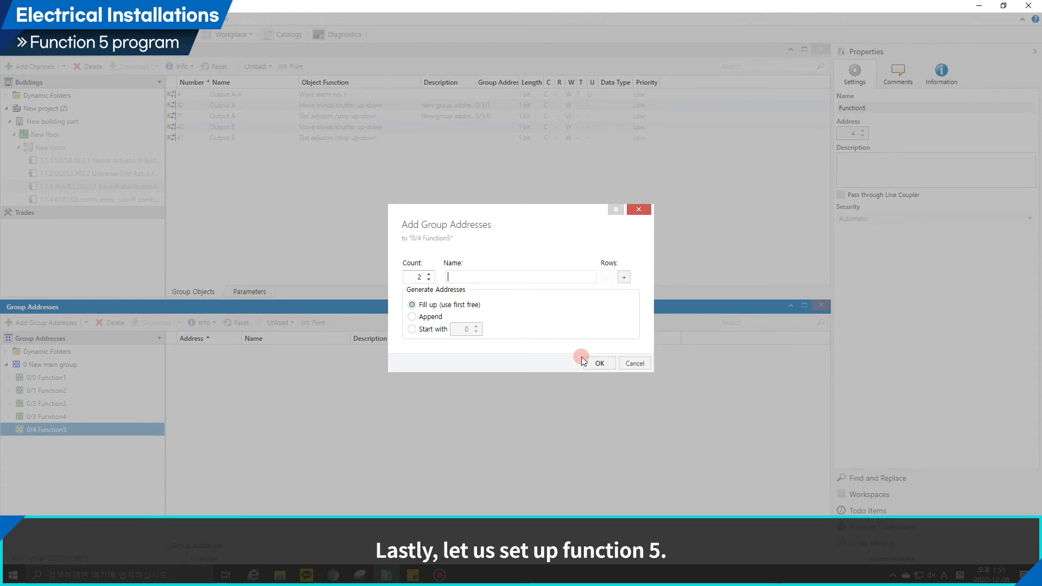
left_click(599, 364)
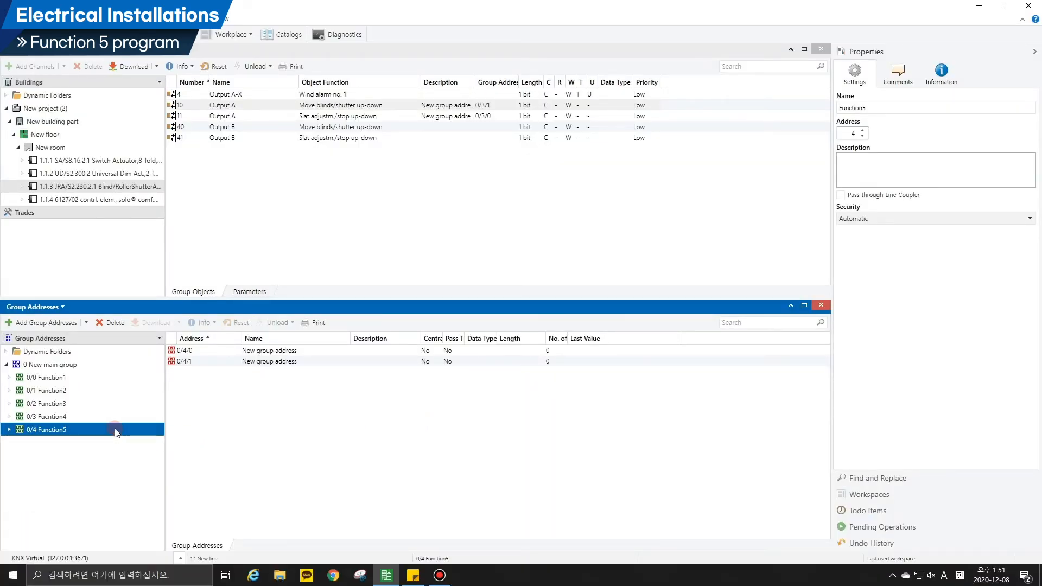
double_click(115, 431)
left_click(94, 443)
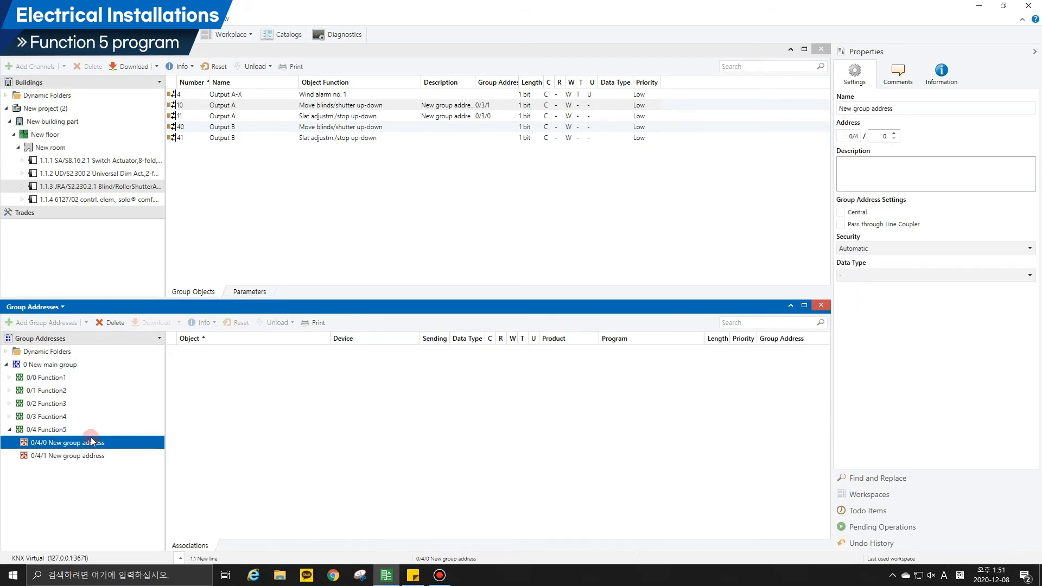
In the parameters of control element 1.1.4, set Rocker 4's application to "1-button light scene extension unit with memory function".
left_click(116, 199)
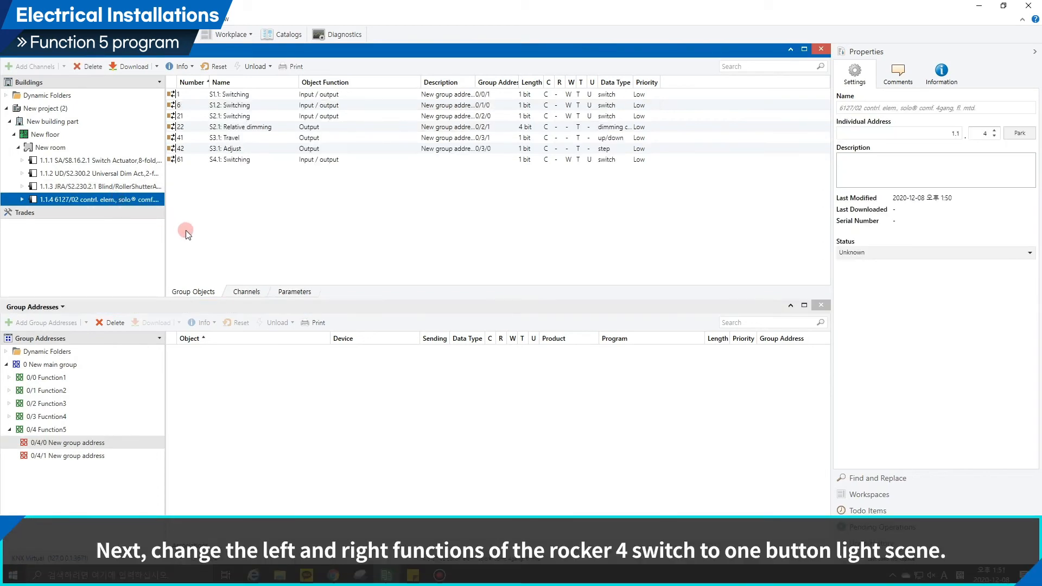
left_click(286, 290)
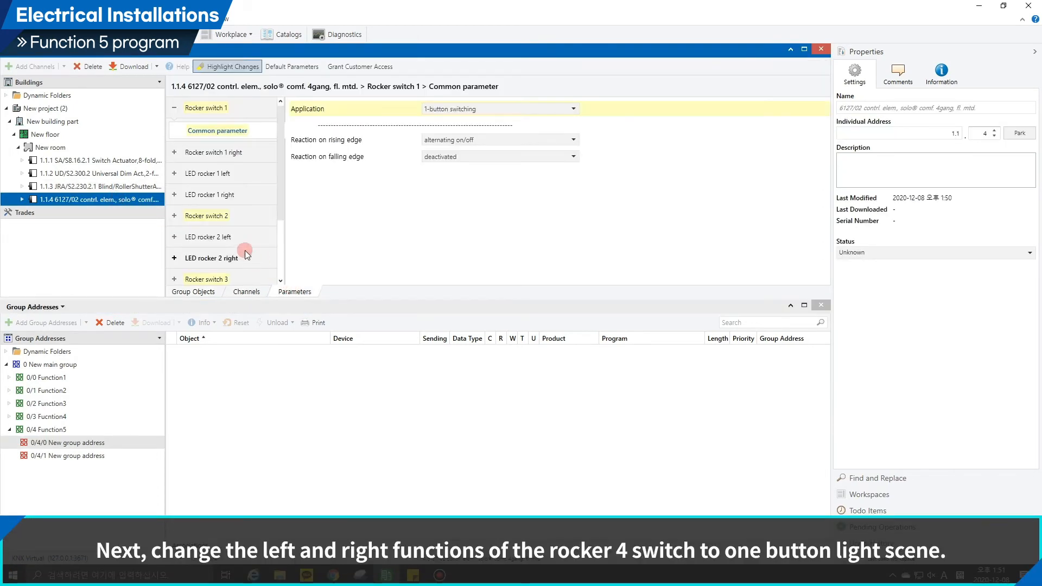
scroll(245, 247, "down", 3)
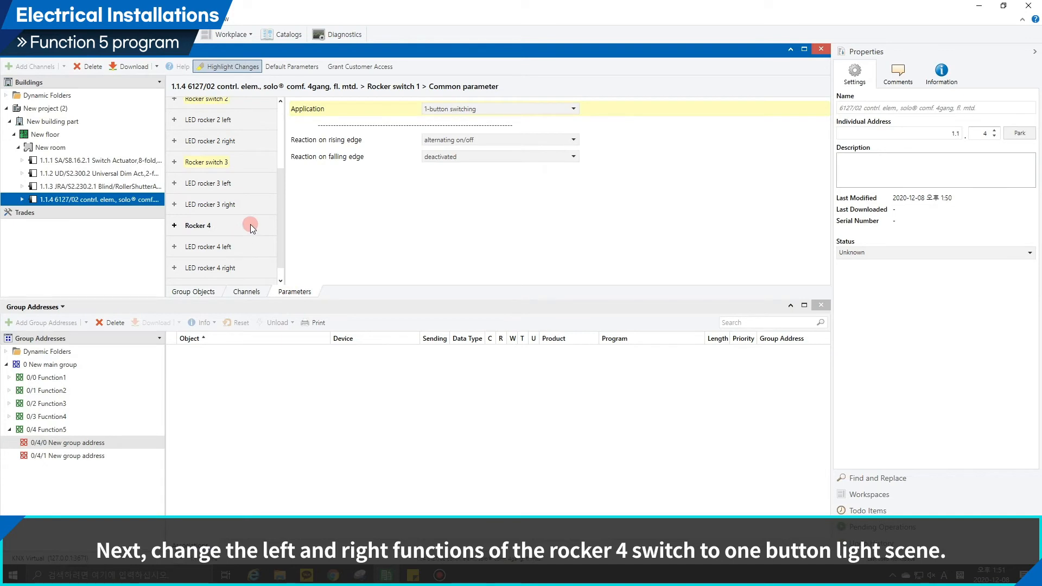
left_click(249, 224)
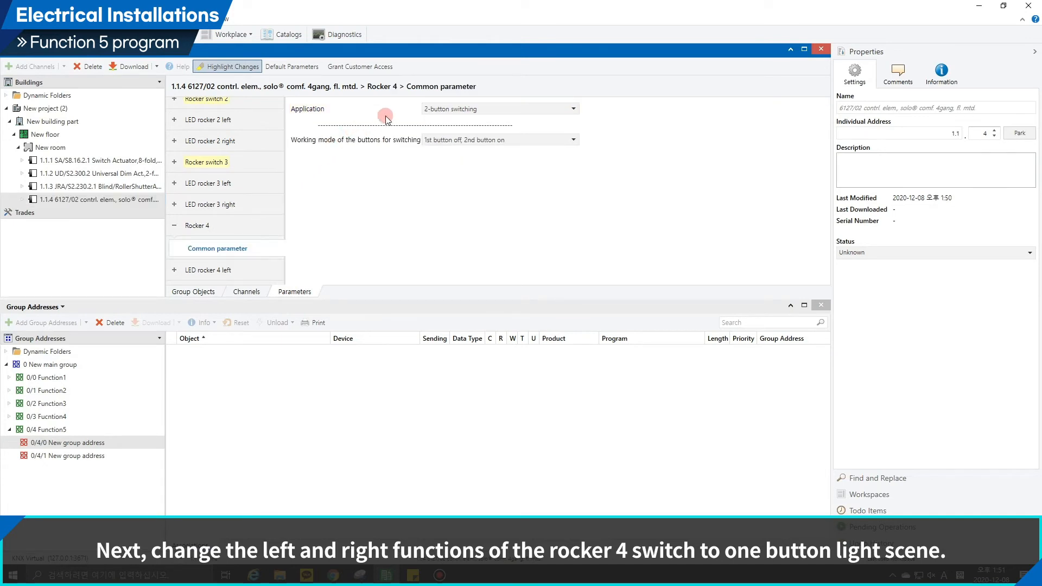
left_click(440, 110)
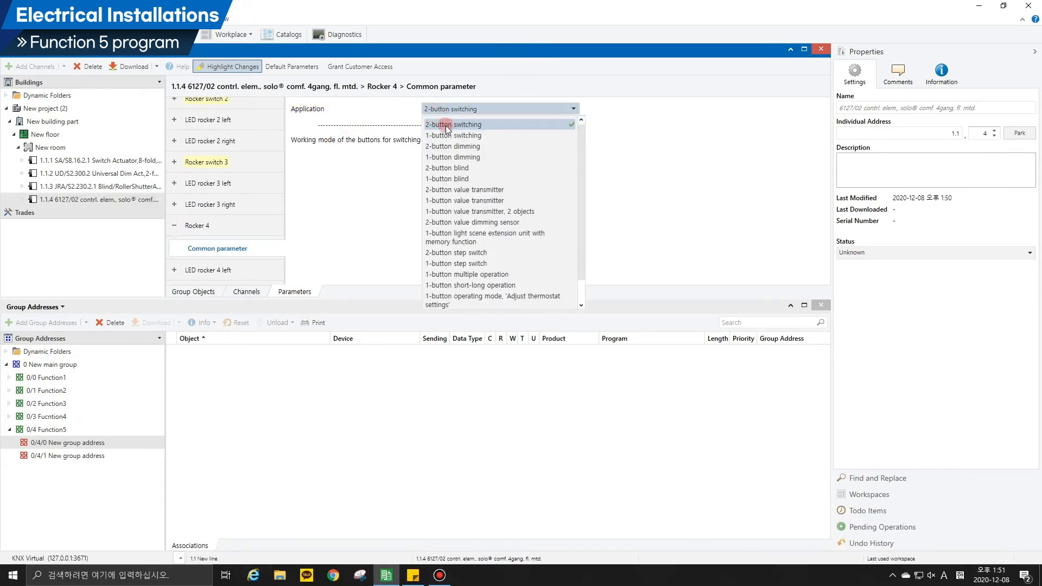
left_click(467, 239)
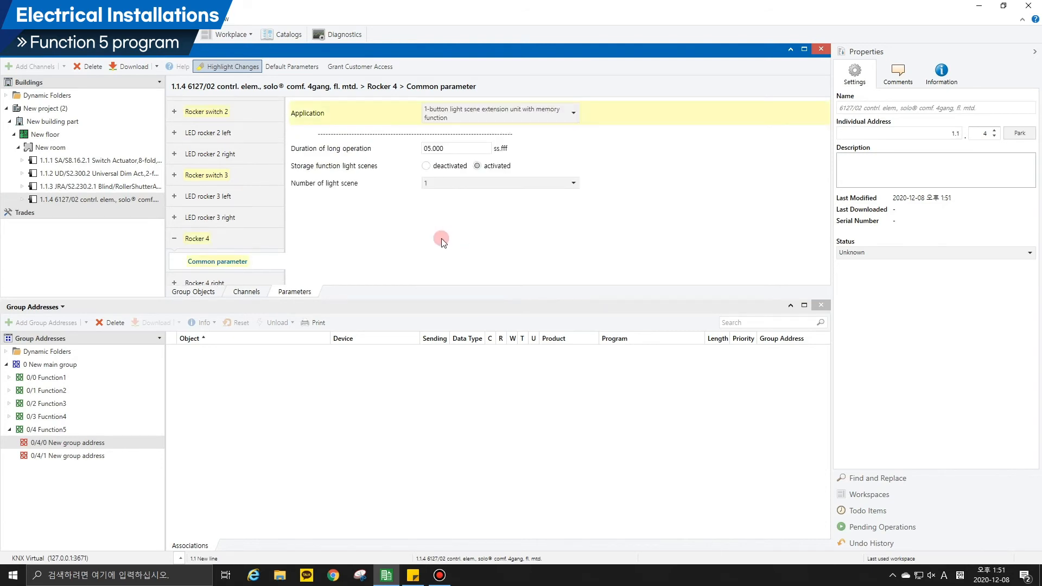
Set the application of Rocker 4 right to "1-button light scene extension unit with memory function".
scroll(236, 240, "down", 3)
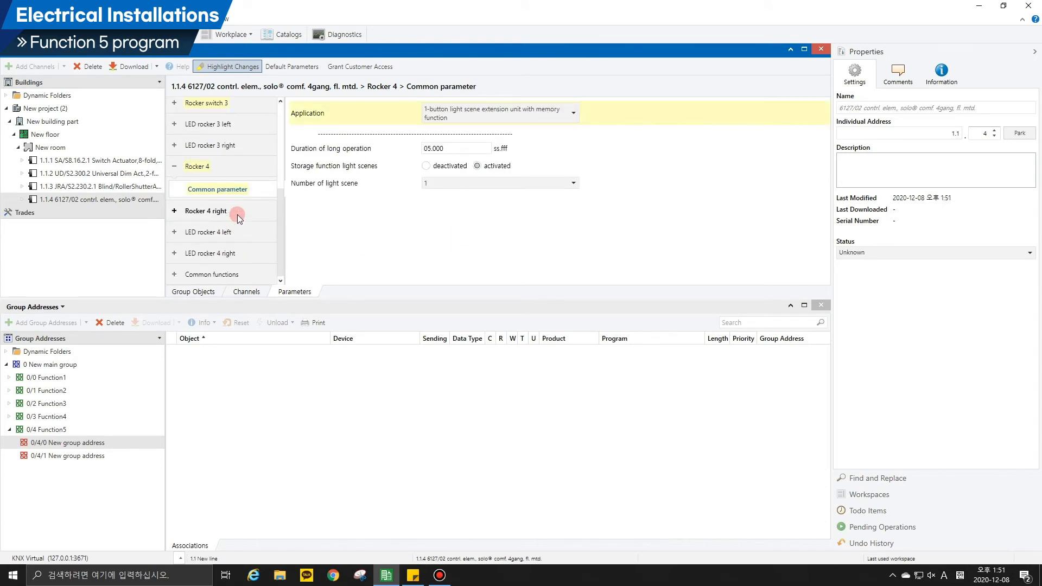
left_click(237, 216)
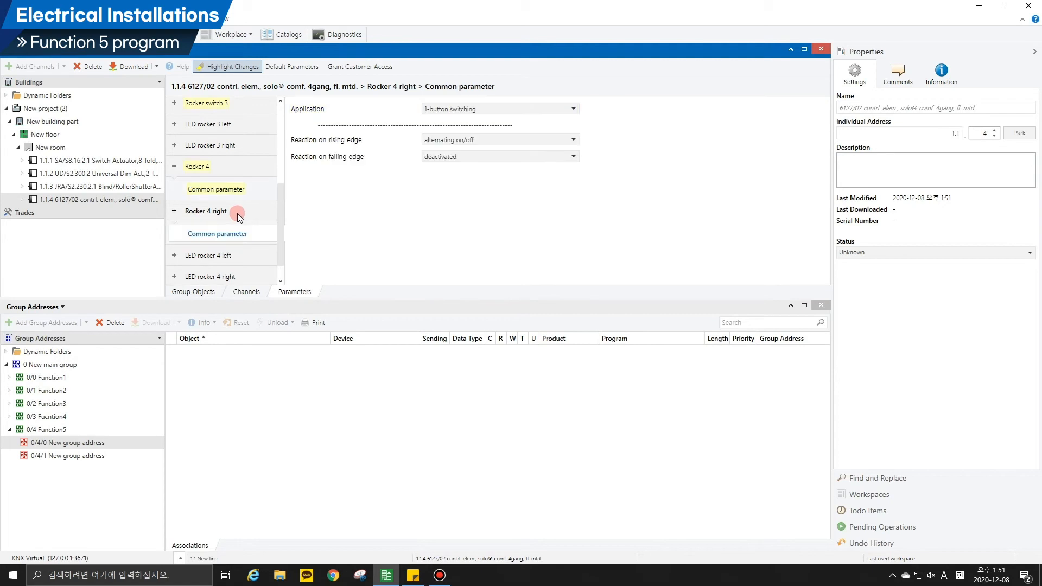
left_click(445, 106)
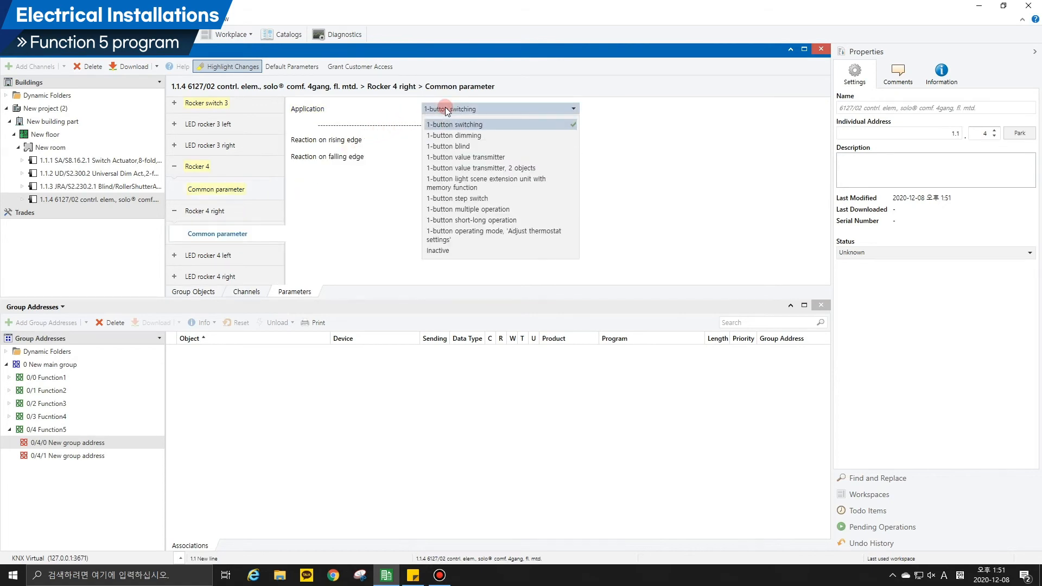
left_click(452, 175)
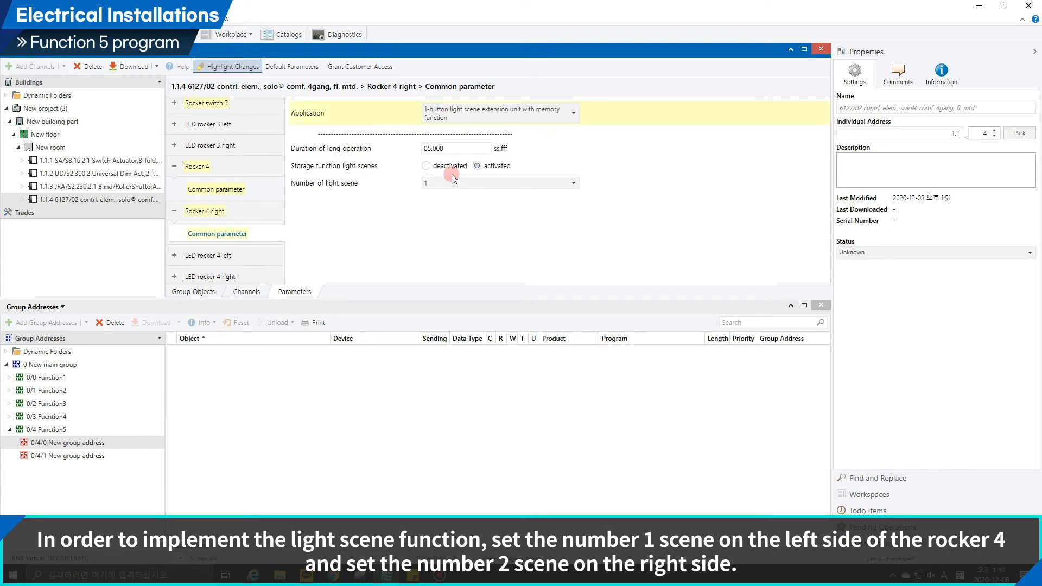
Set the number of light scene to 1 for Rocker 4 and to 2 for Rocker 4 right.
left_click(260, 167)
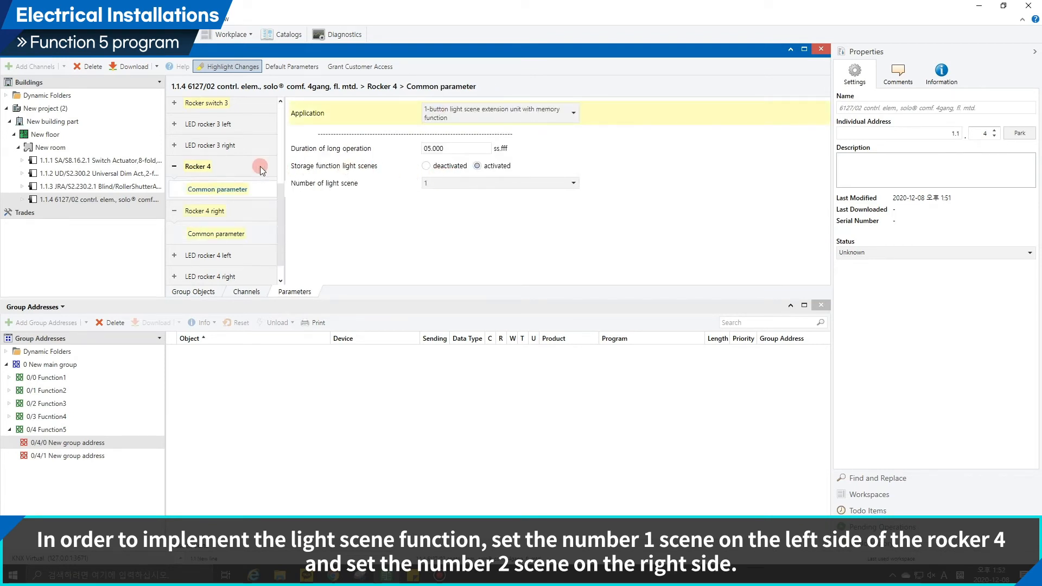
left_click(430, 183)
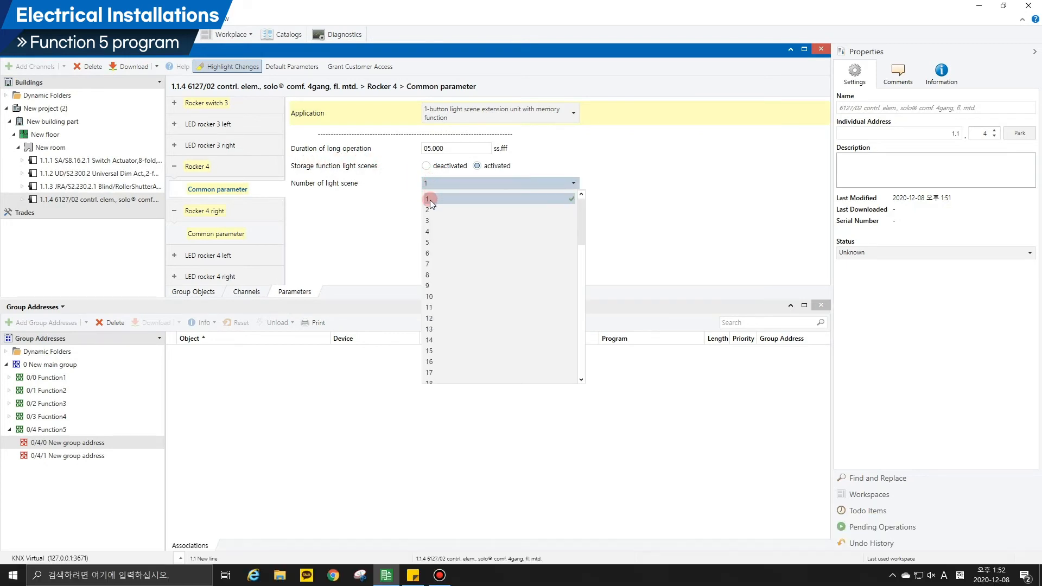
left_click(429, 200)
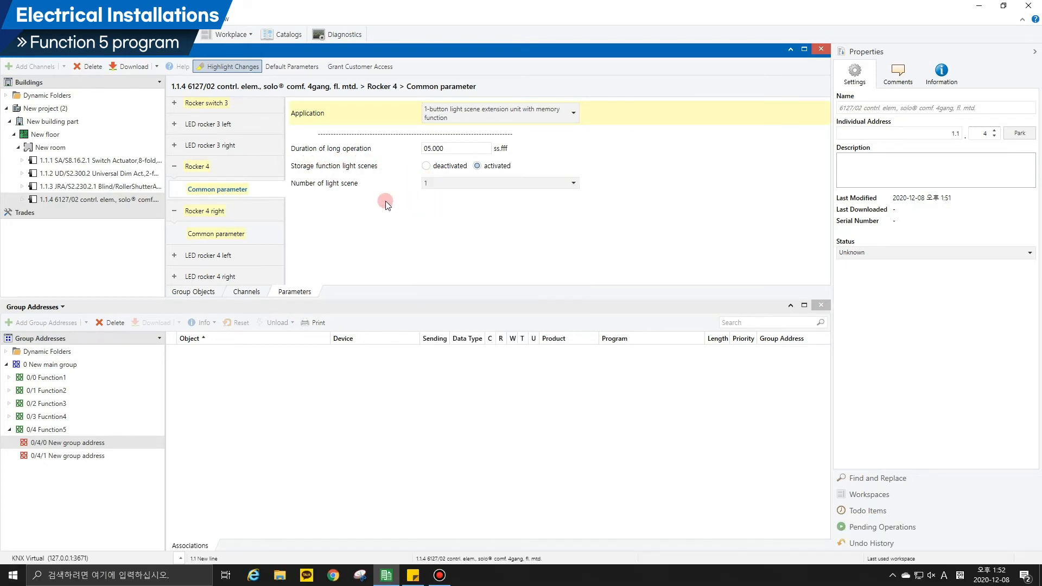
left_click(251, 210)
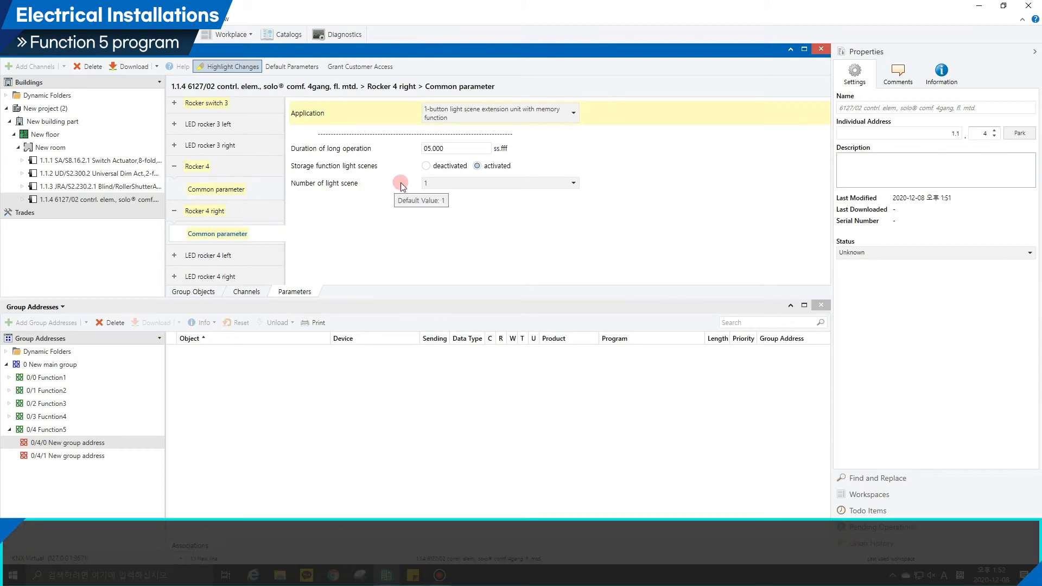
left_click(435, 185)
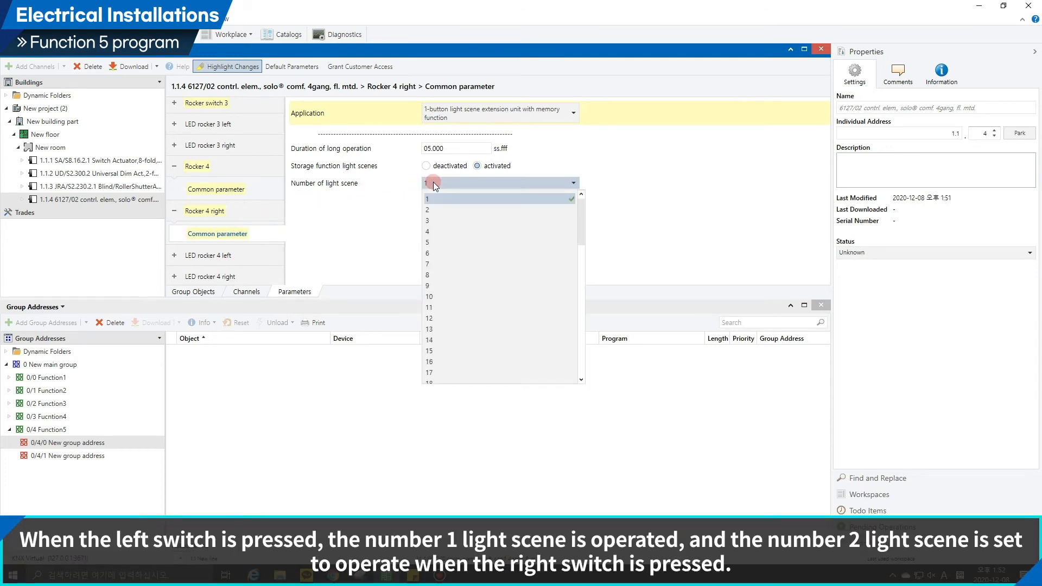
left_click(433, 208)
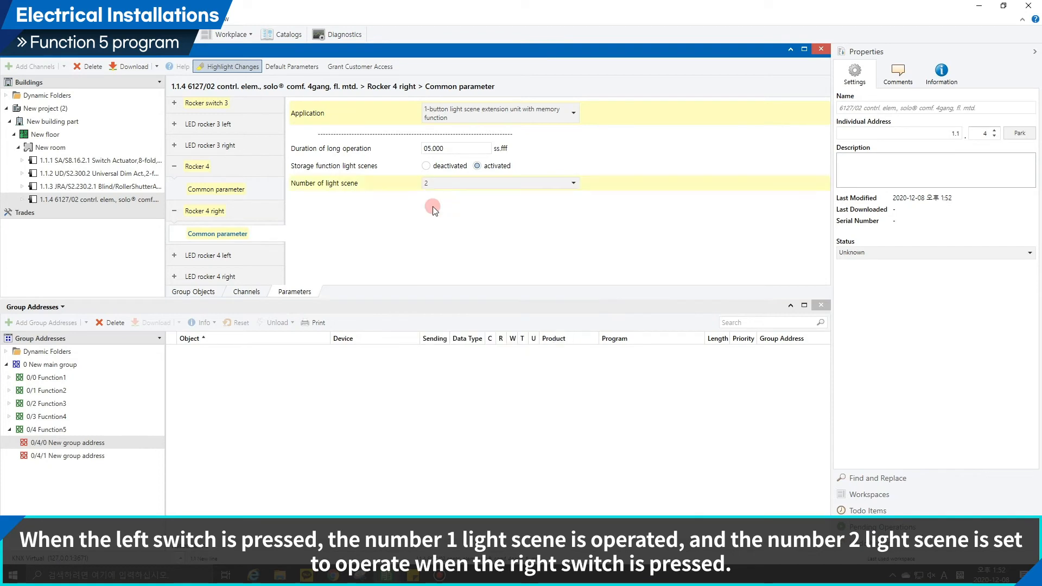
Show the control element's group objects and rename group address 0/4/0 to scene1.
left_click(200, 291)
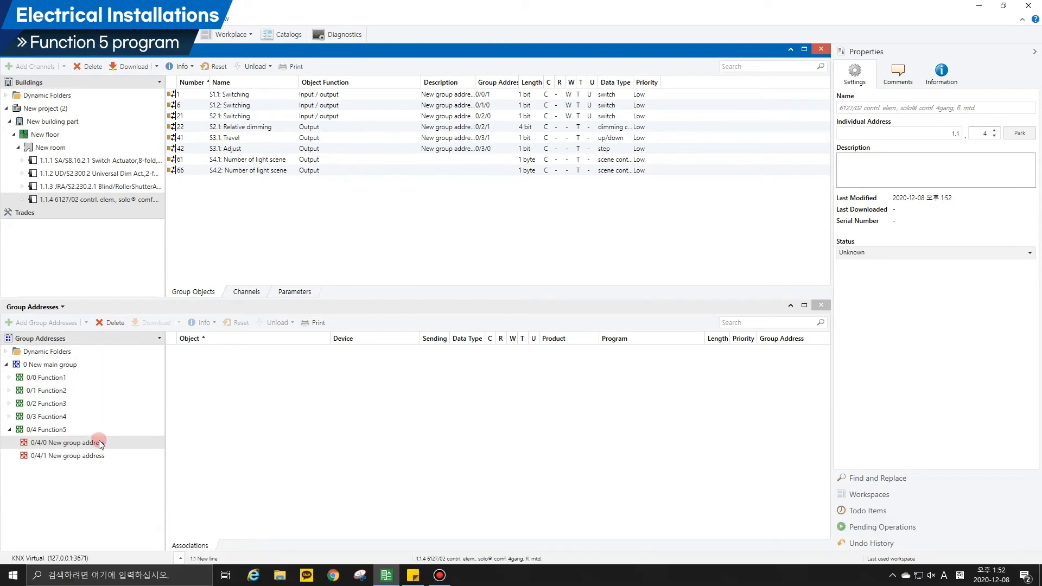
left_click(100, 442)
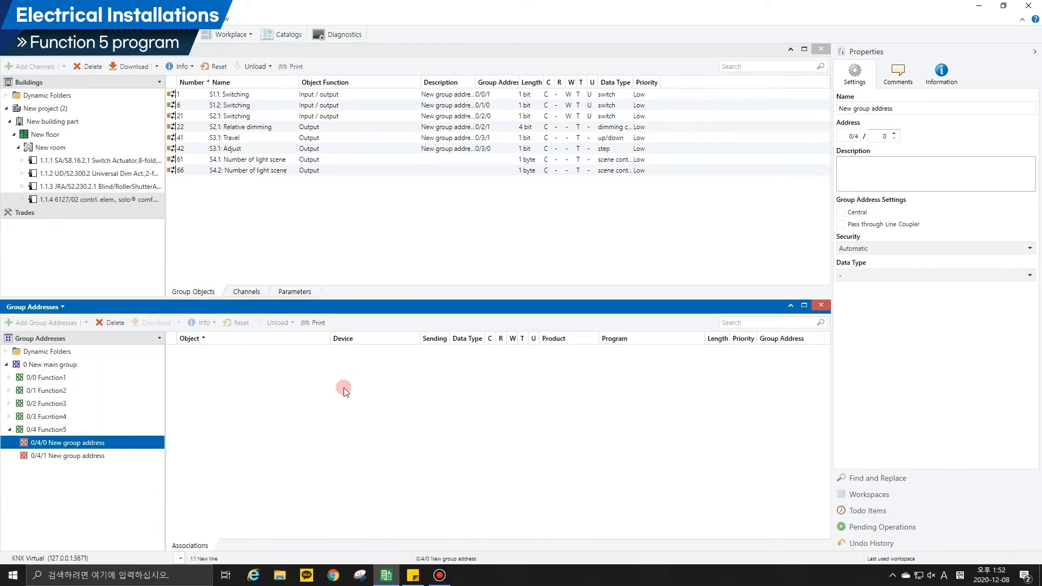
left_click_drag(902, 103, 829, 109)
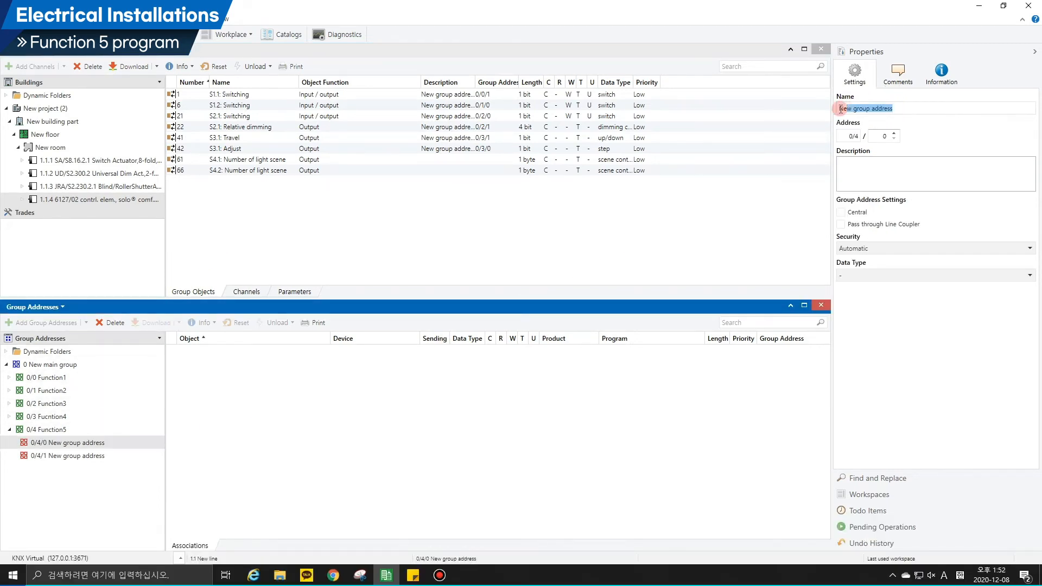
type("scene1")
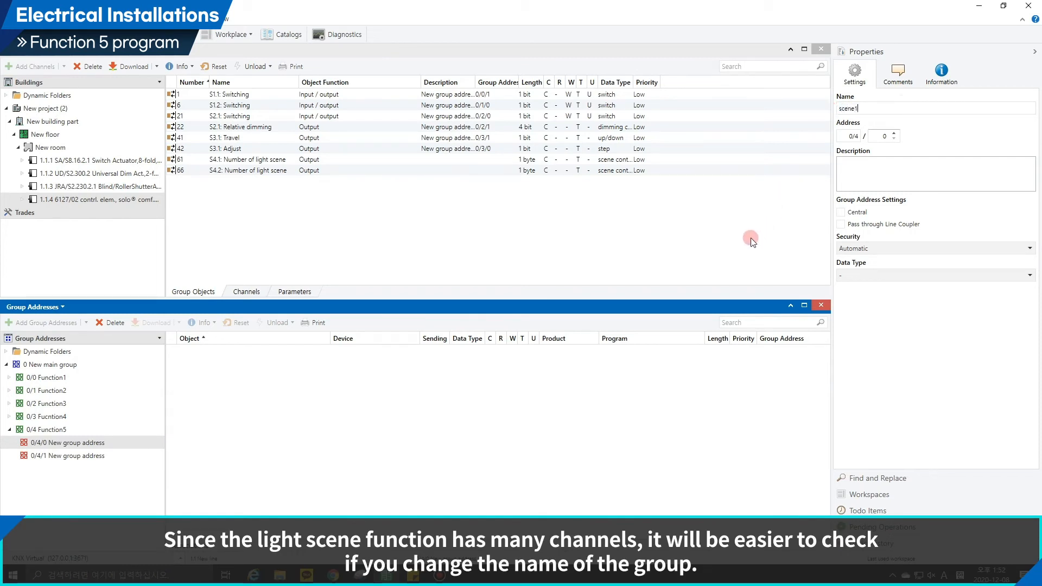
left_click(750, 239)
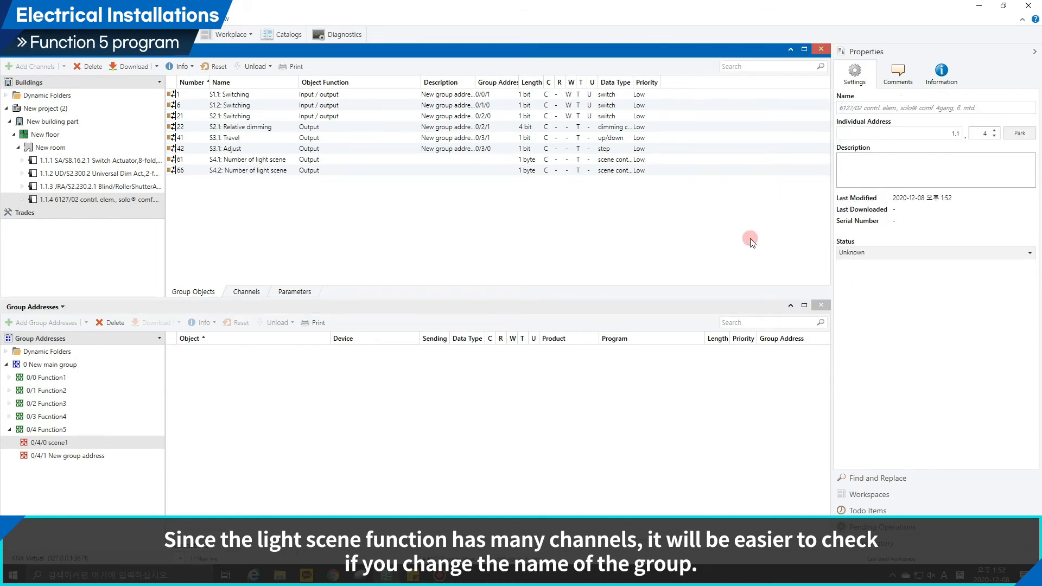
Rename group address 0/4/1 to scene2.
left_click(56, 457)
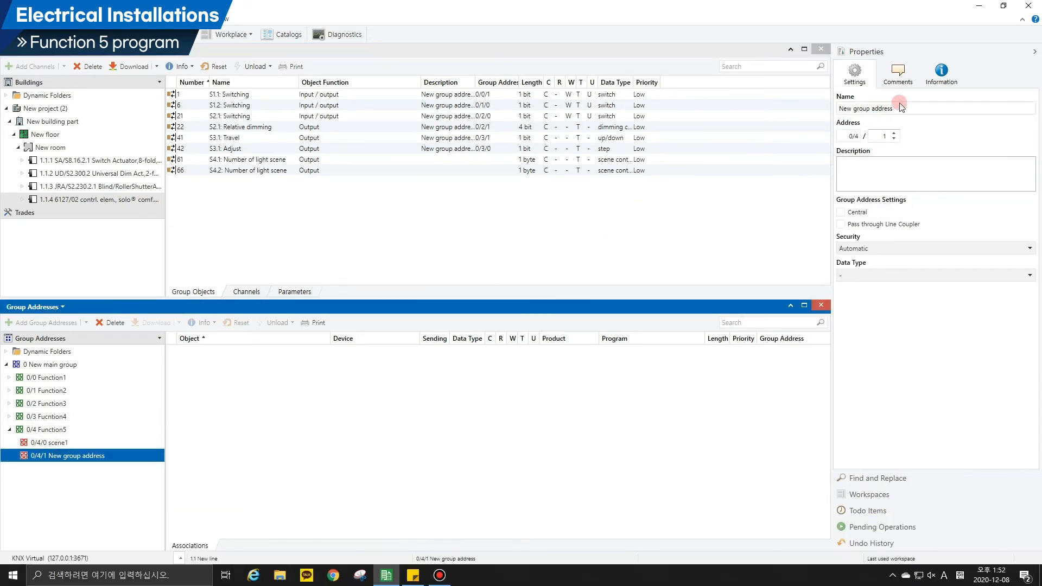
left_click(900, 107)
type("scen")
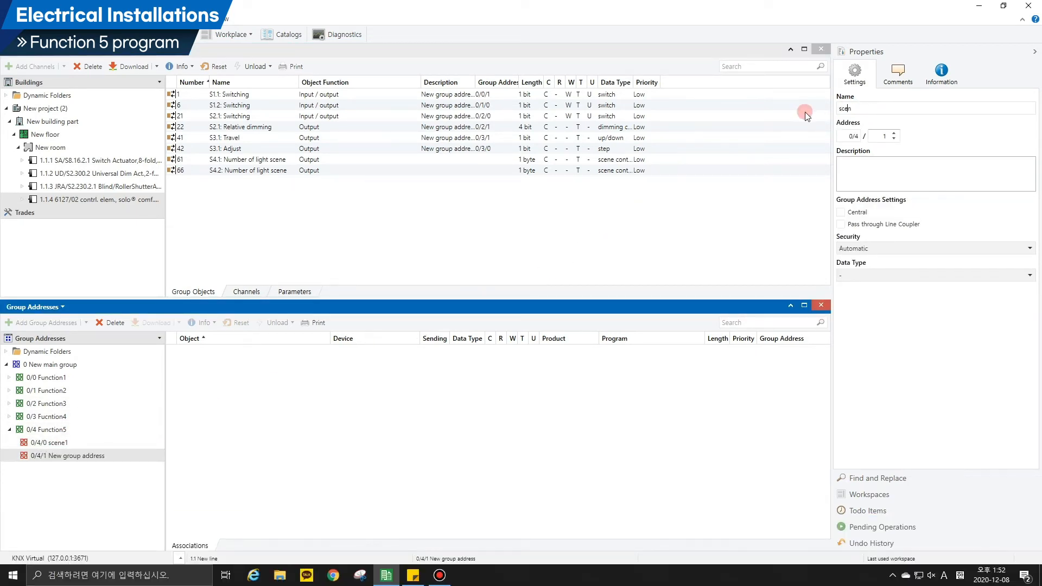
type("e2")
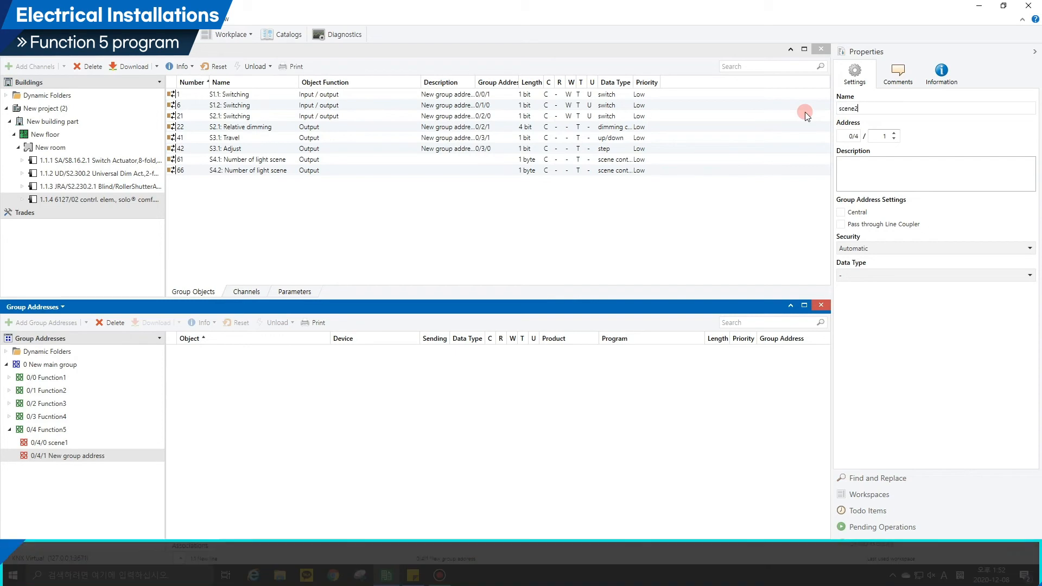
left_click(756, 222)
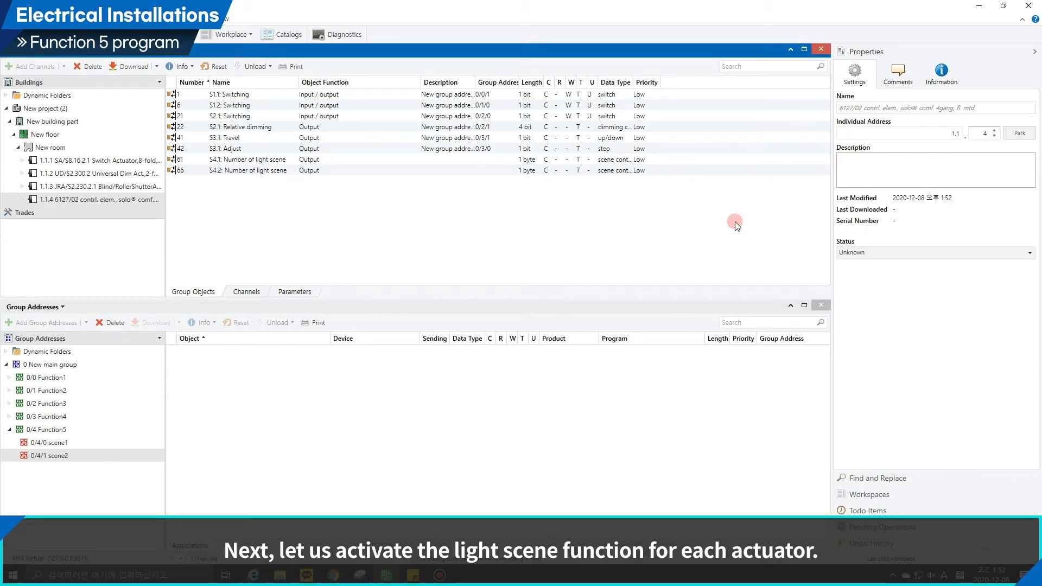
Enable the "scene (8 bit)" function for output A of the SA/S8.16.2.1 switch actuator.
left_click(101, 162)
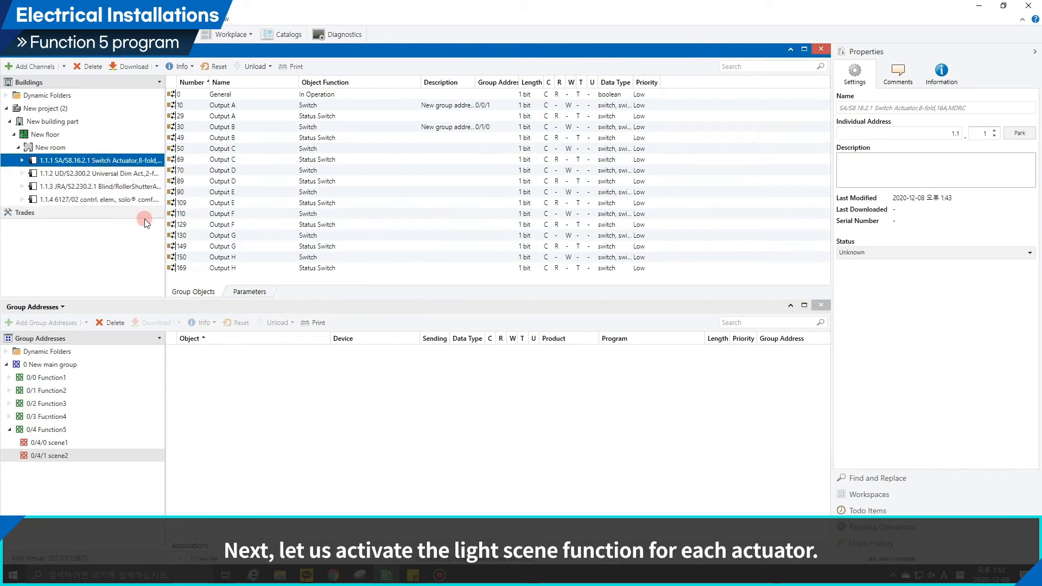
left_click(237, 292)
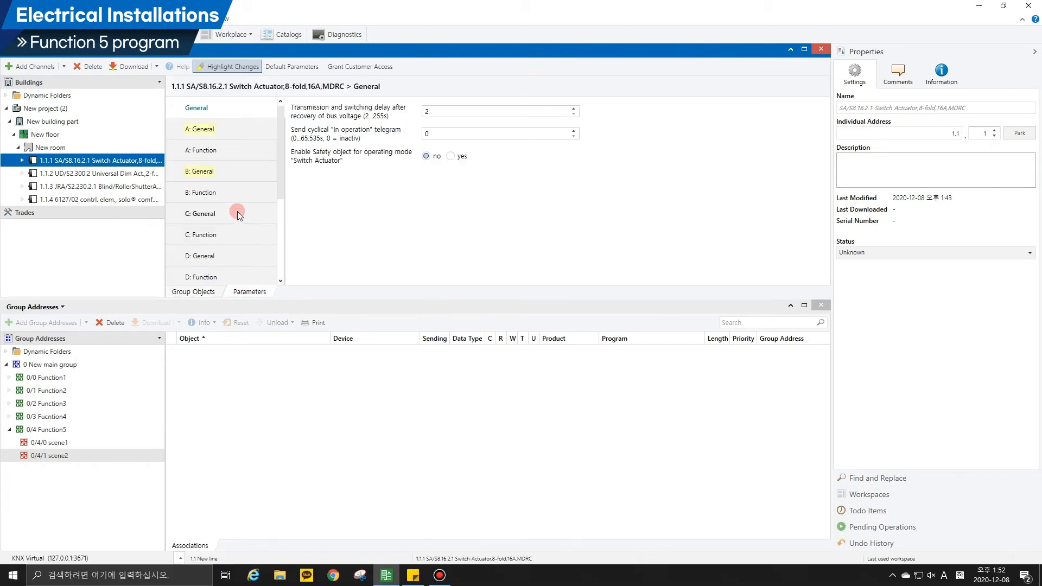
left_click(226, 153)
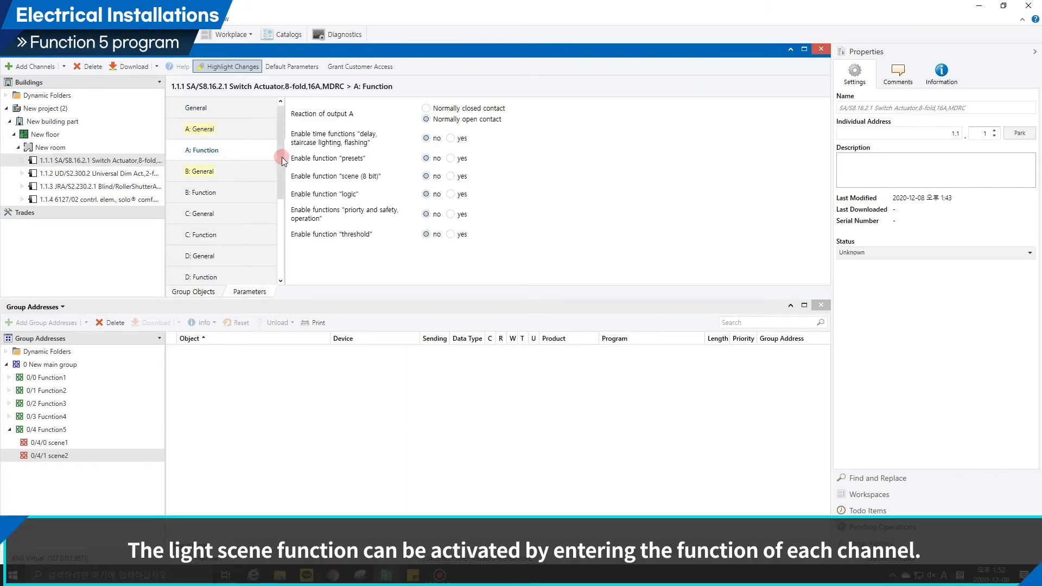
left_click(462, 177)
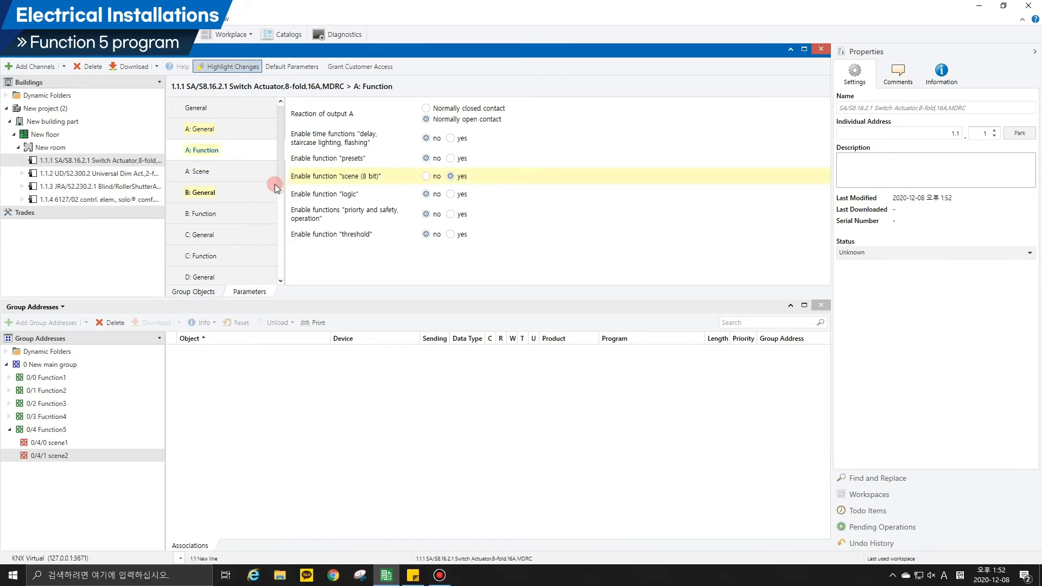
Assign output A to Scene 1 with standard value ON and to Scene 2 with standard value OFF.
left_click(249, 173)
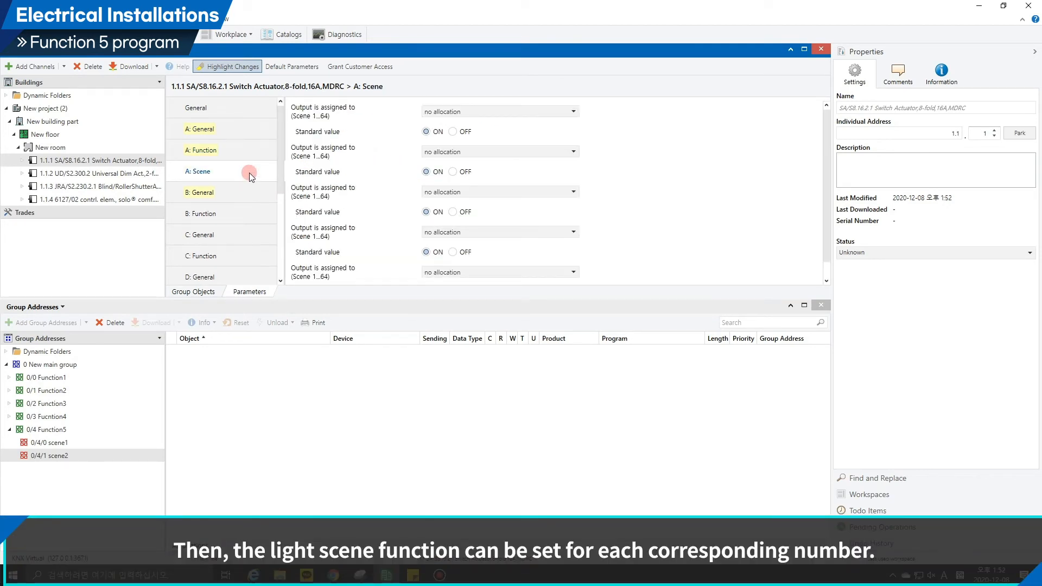
left_click(441, 111)
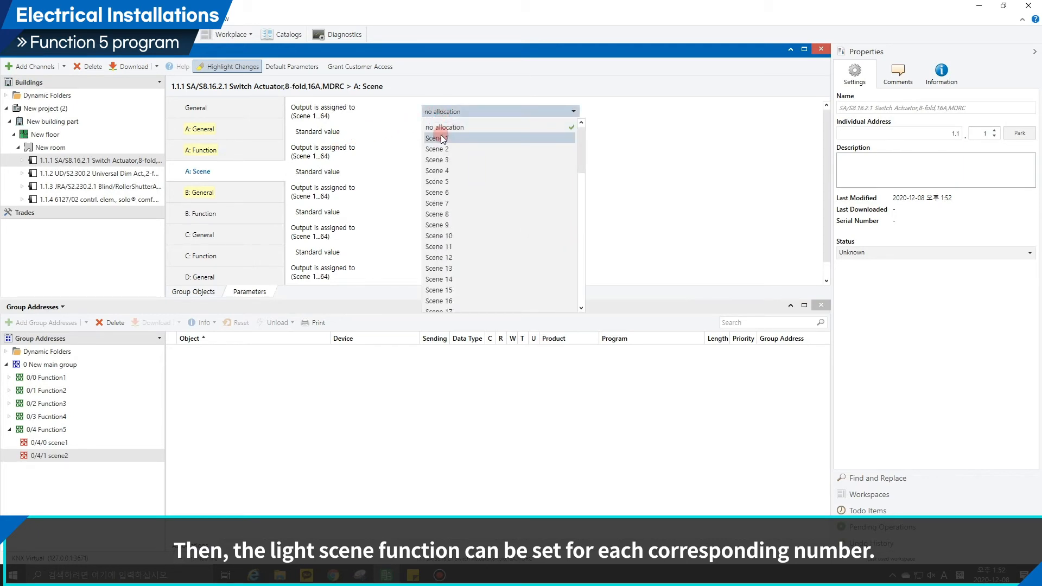
left_click(443, 139)
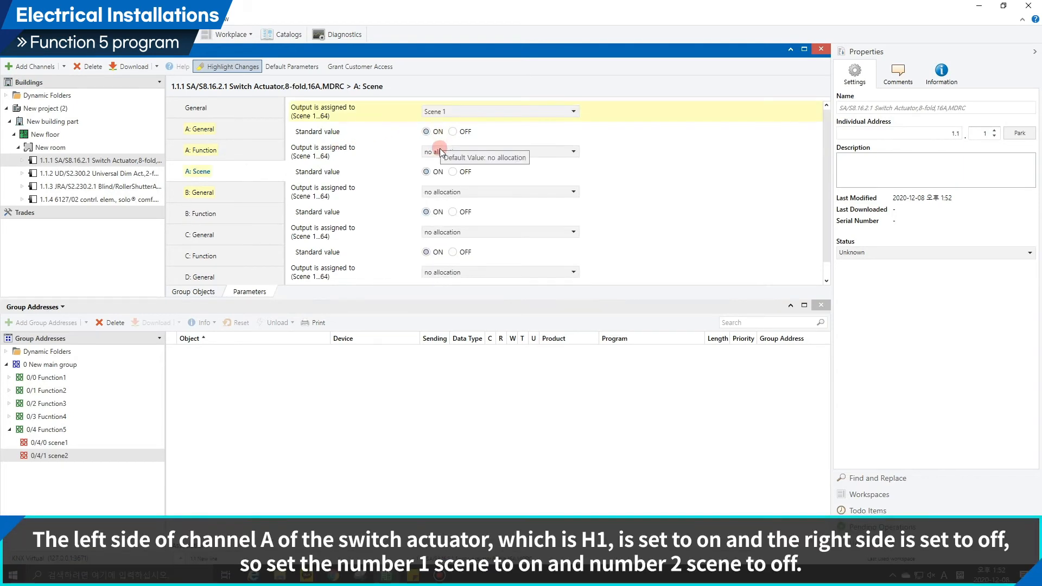
left_click(441, 151)
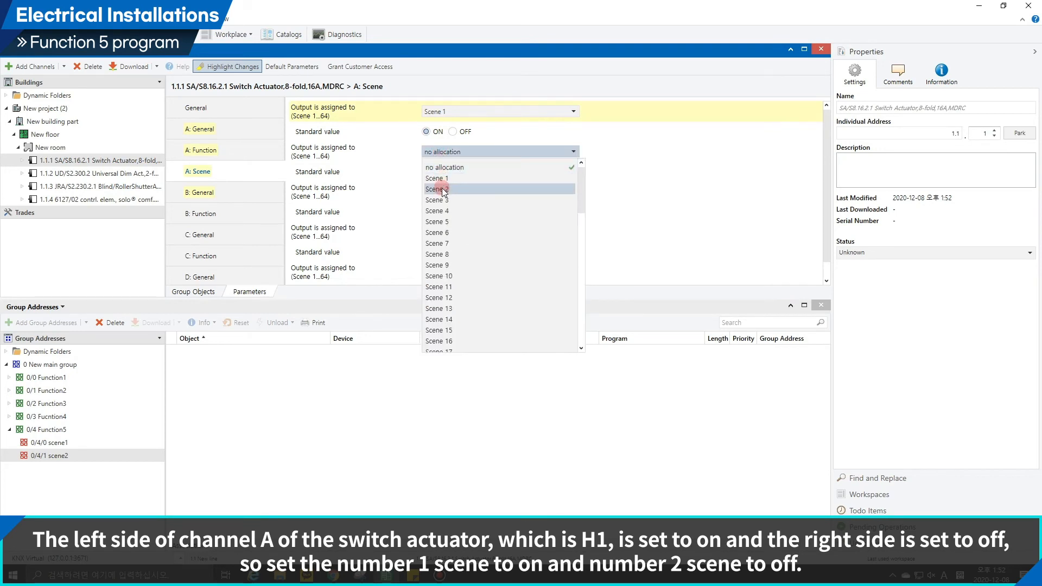
left_click(442, 189)
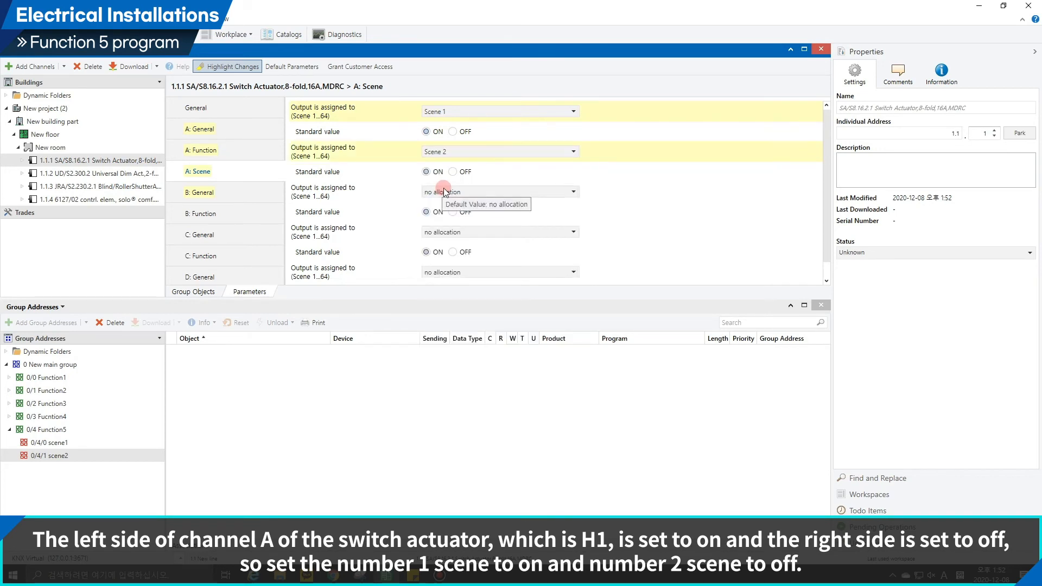
left_click(427, 132)
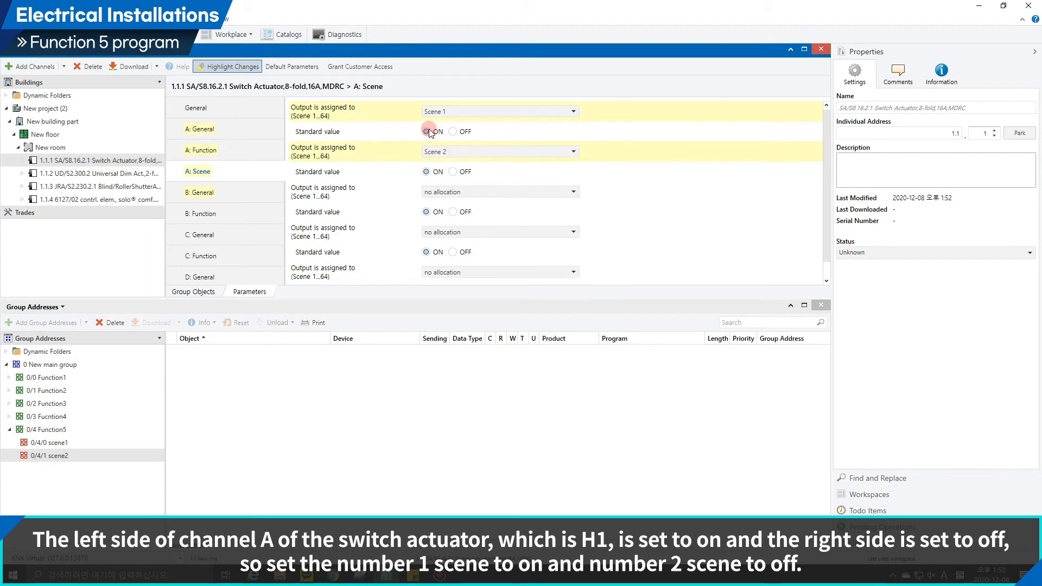
left_click(454, 172)
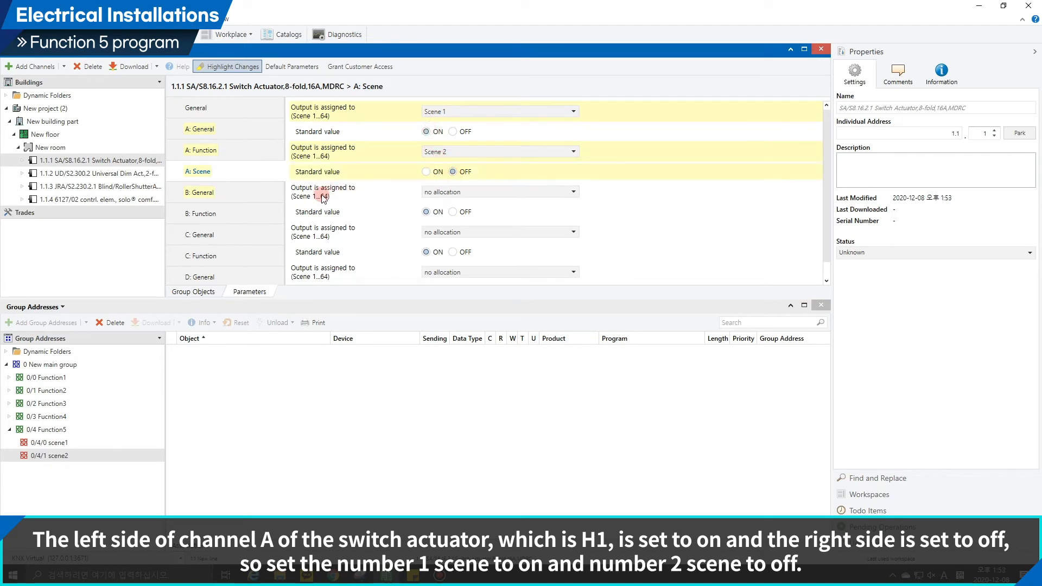
Enable the "scene (8 bit)" function for output B and assign it to Scene 1 as OFF and Scene 2 as ON.
left_click(244, 213)
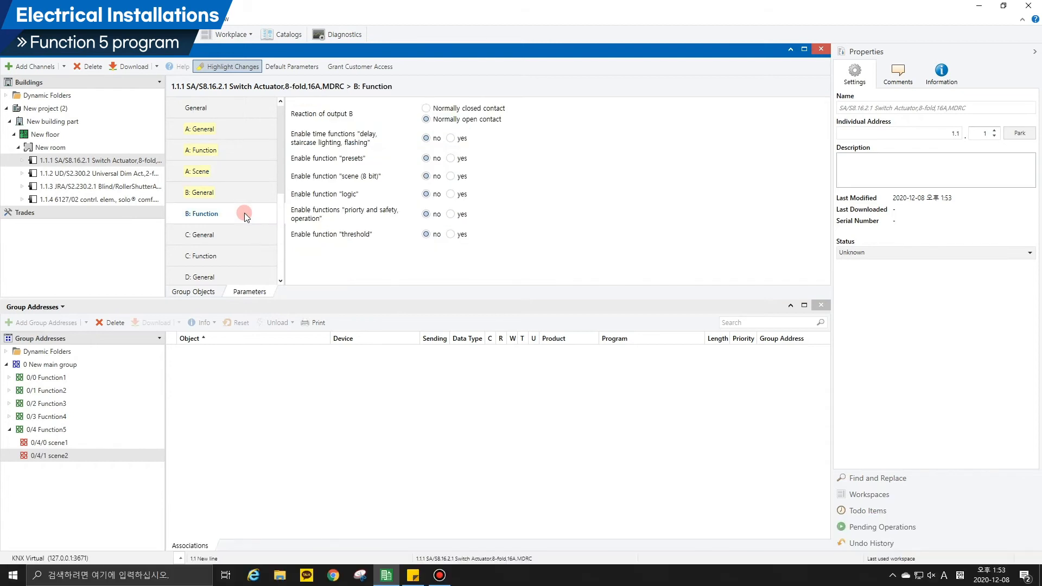
left_click(451, 176)
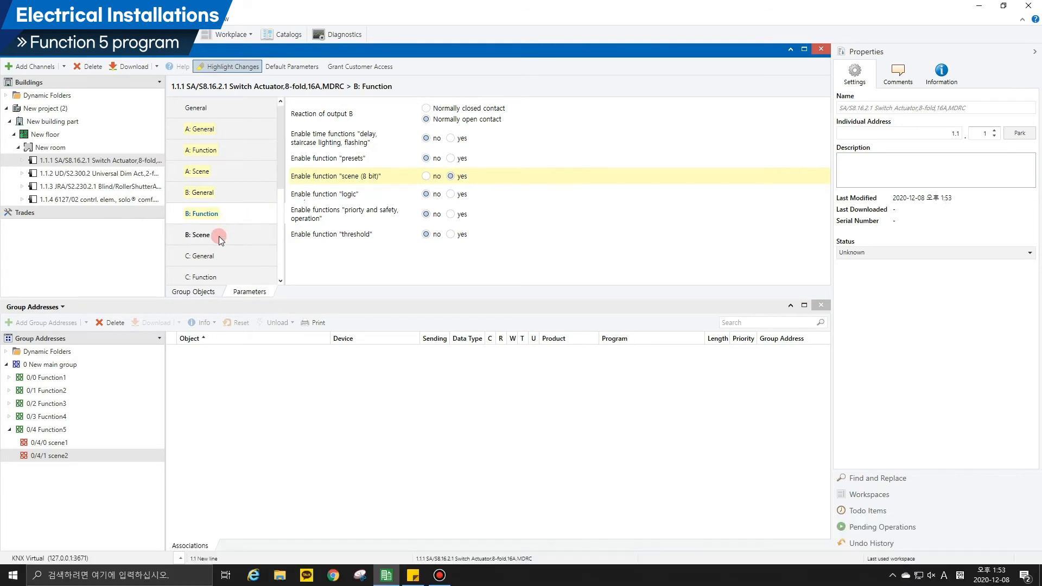
left_click(219, 236)
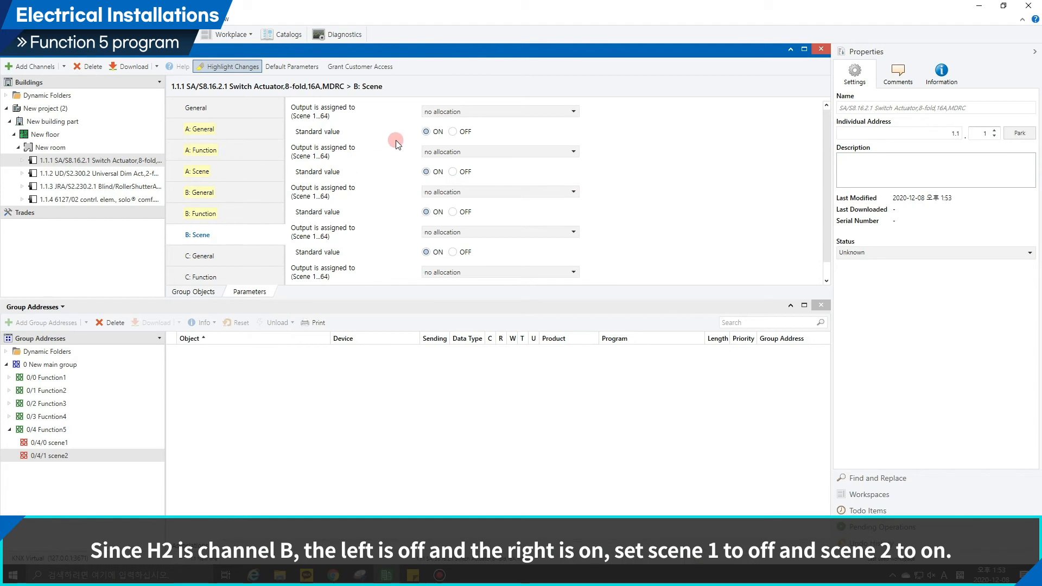
left_click(438, 113)
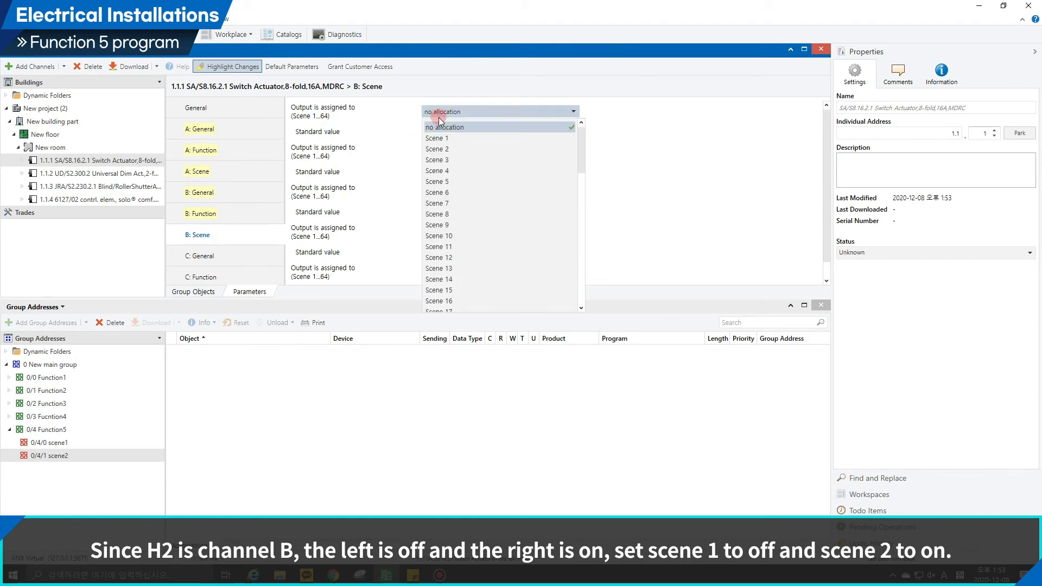
left_click(441, 137)
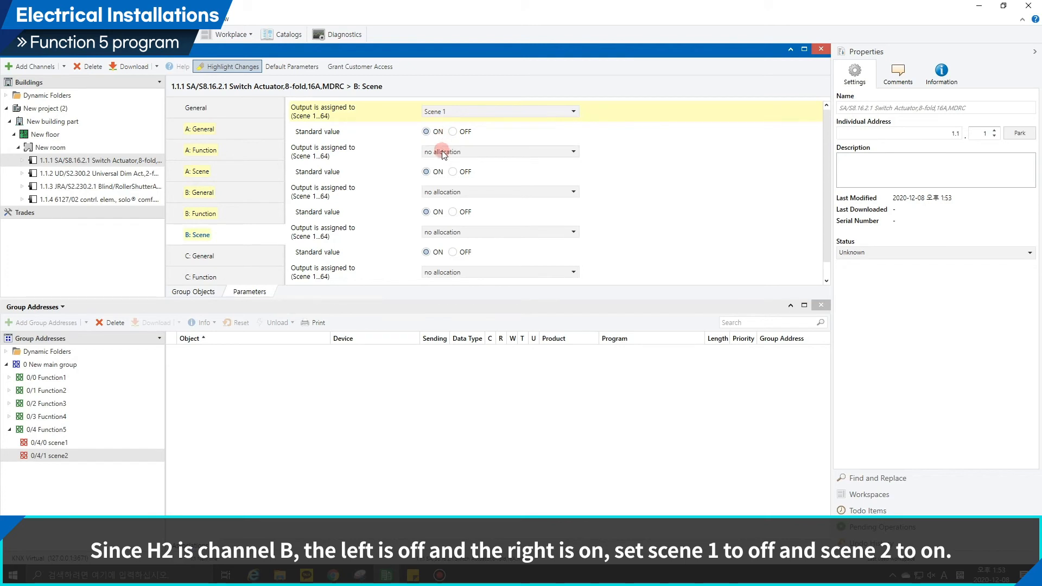
left_click(442, 151)
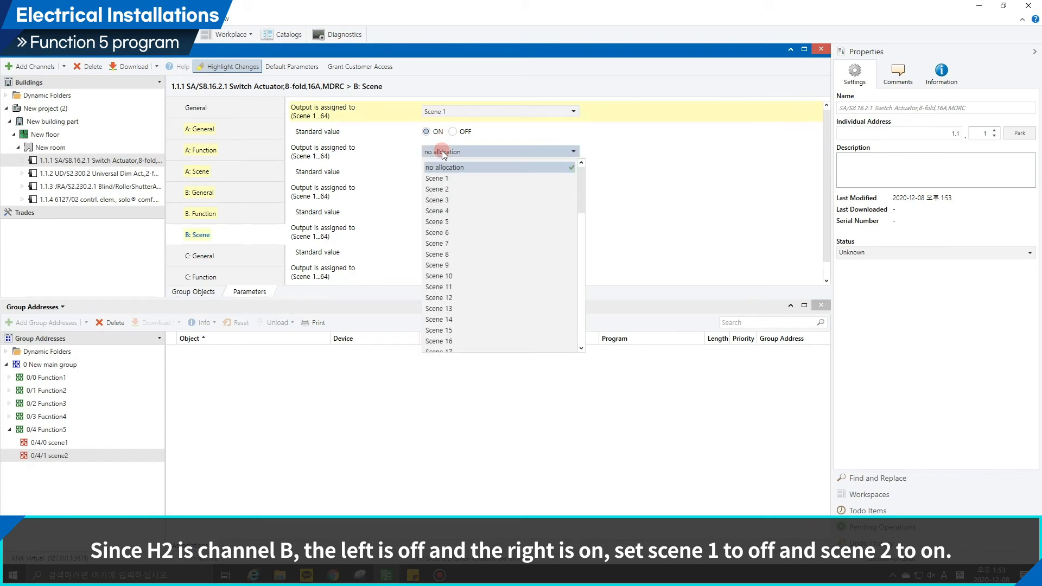
left_click(437, 189)
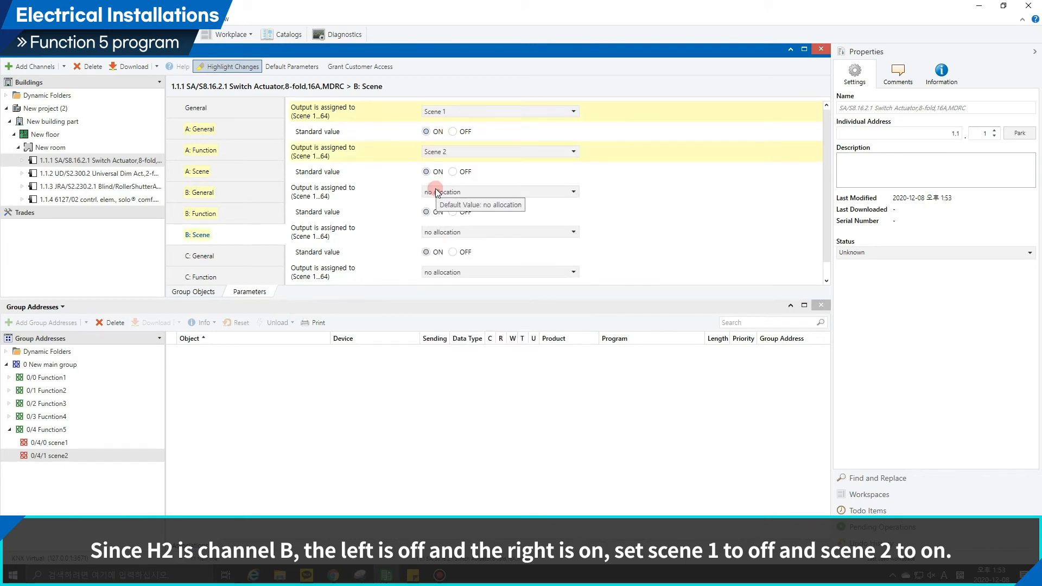
left_click(453, 132)
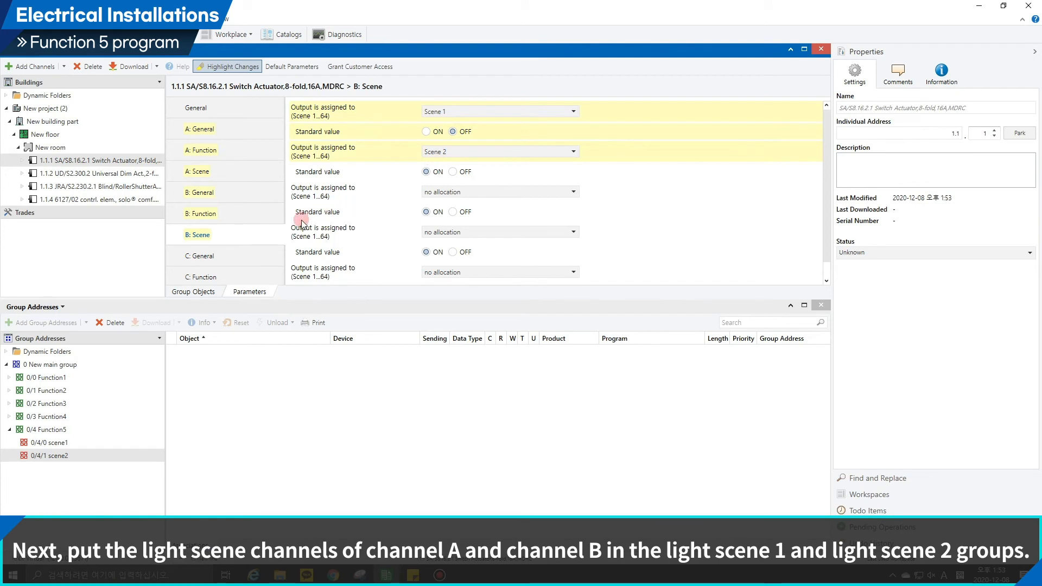
Link the 8 bit scene objects of outputs A and B to group addresses 0/4/0 scene1 and 0/4/1 scene2.
left_click(187, 292)
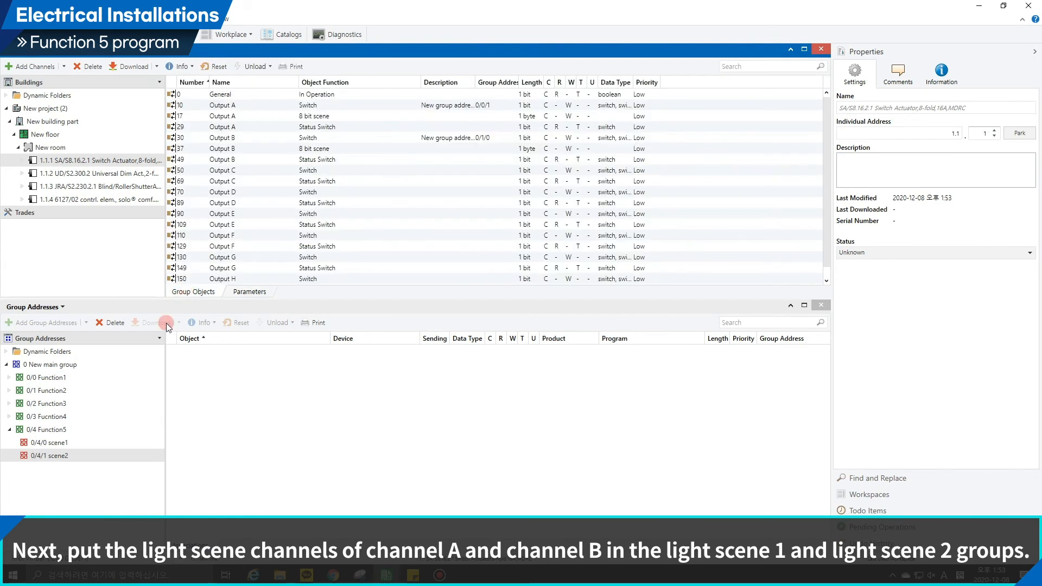
left_click(105, 444)
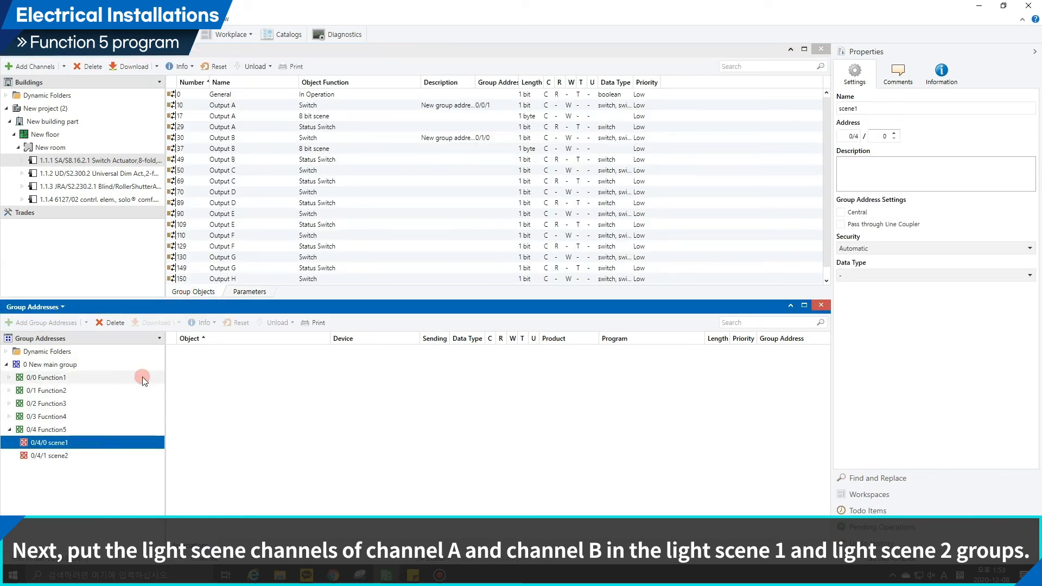
left_click(322, 117)
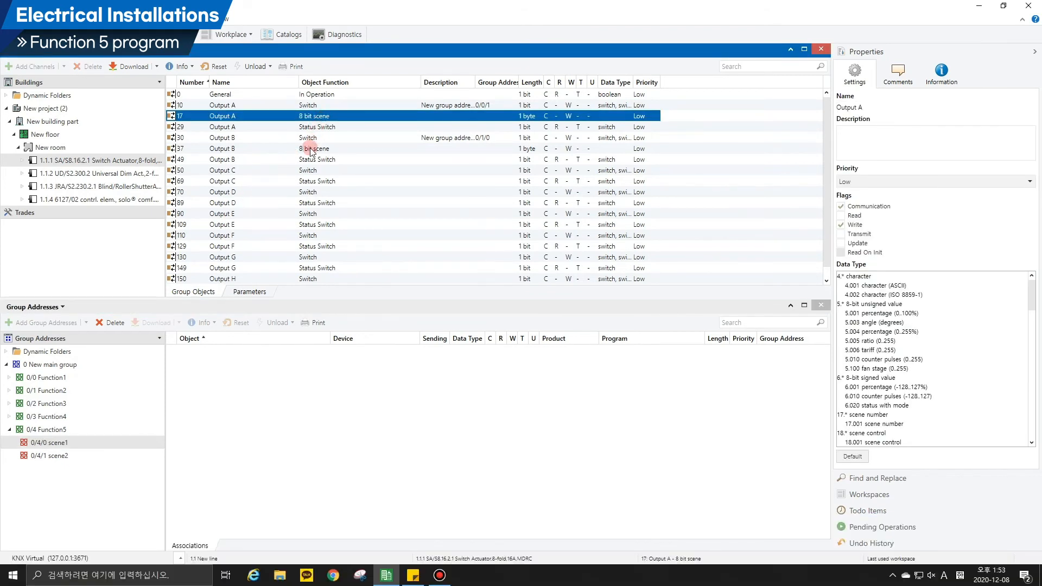
left_click(310, 149, "ctrl")
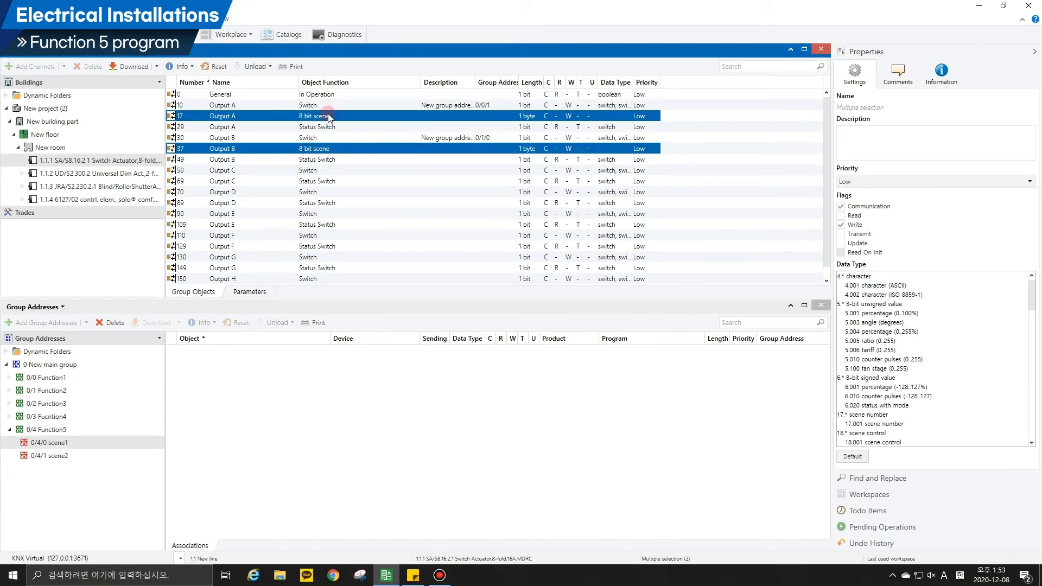
left_click_drag(328, 117, 277, 374)
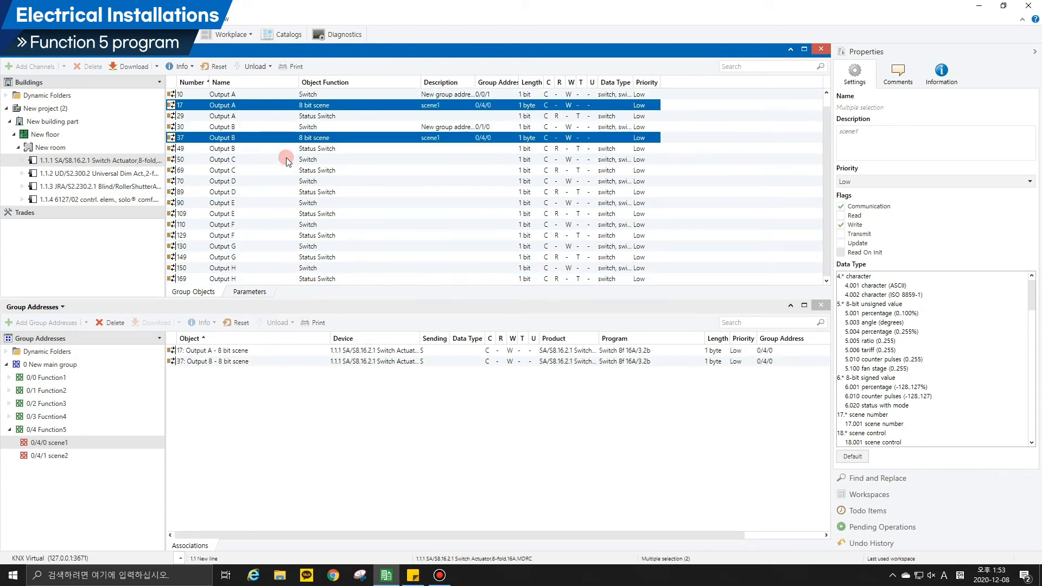
left_click_drag(296, 141, 97, 455)
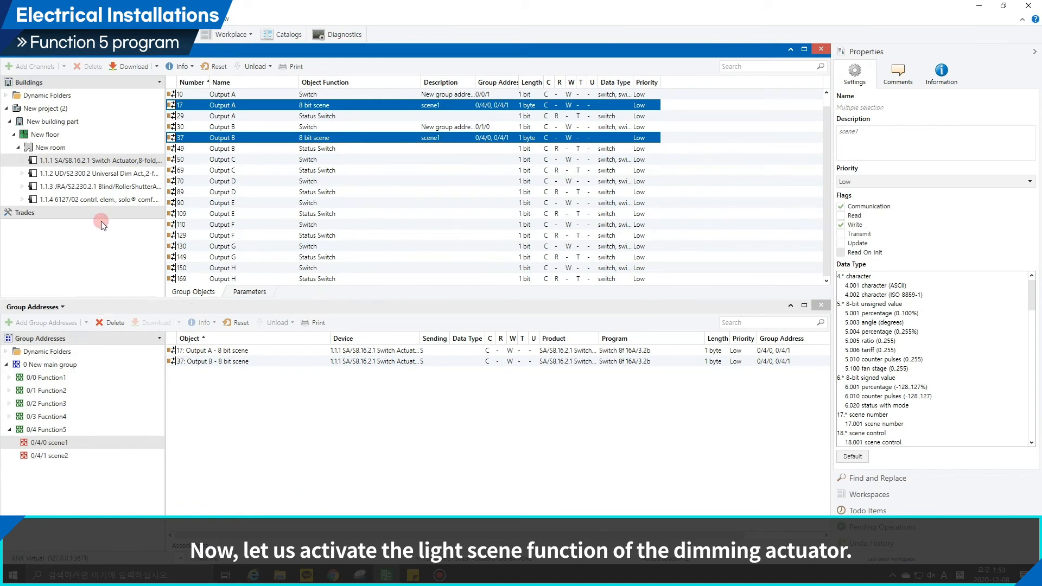
Open the parameters of the UD/S2.300.2 universal dim actuator.
left_click(112, 175)
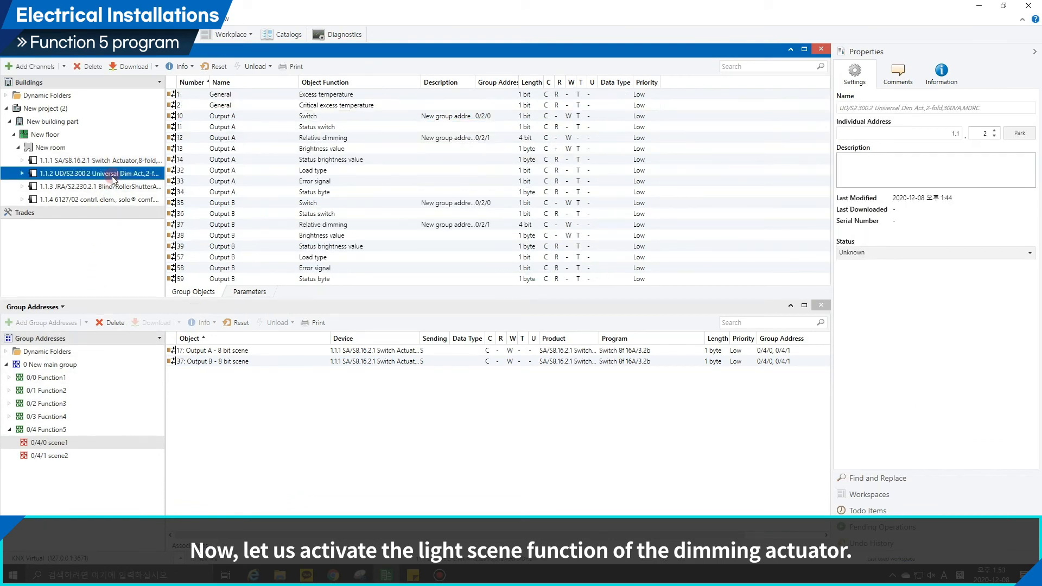
left_click(241, 292)
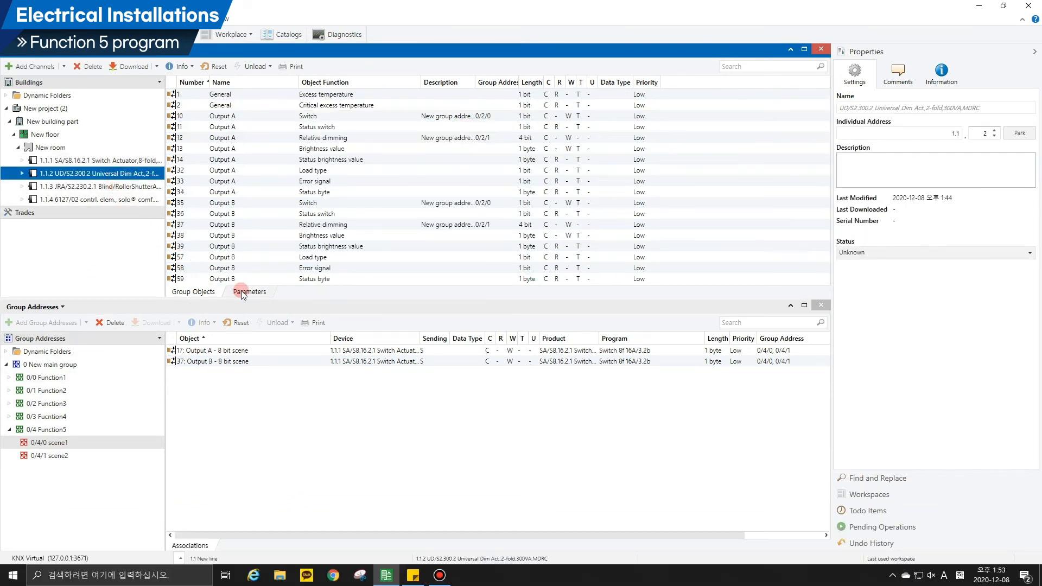
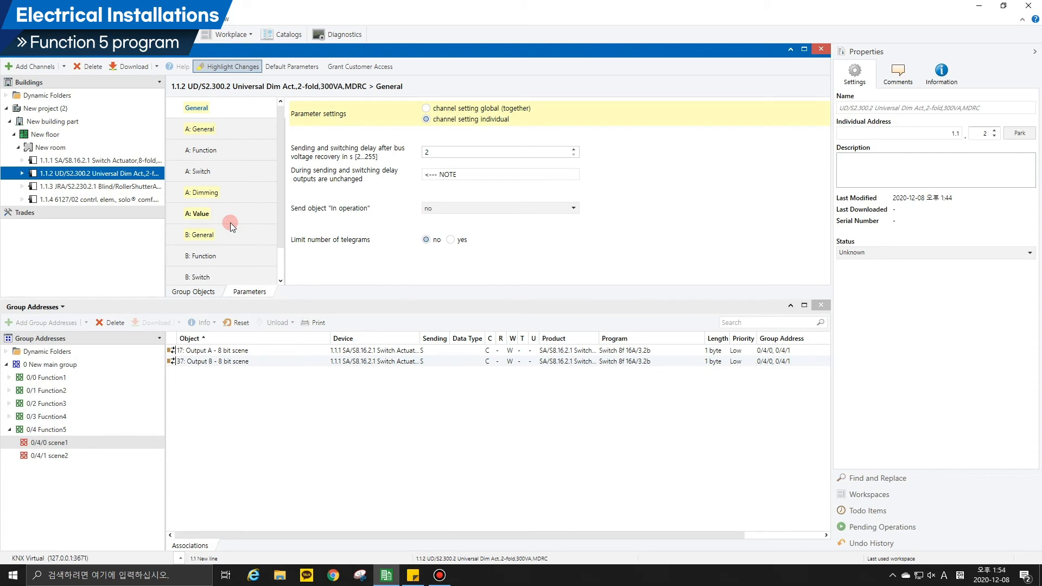
Enable the "8-bit scene" function for channel A and assign it to Scene no. 1 and Scene no. 2.
left_click(227, 156)
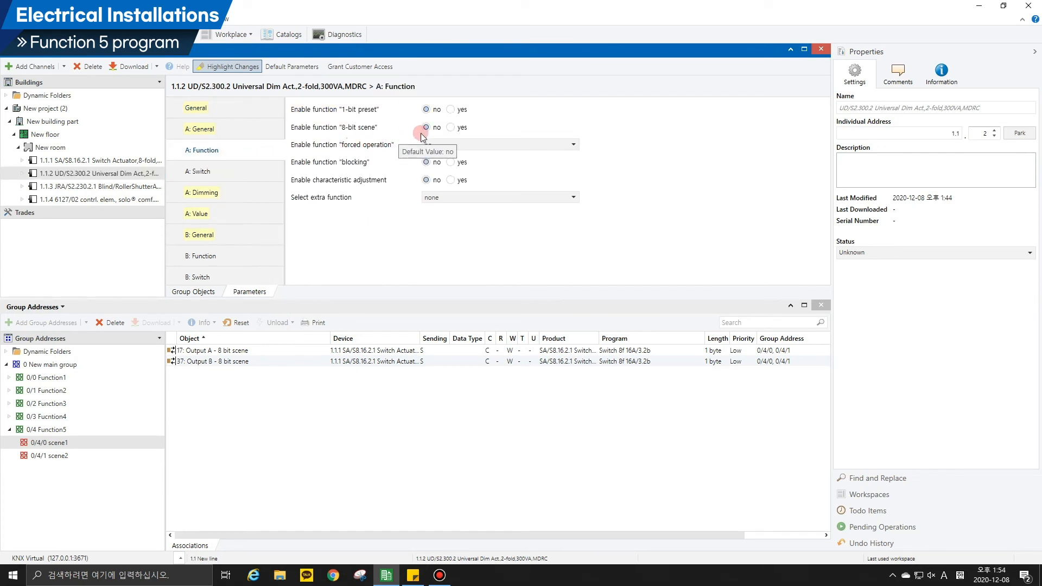
left_click(452, 127)
left_click(459, 131)
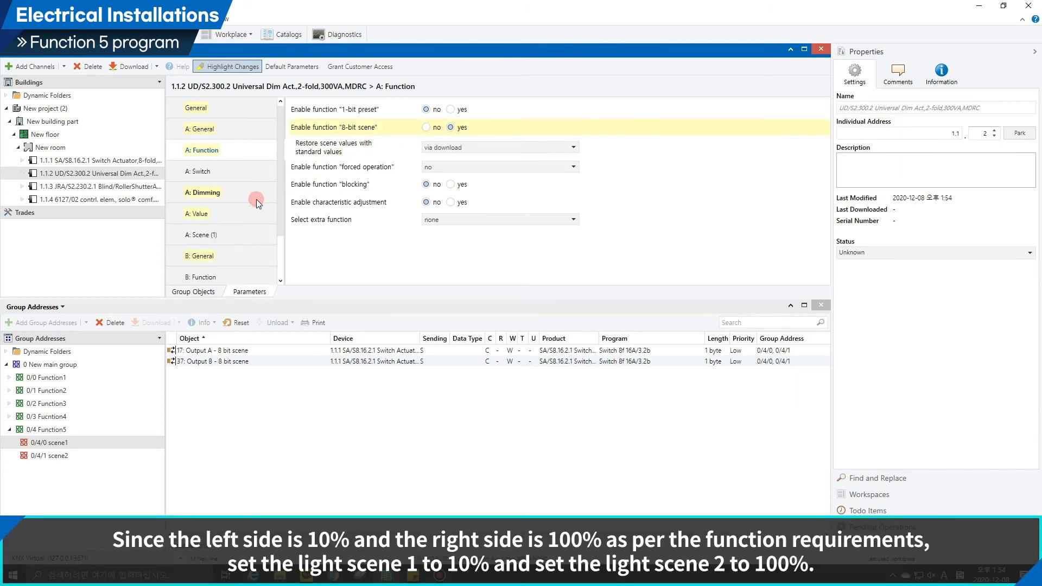
left_click(229, 228)
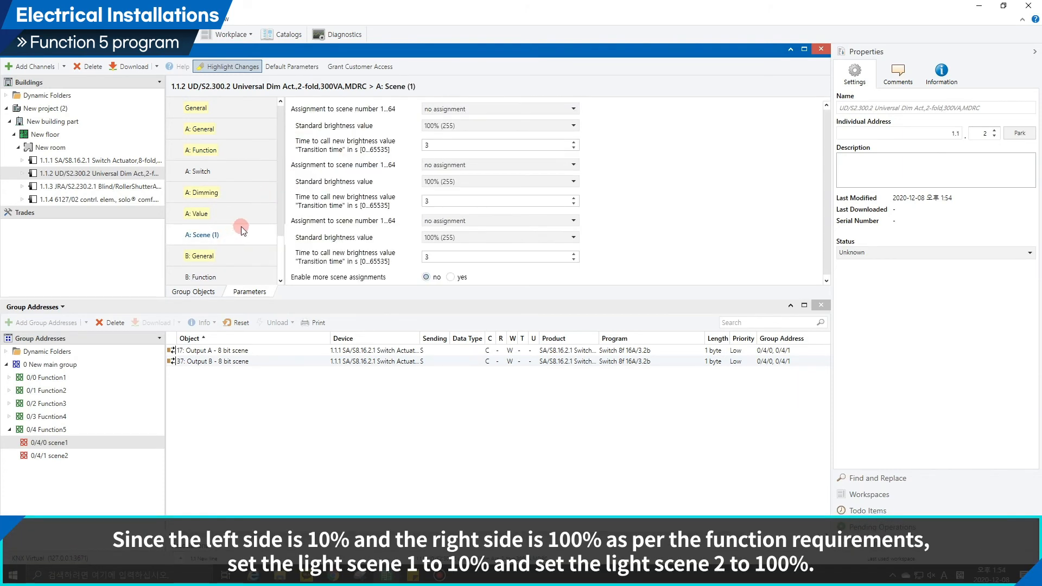
left_click(426, 110)
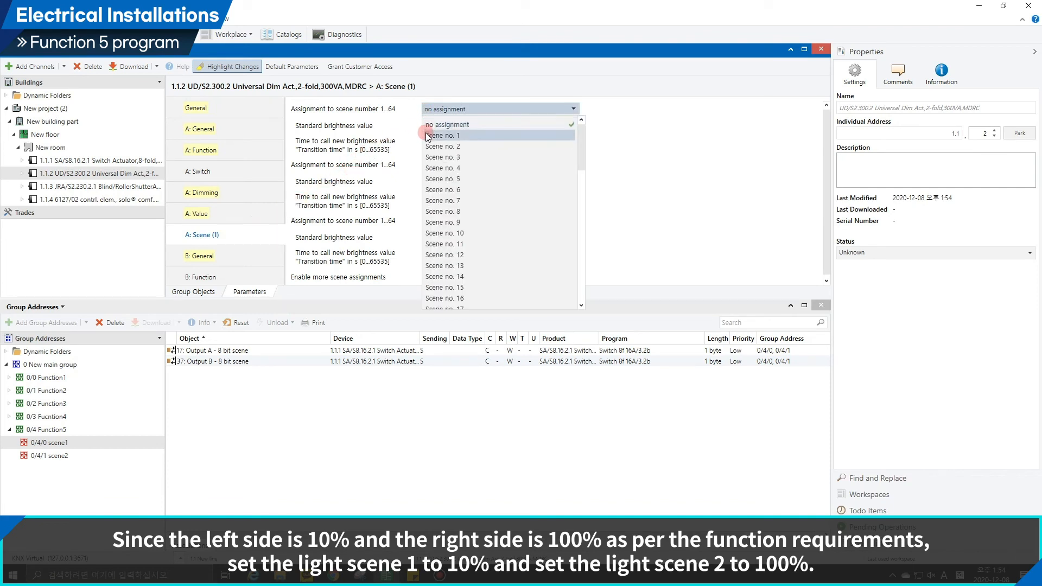
left_click(428, 136)
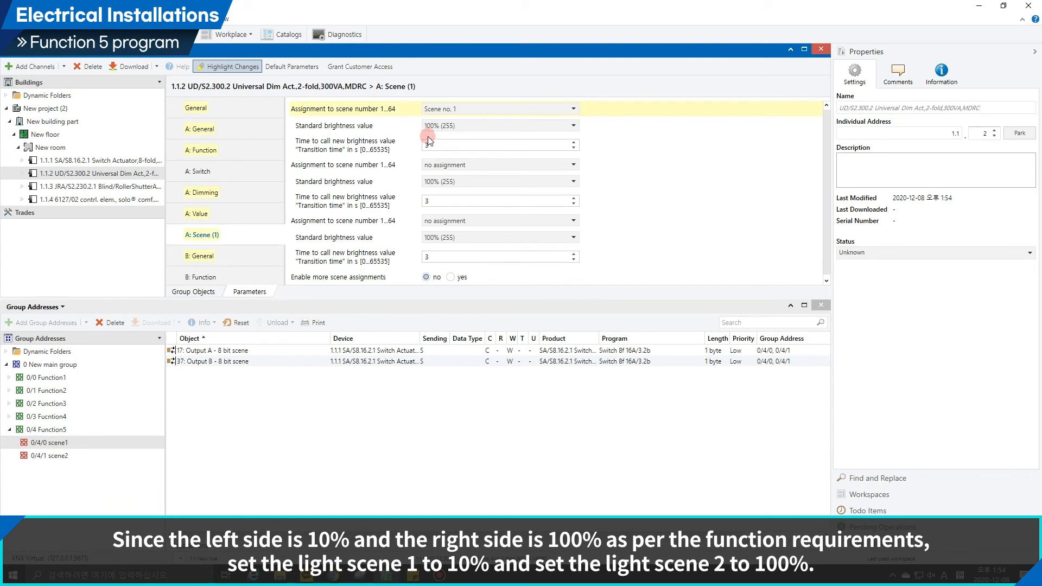
left_click(434, 163)
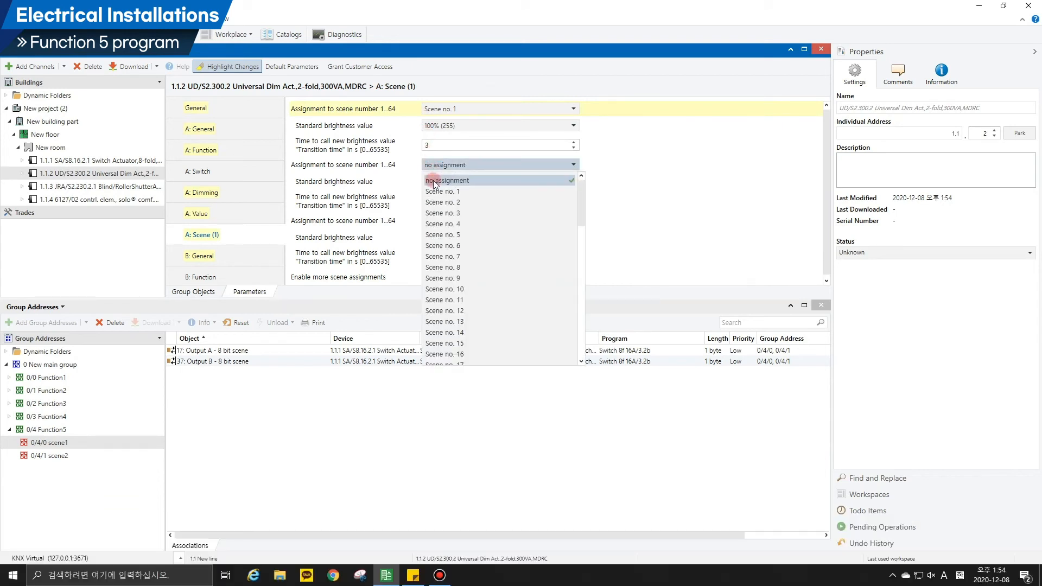
left_click(434, 202)
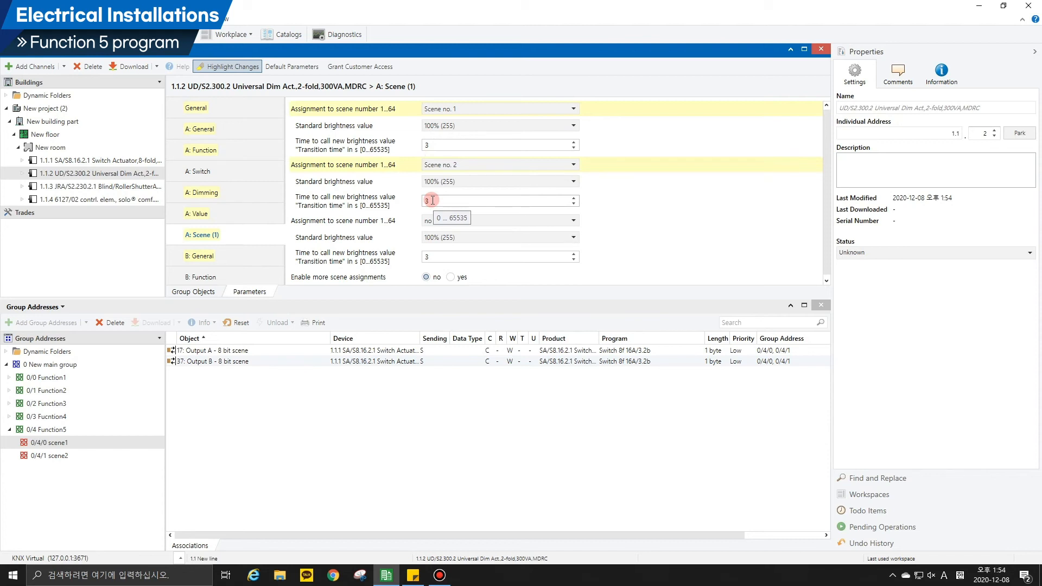
Set the standard brightness value of channel A's Scene no. 1 to 10% (26).
left_click(440, 128)
scroll(442, 163, "down", 3)
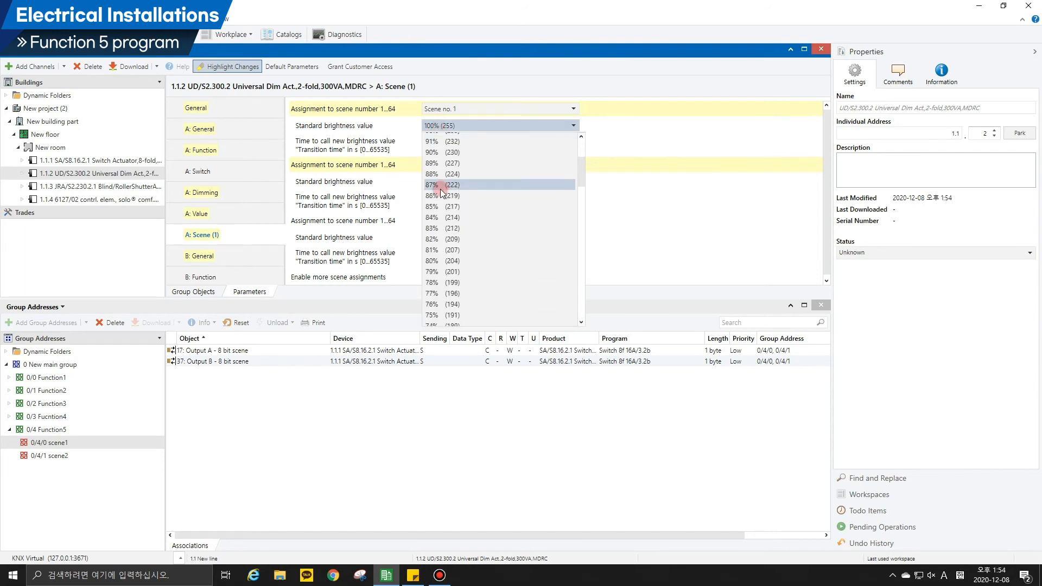
scroll(439, 196, "down", 16)
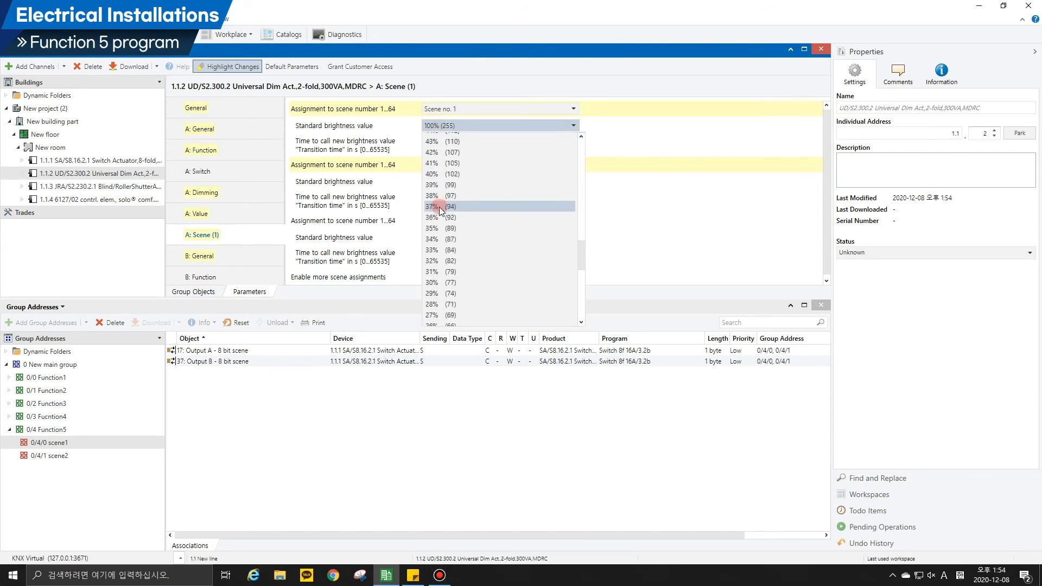
scroll(440, 228, "down", 7)
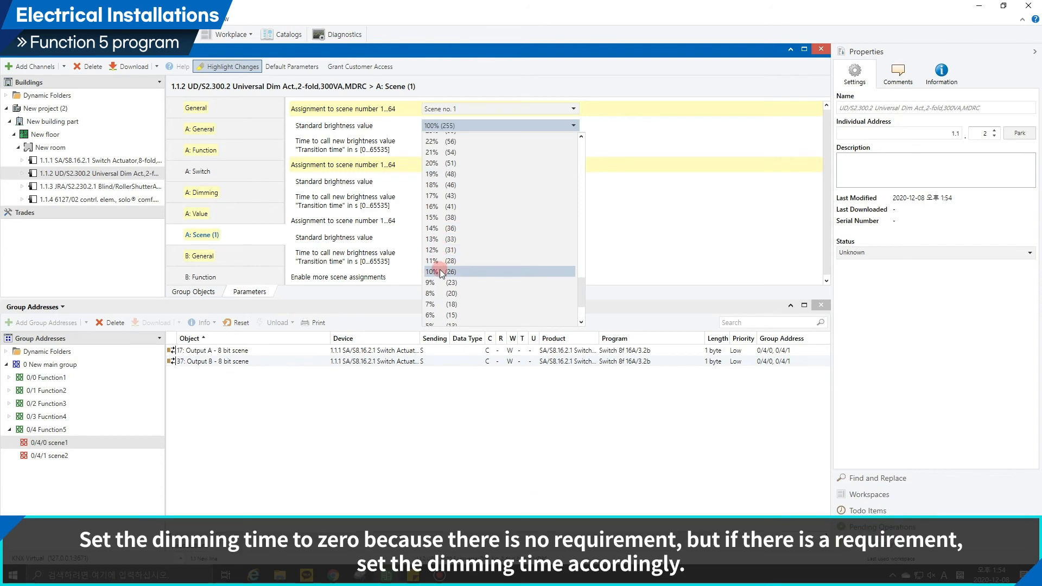
left_click(440, 271)
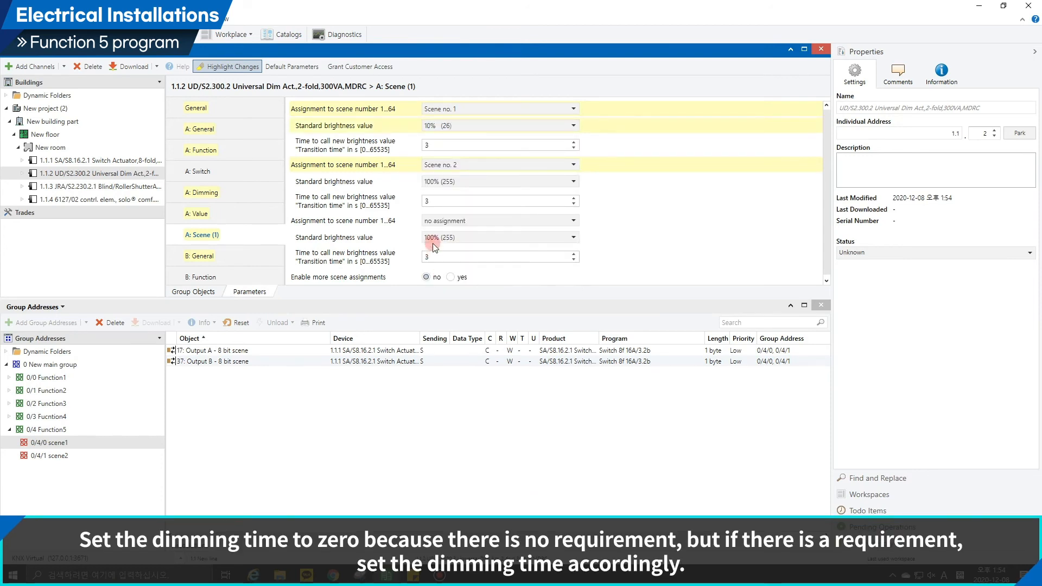
Set the transition time to 0 s for both Scene no. 1 and Scene no. 2 of channel A.
double_click(449, 147)
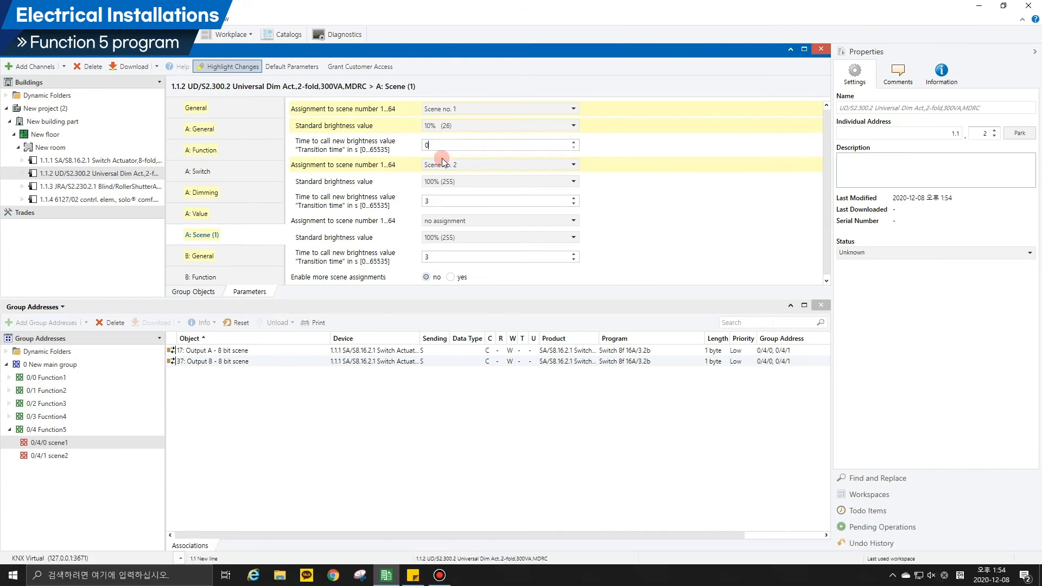
double_click(436, 199)
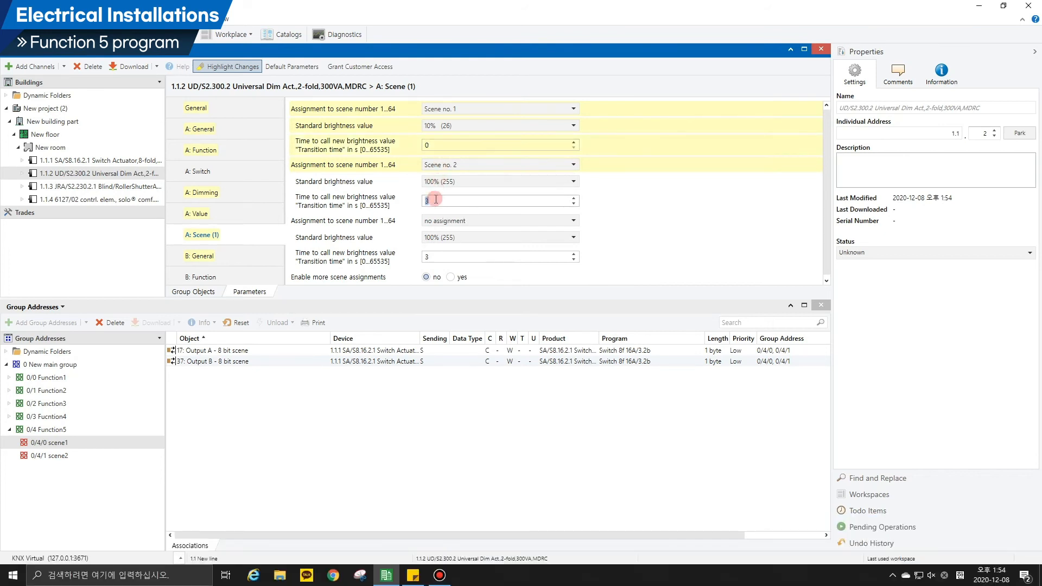
type("0")
left_click(402, 191)
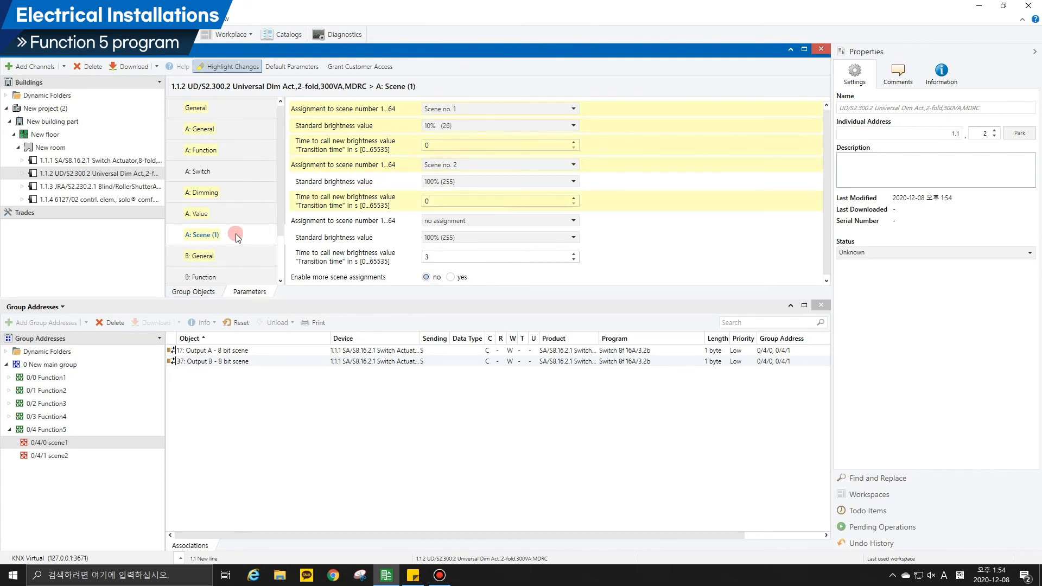
Enable the "8-bit scene" function for channel B and assign it to Scene no. 1 and Scene no. 2.
left_click(220, 277)
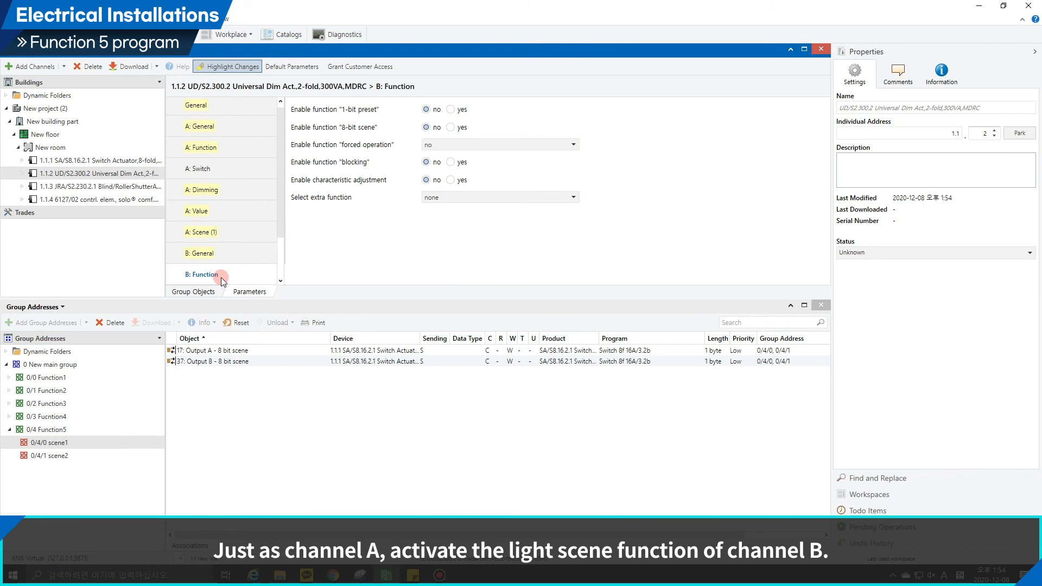
left_click(451, 128)
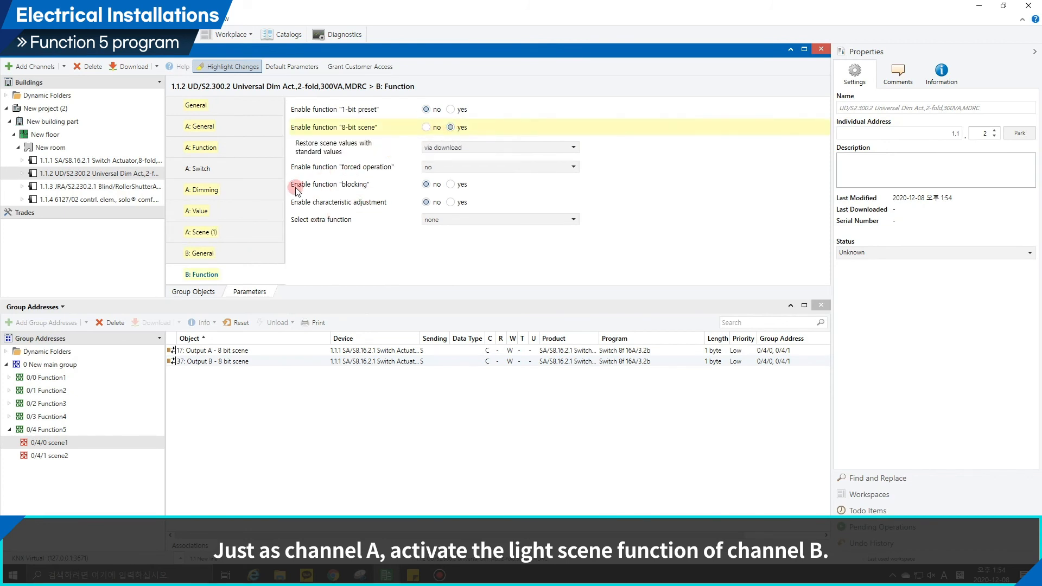
scroll(253, 213, "down", 4)
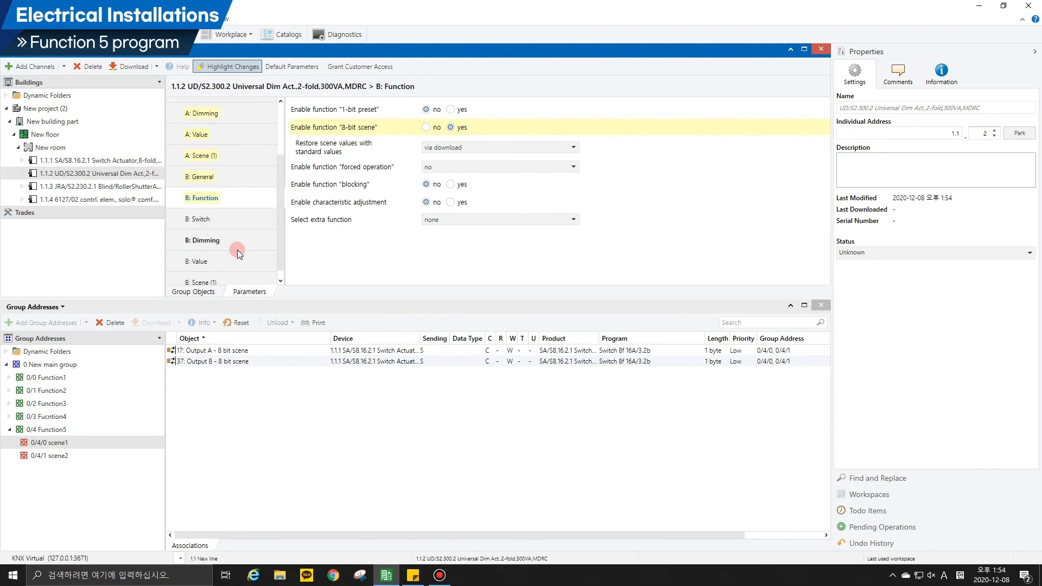
left_click(227, 273)
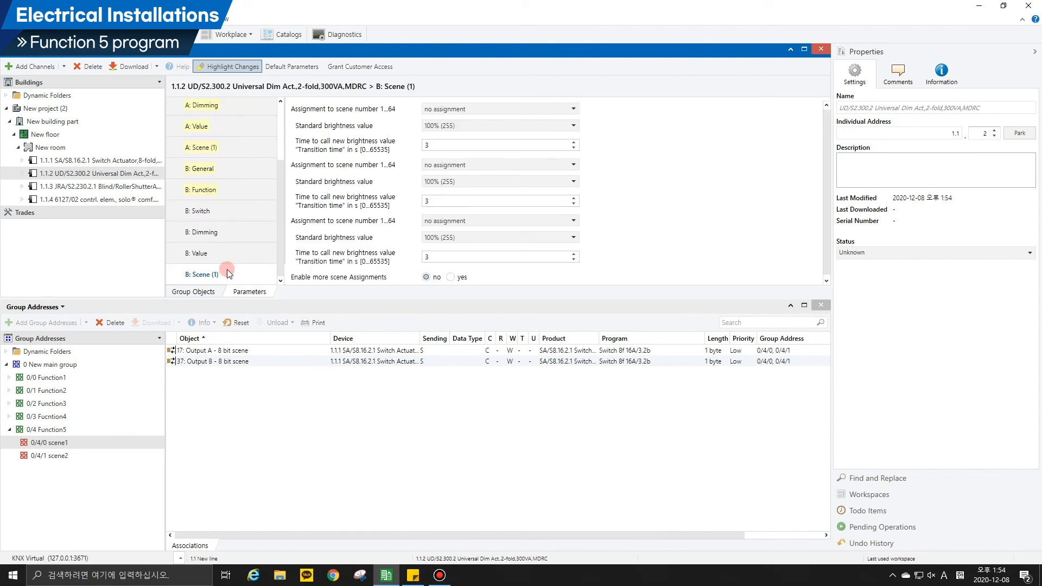
left_click(434, 109)
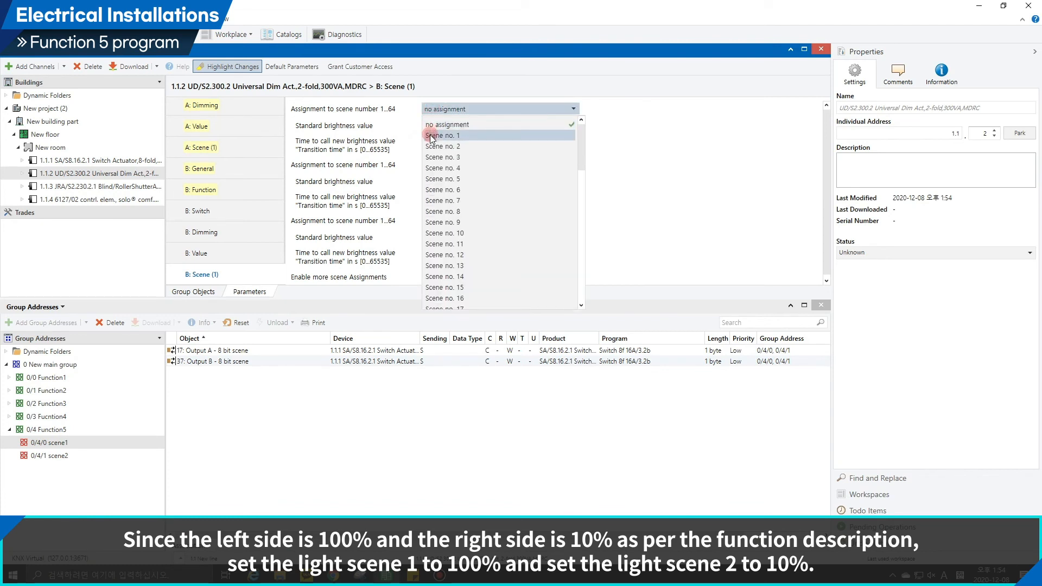
left_click(433, 137)
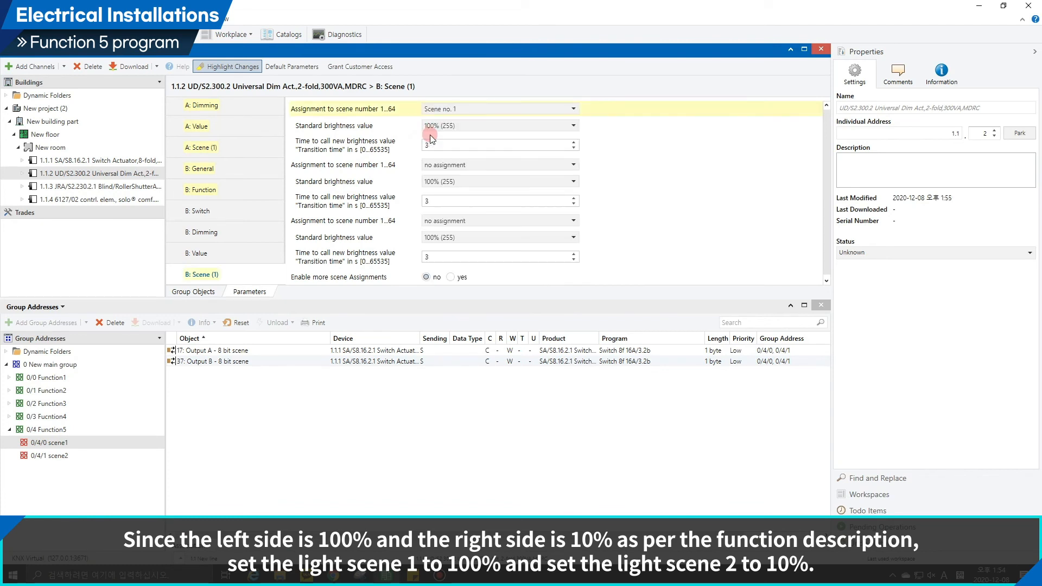
left_click(433, 165)
left_click(429, 201)
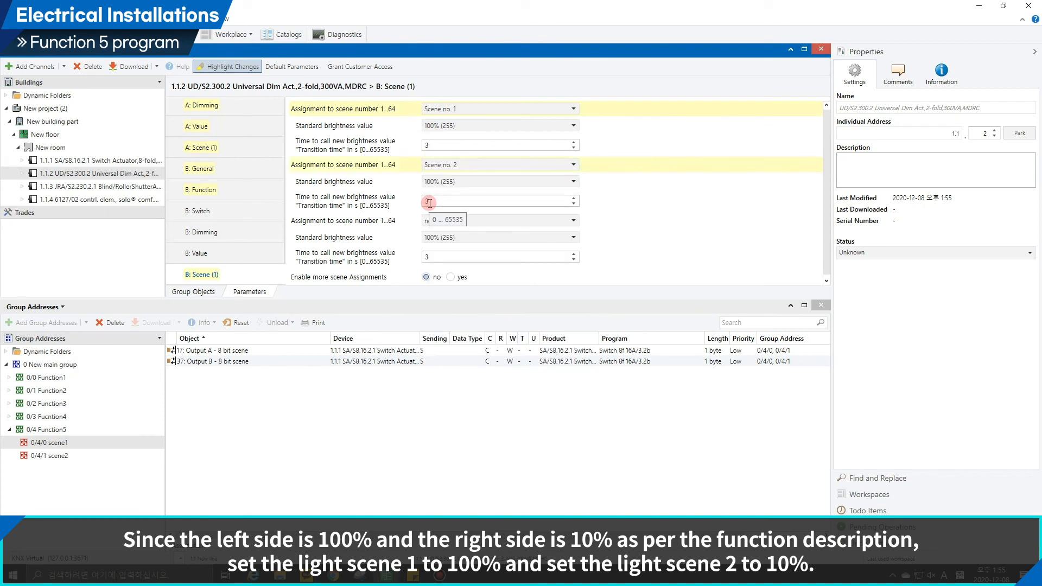
For channel B, set the transition time of Scenes 1 and 2 to 0 s and Scene no. 2's standard brightness to 10% (26).
double_click(436, 145)
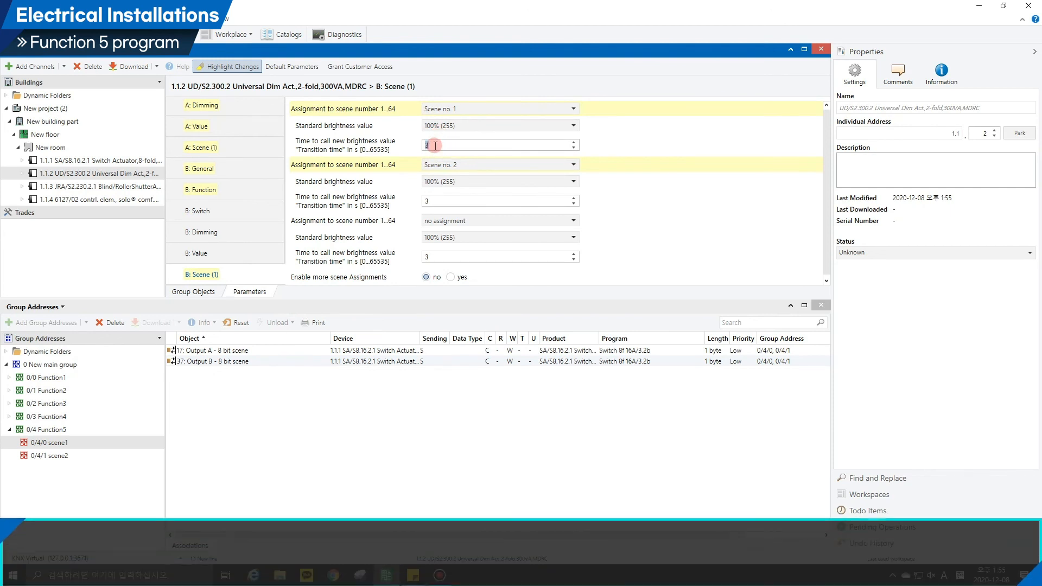
type("0")
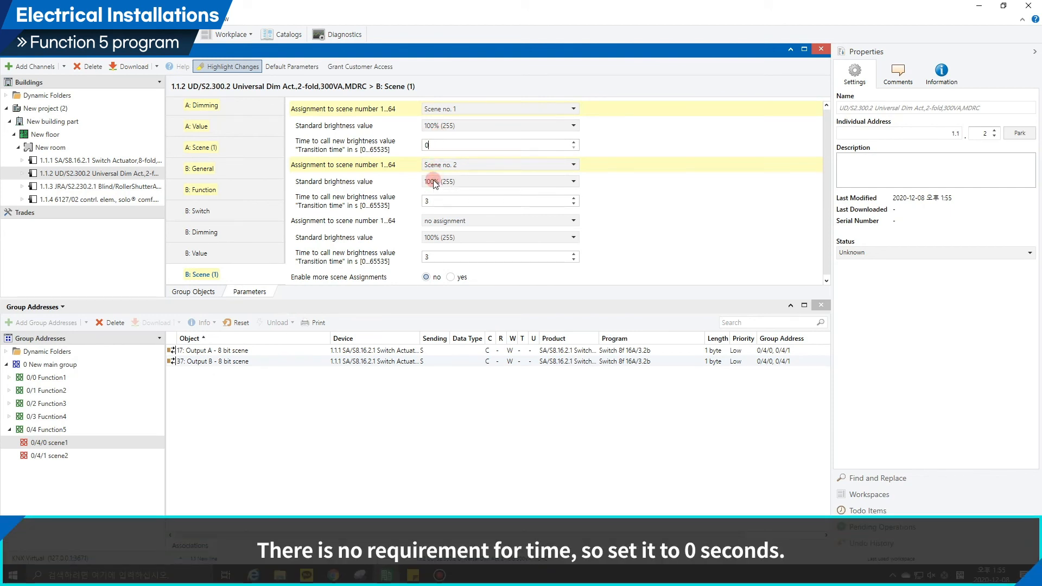
left_click(435, 182)
scroll(438, 243, "down", 17)
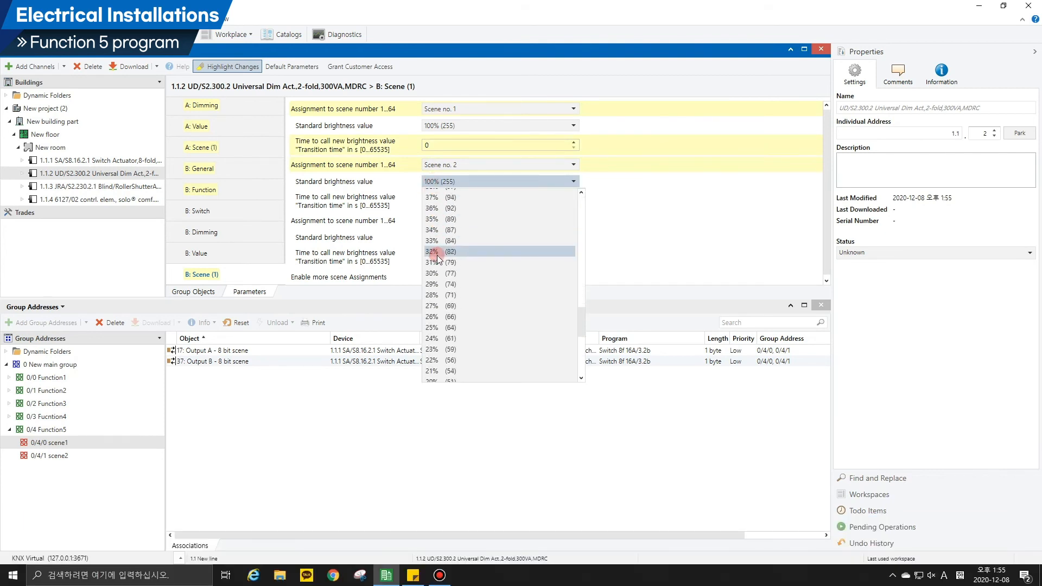
scroll(438, 255, "down", 9)
left_click(439, 327)
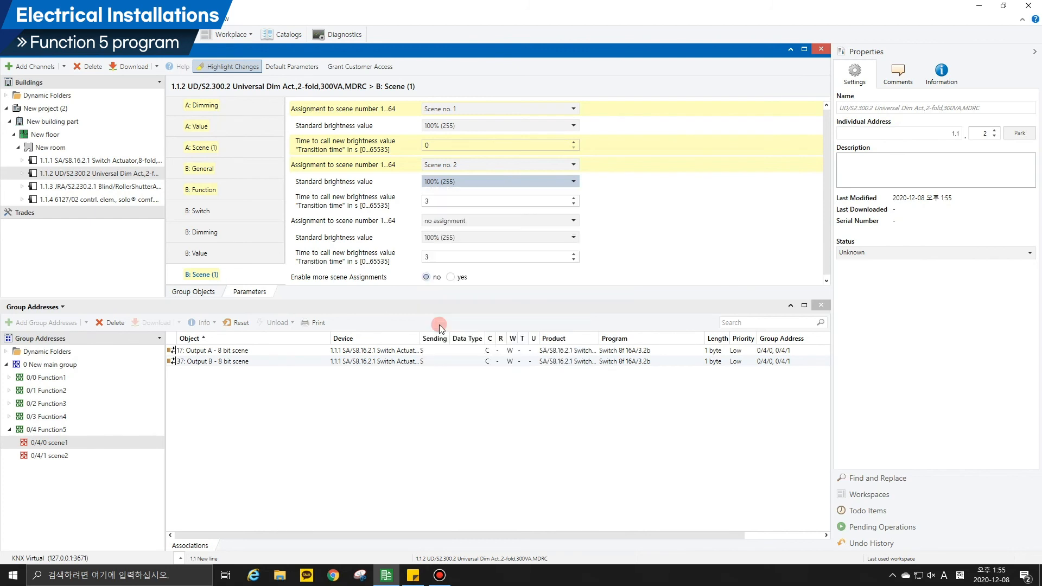
double_click(429, 202)
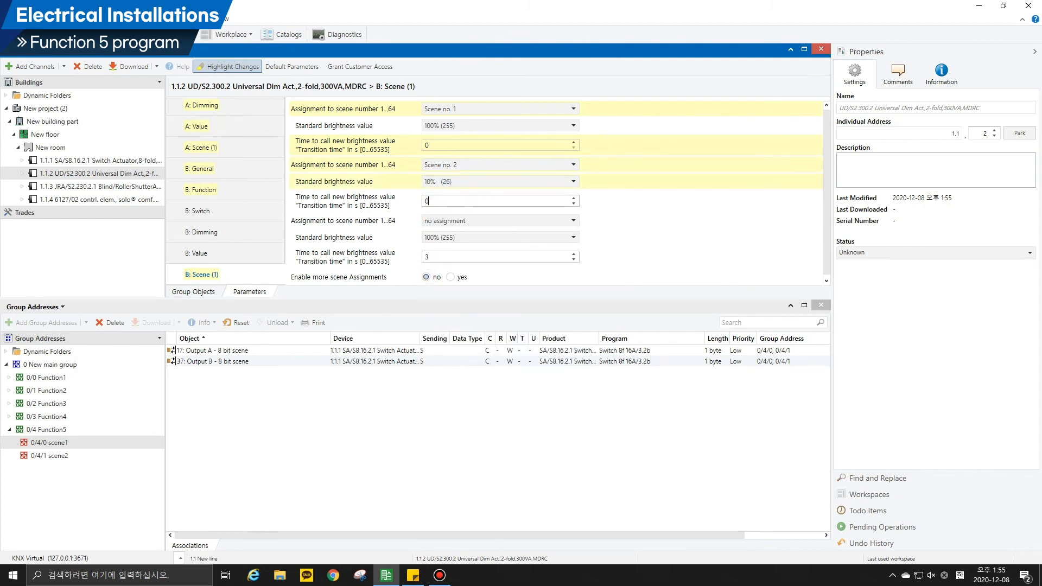
left_click(396, 206)
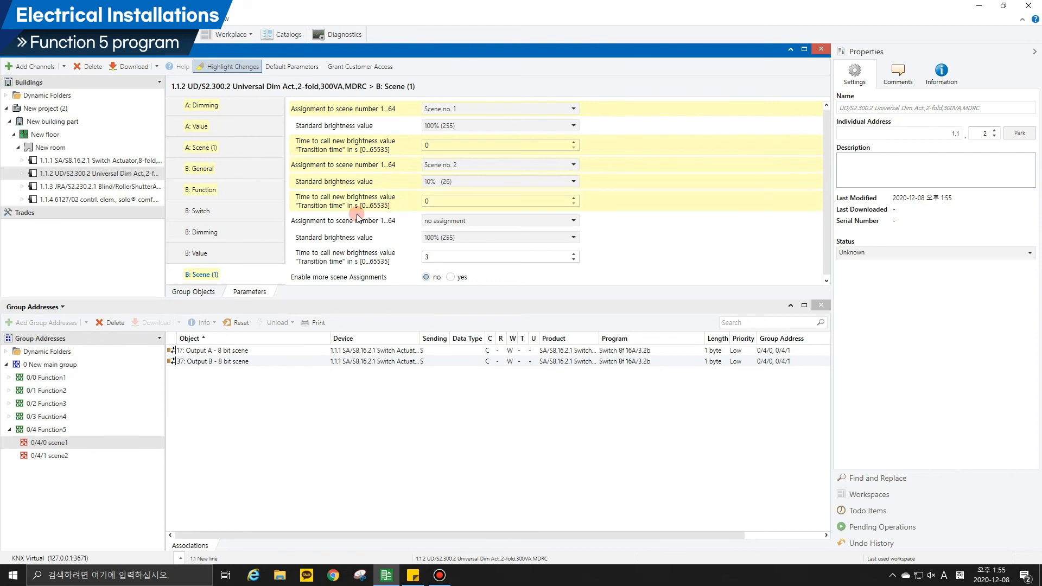
Link the dim actuator's 8-bit-scene objects of outputs A and B to group addresses 0/4/0 scene1 and 0/4/1 scene2.
left_click(184, 294)
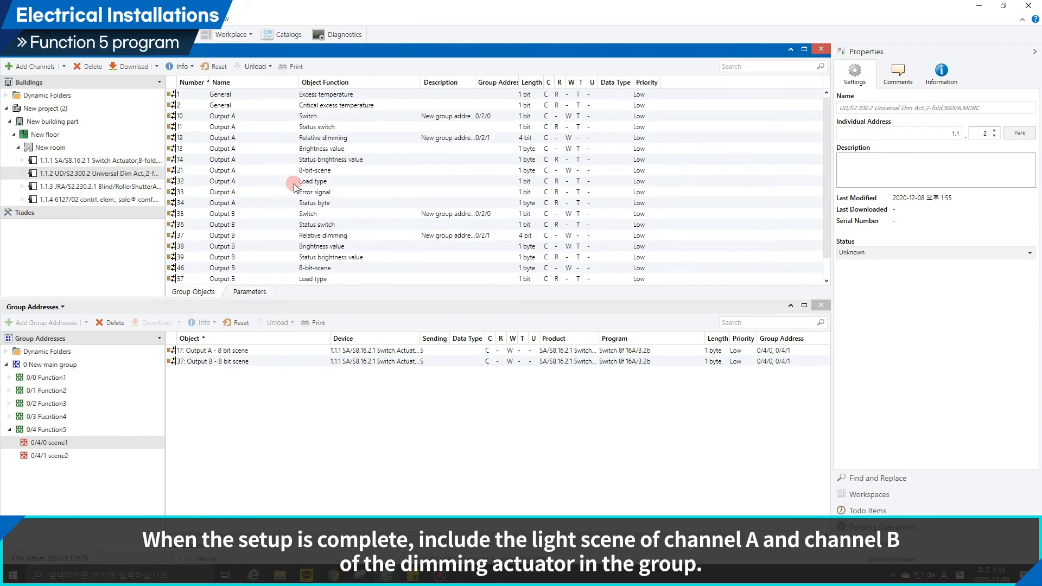
left_click(310, 171)
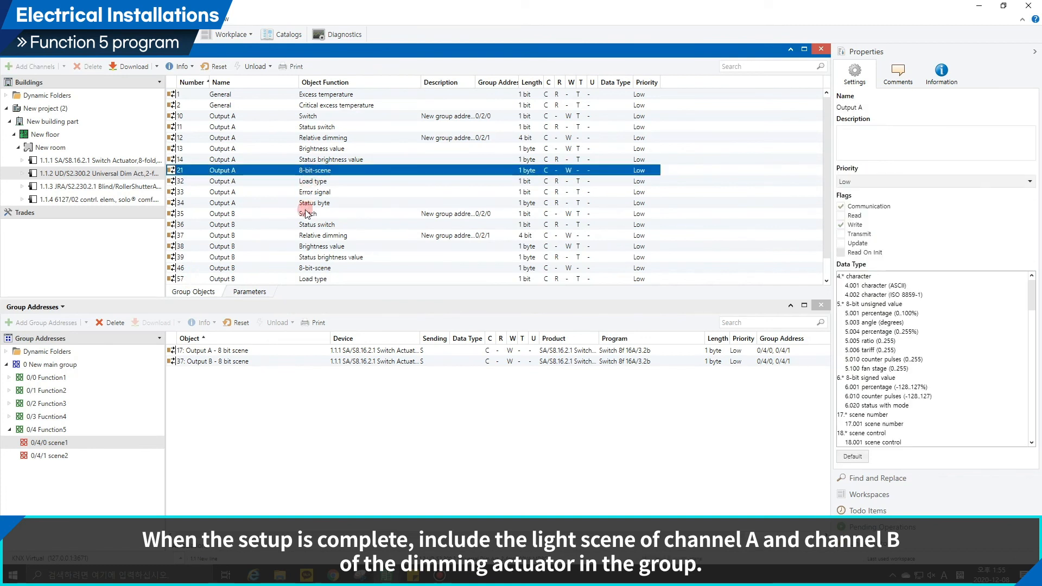
left_click(302, 268, "ctrl")
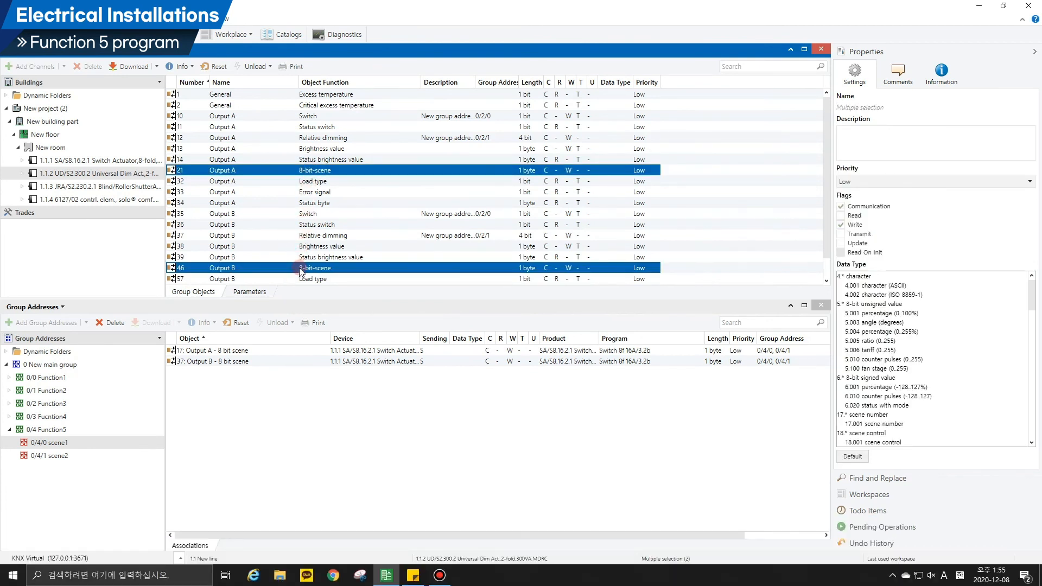
left_click_drag(300, 270, 272, 387)
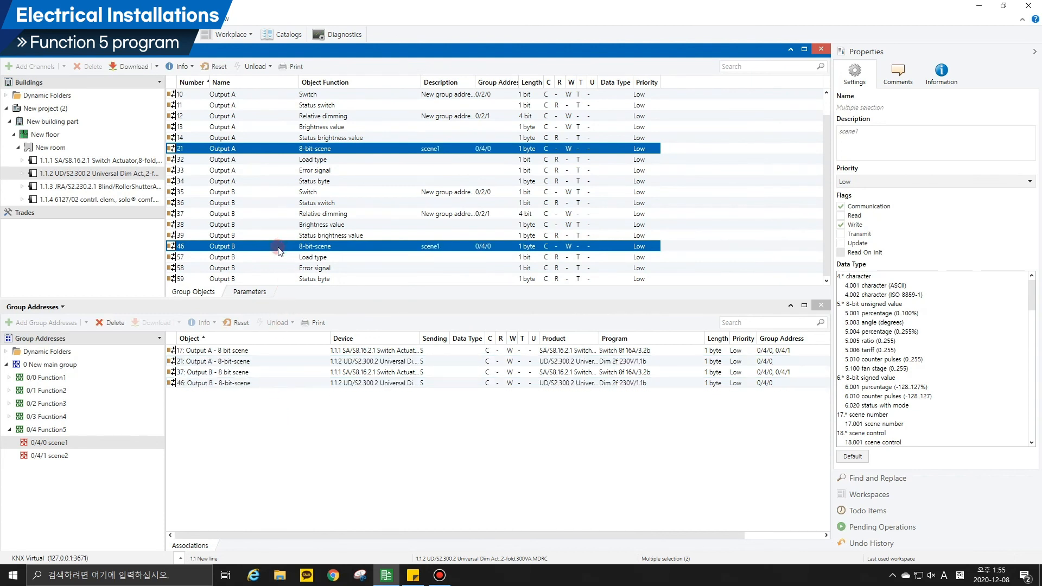
left_click_drag(278, 249, 106, 455)
left_click(106, 455)
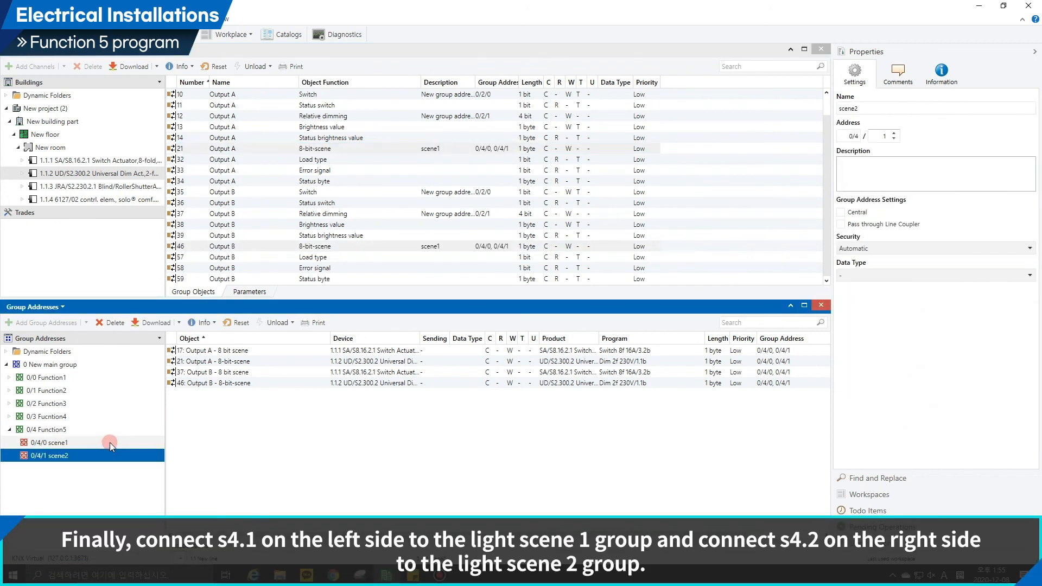
left_click(109, 442)
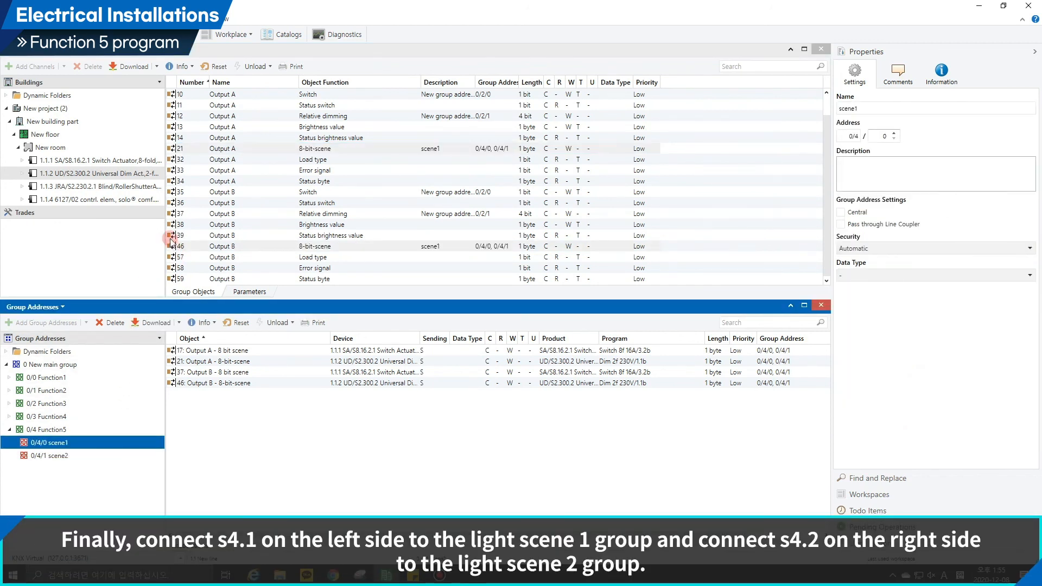
Link the 6127/02 control element's object "S4.1: Number of light scene" to group address 0/4/0 scene1.
left_click(140, 201)
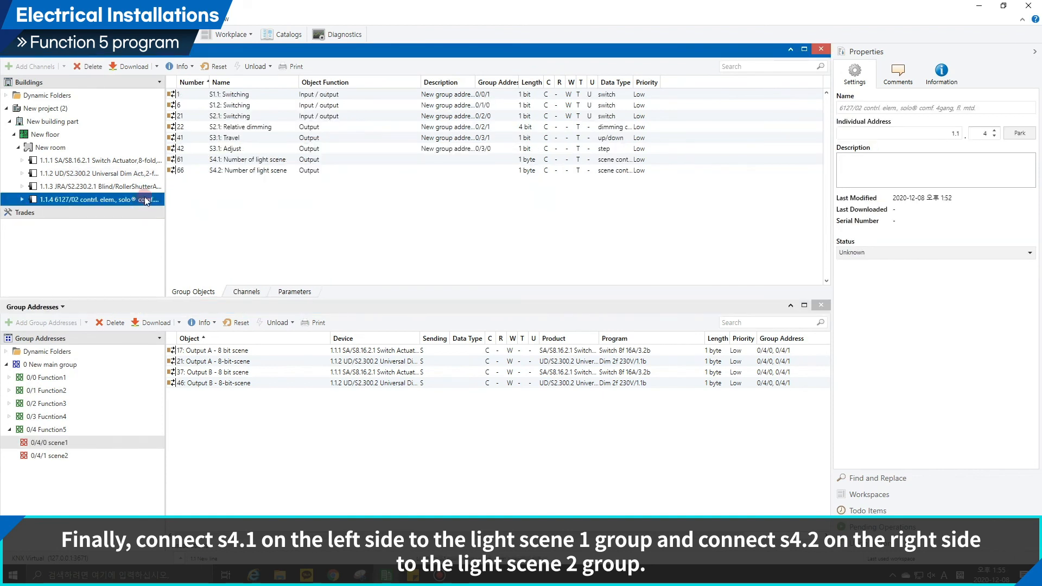
left_click(219, 161)
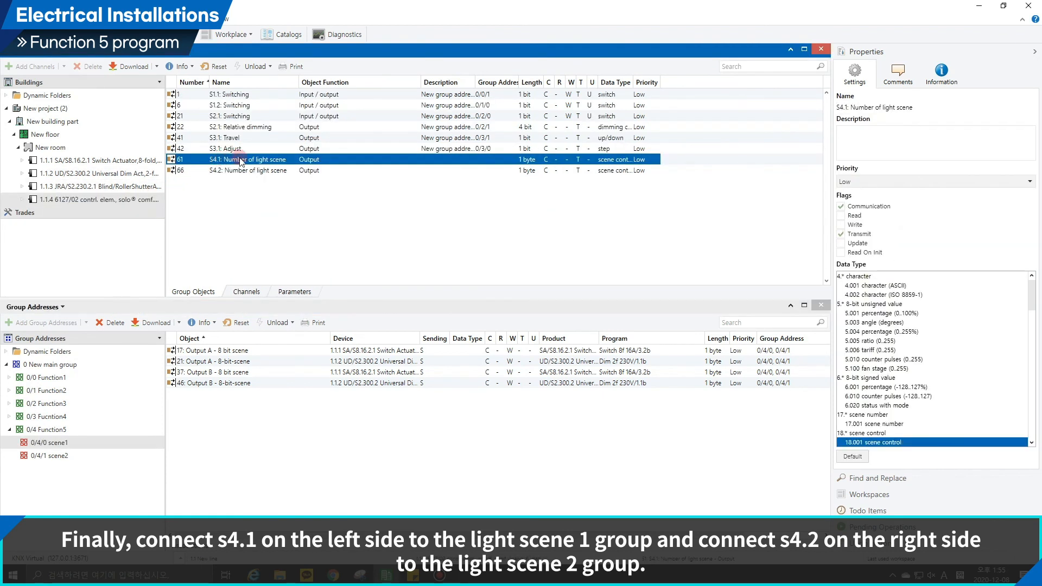
left_click_drag(245, 161, 65, 446)
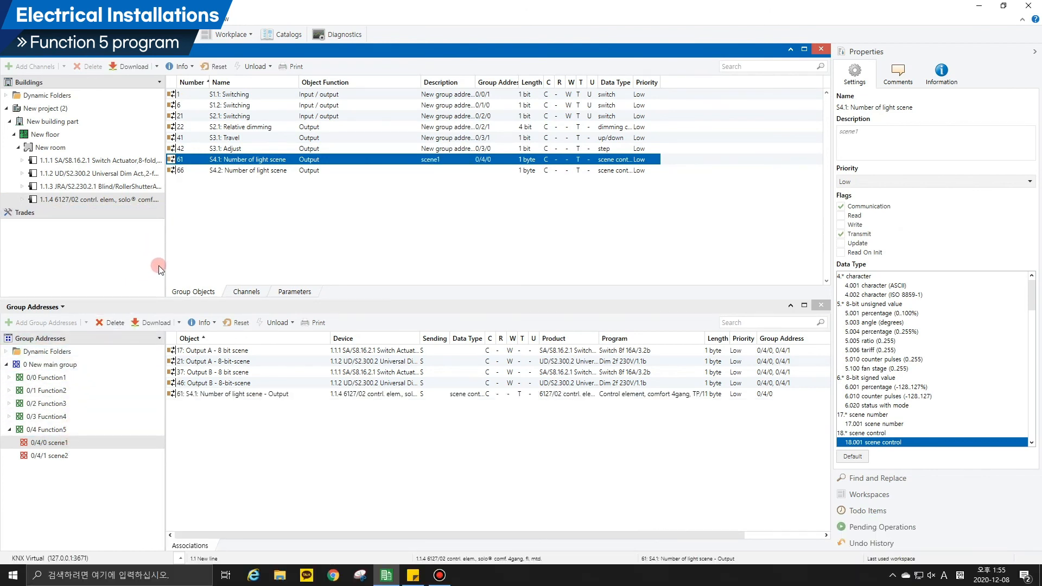
Link the object "S4.2: Number of light scene" to group address 0/4/1 scene2 and collapse the 0/4 Function5 group.
left_click(216, 172)
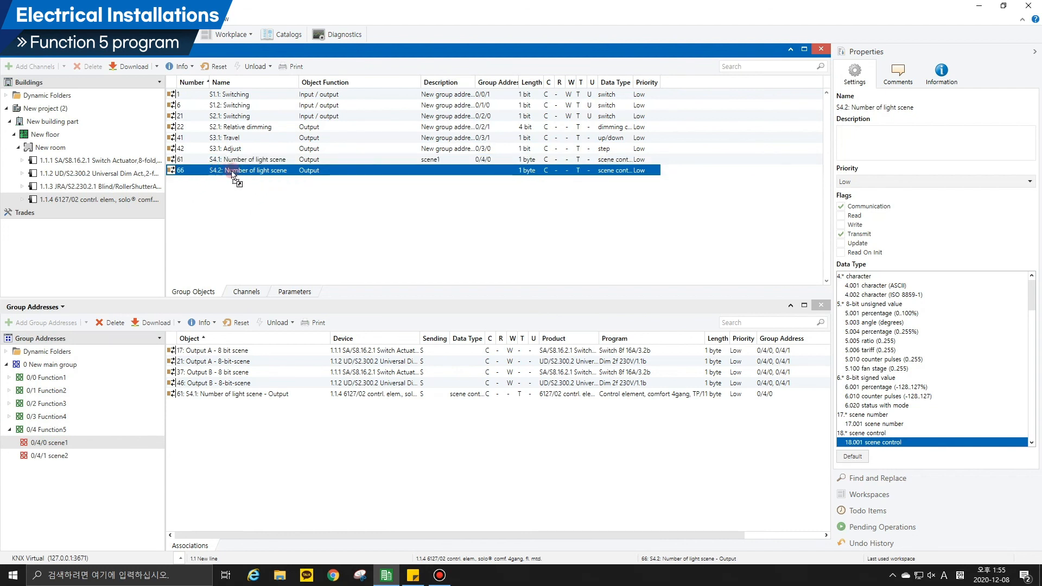
left_click_drag(233, 174, 42, 458)
left_click(43, 458)
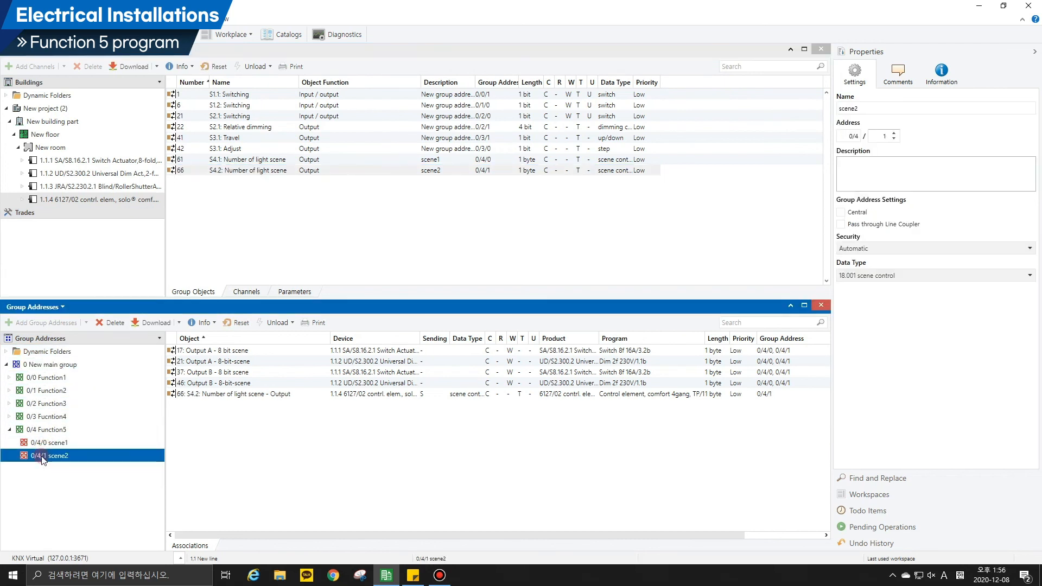
left_click(49, 443)
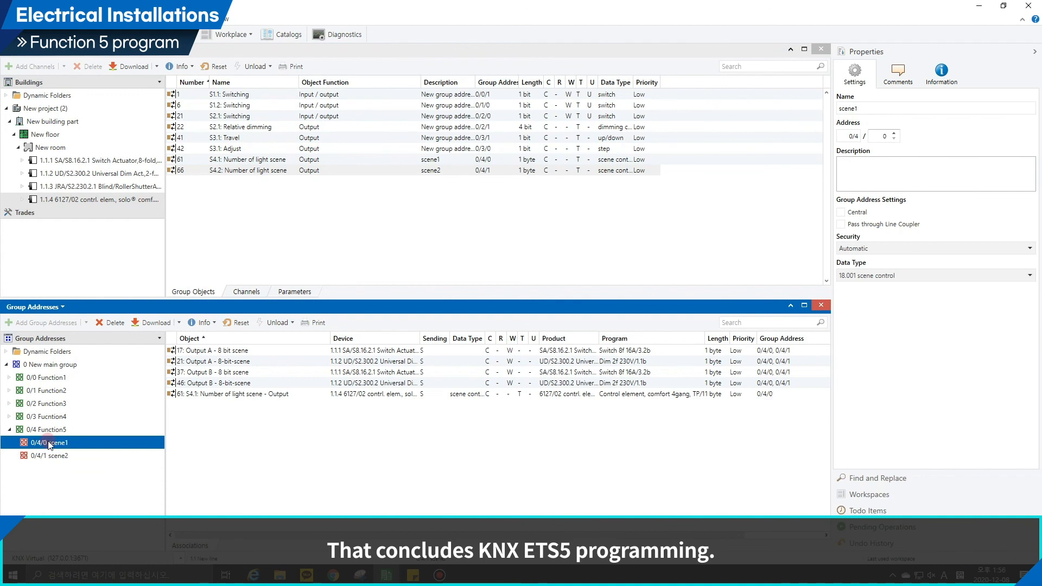
left_click(10, 430)
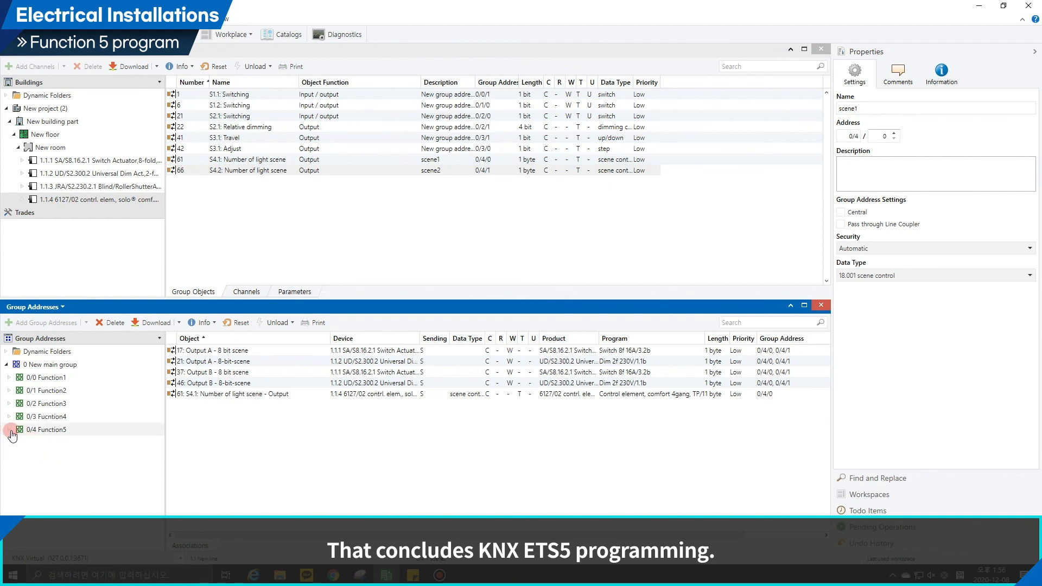